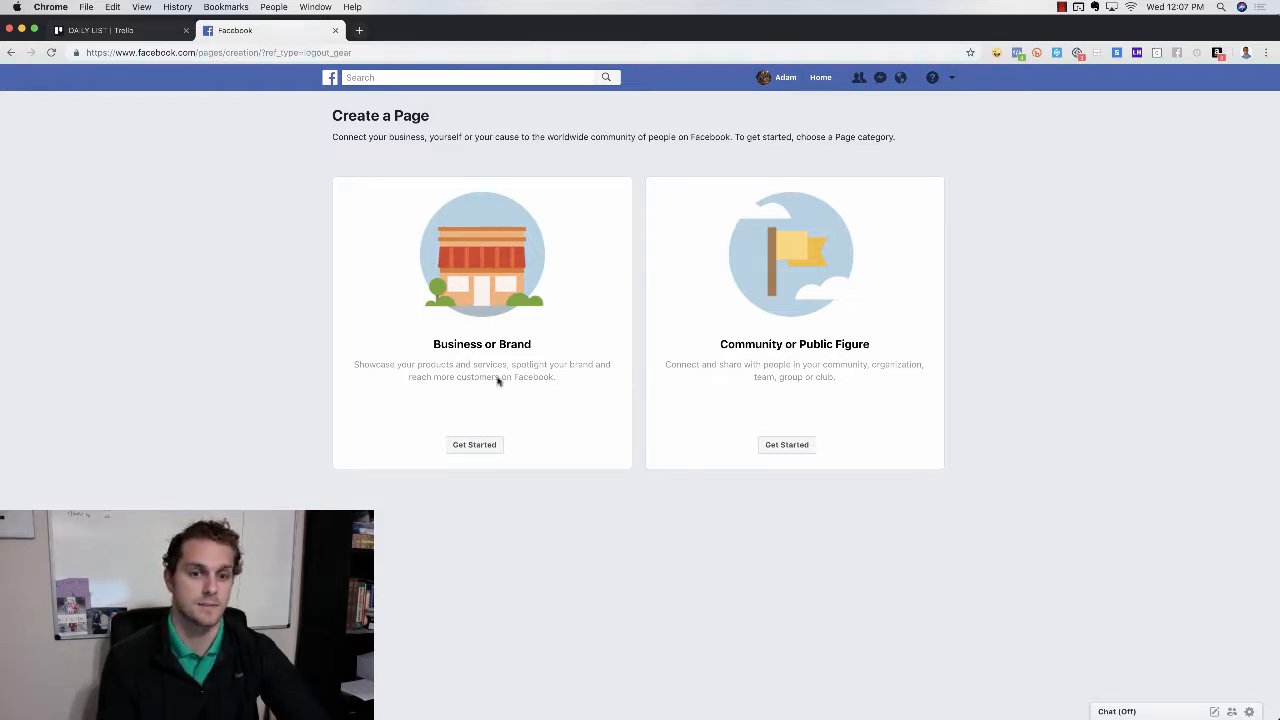
Step: Start creating a Business or Brand page and enter Real Estate Dallas as the page name
left_click(474, 444)
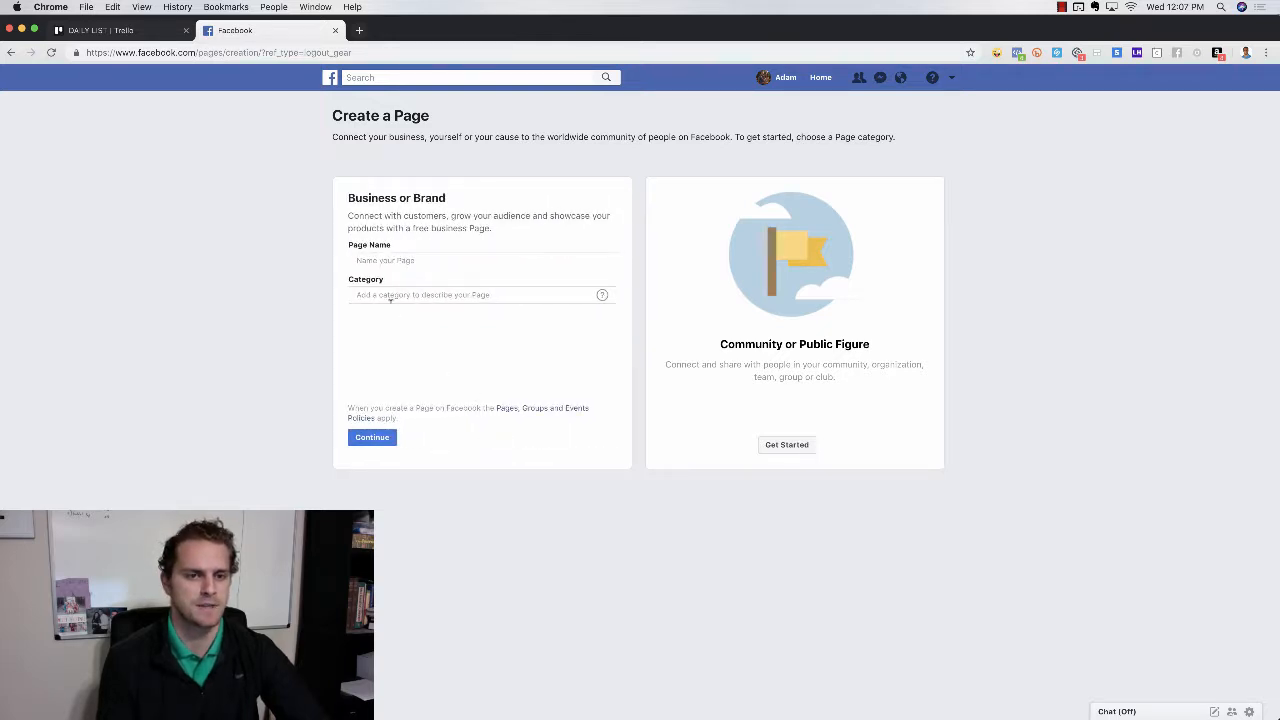
left_click(385, 260)
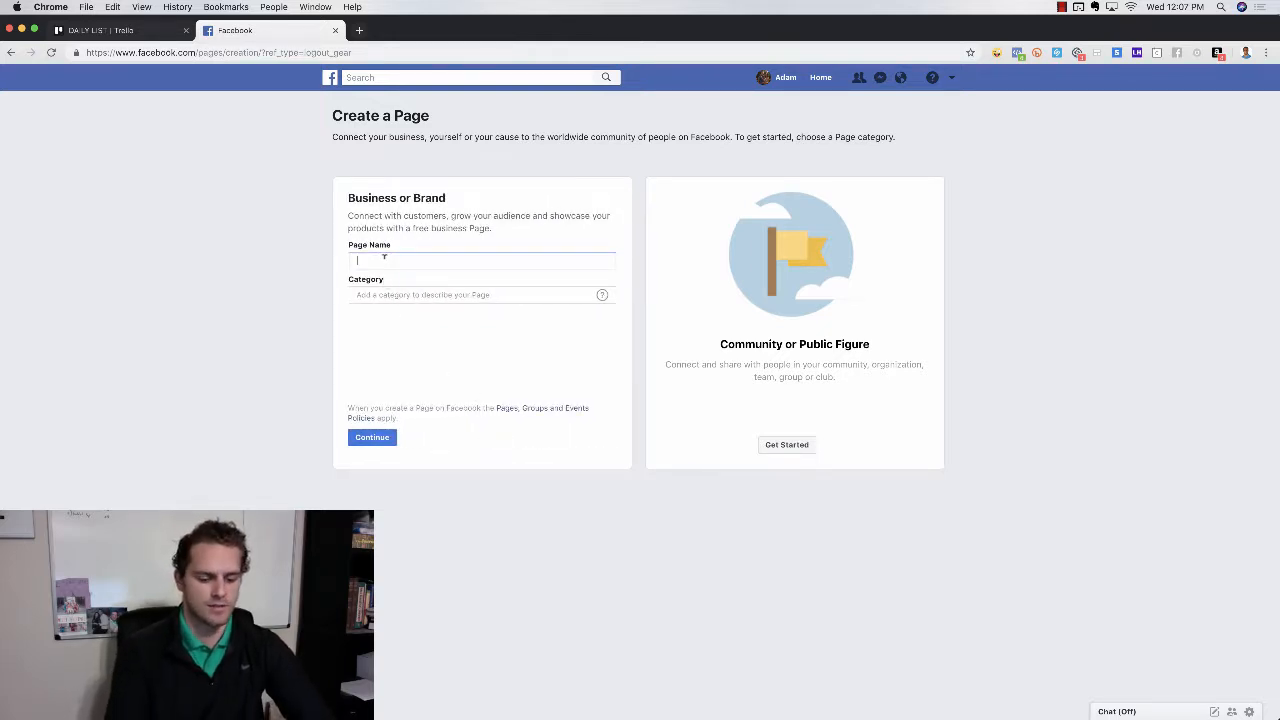
type("Real Es")
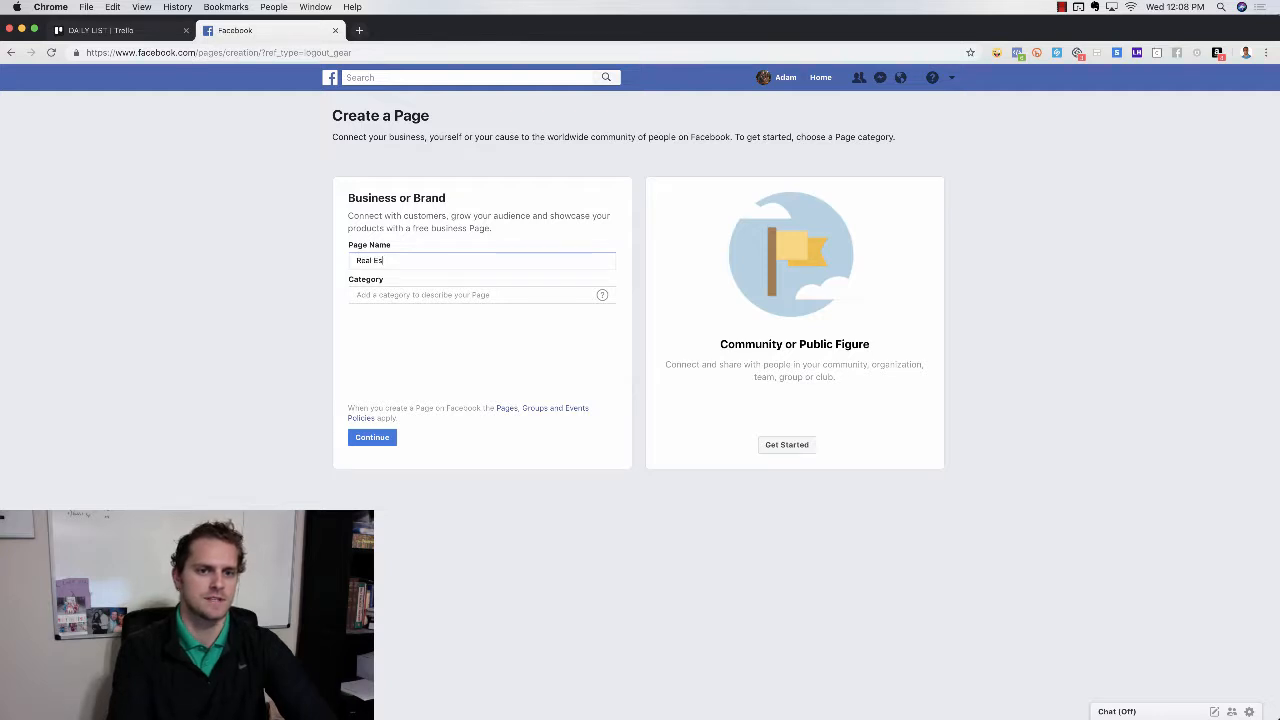
type("tate Dallas")
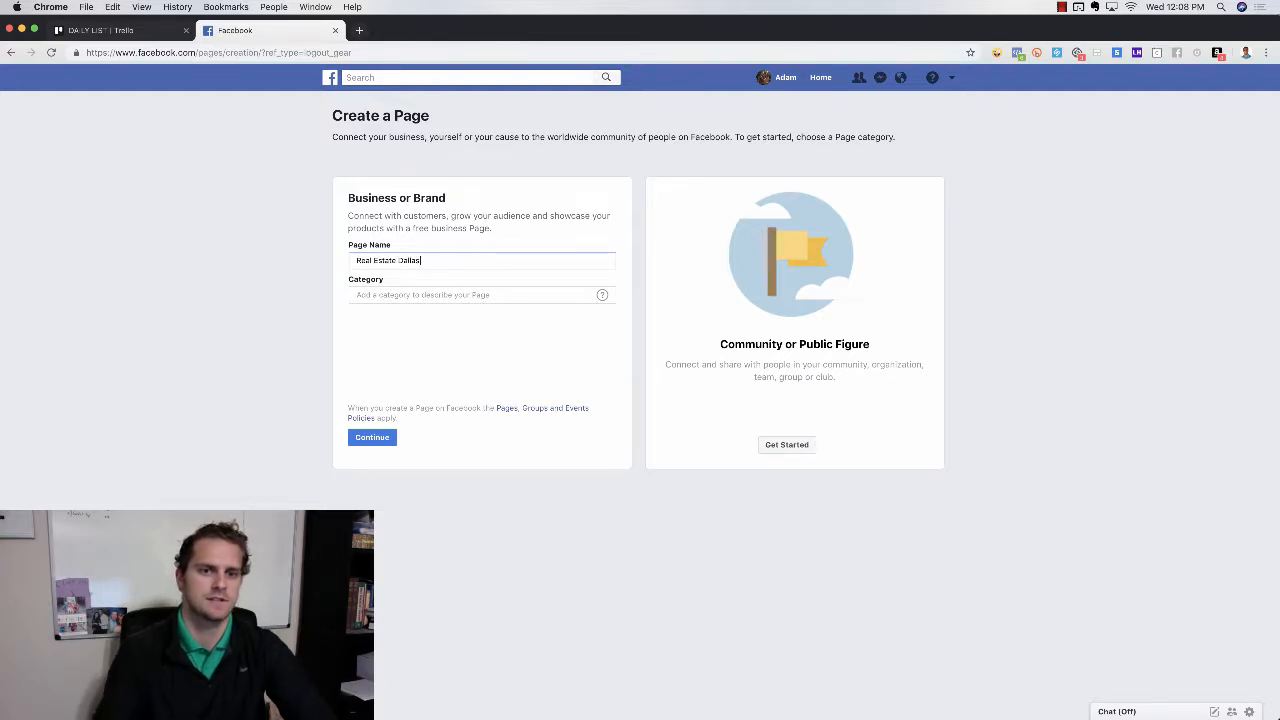
Step: Set the page category to Real Estate Agent
left_click(474, 292)
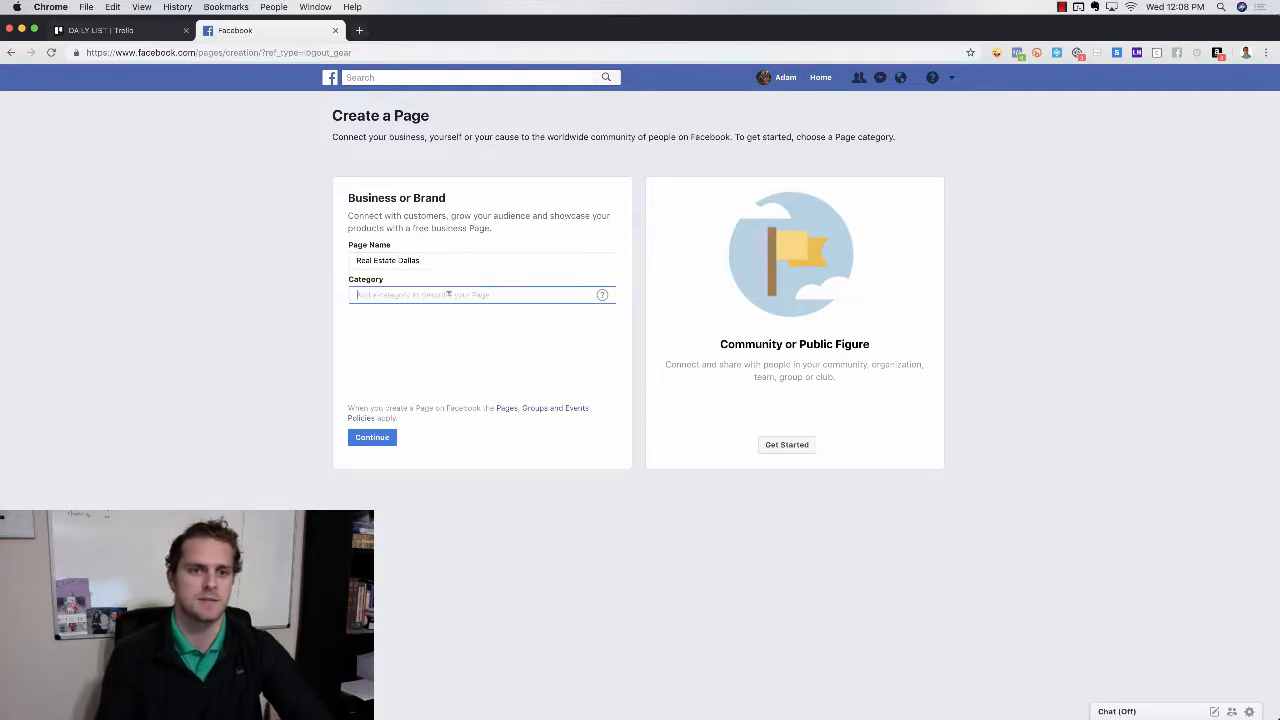
type("real")
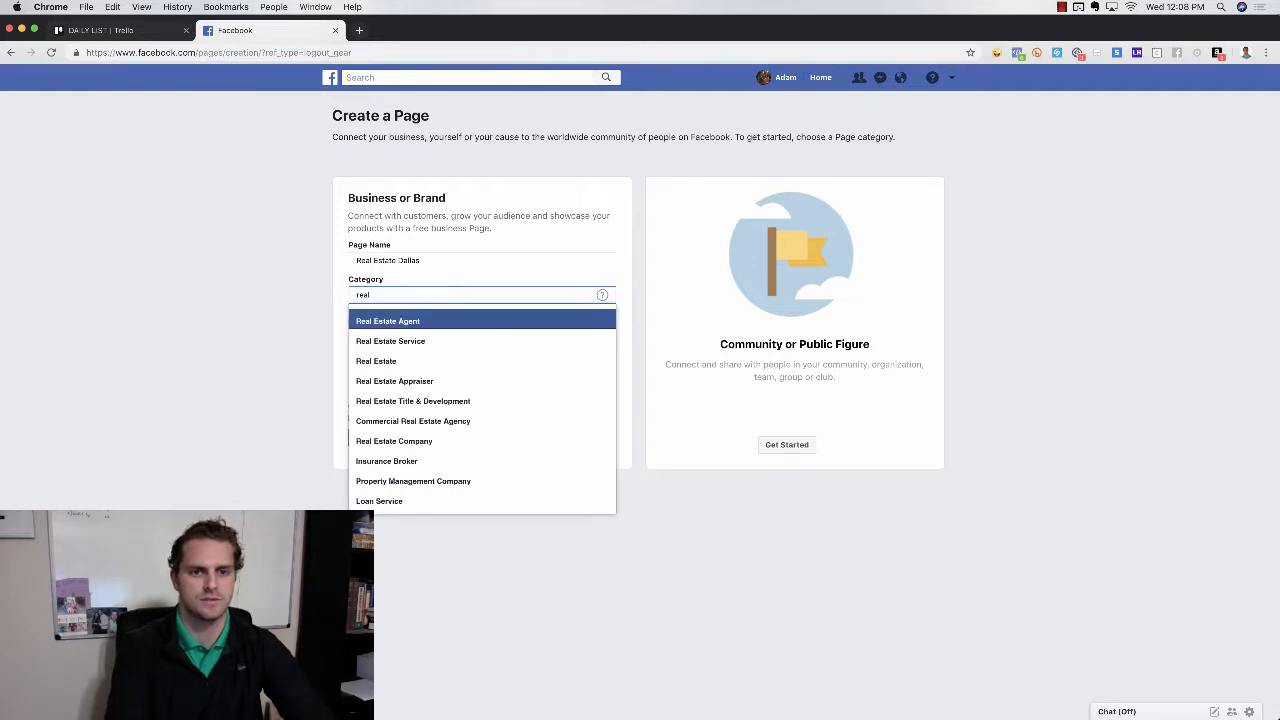
left_click(422, 258)
Step: Replace the page name with Agency Example
key("ctrl+Up")
left_click(428, 260)
left_click_drag(423, 229, 340, 236)
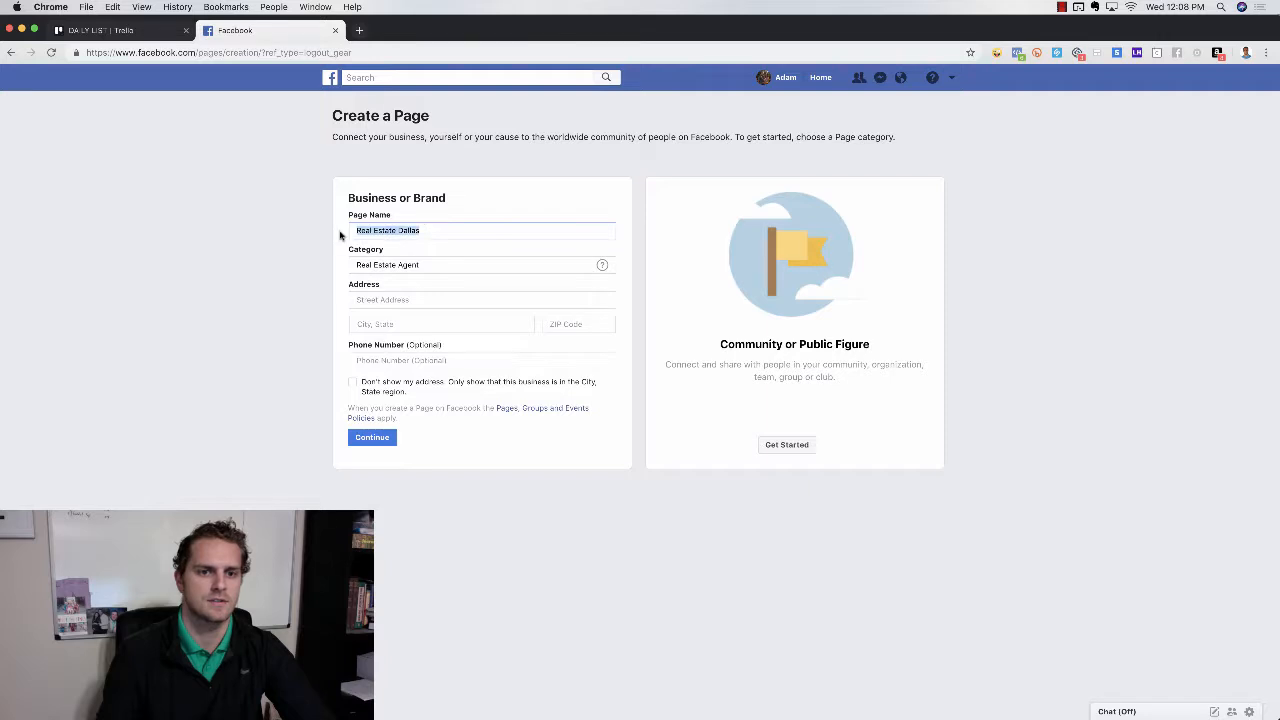
key("BackSpace")
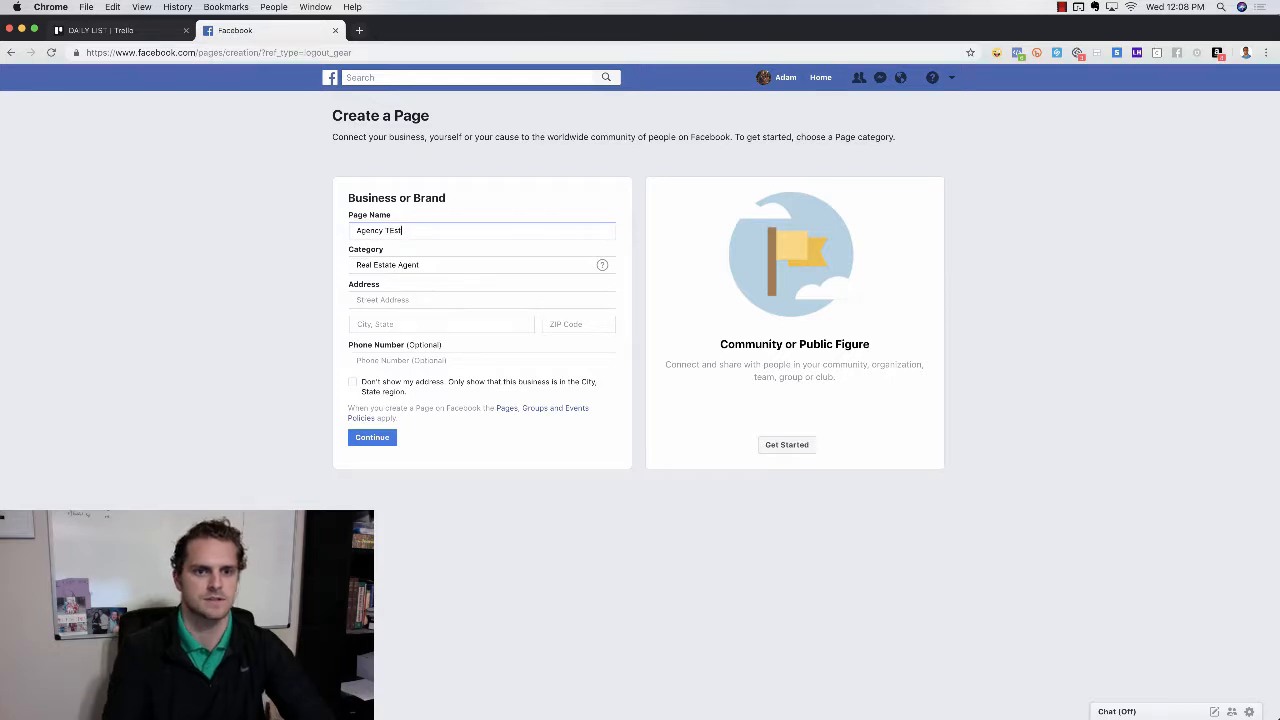
key("BackSpace")
key("BackSpace")
key("BackSpace")
key("BackSpace")
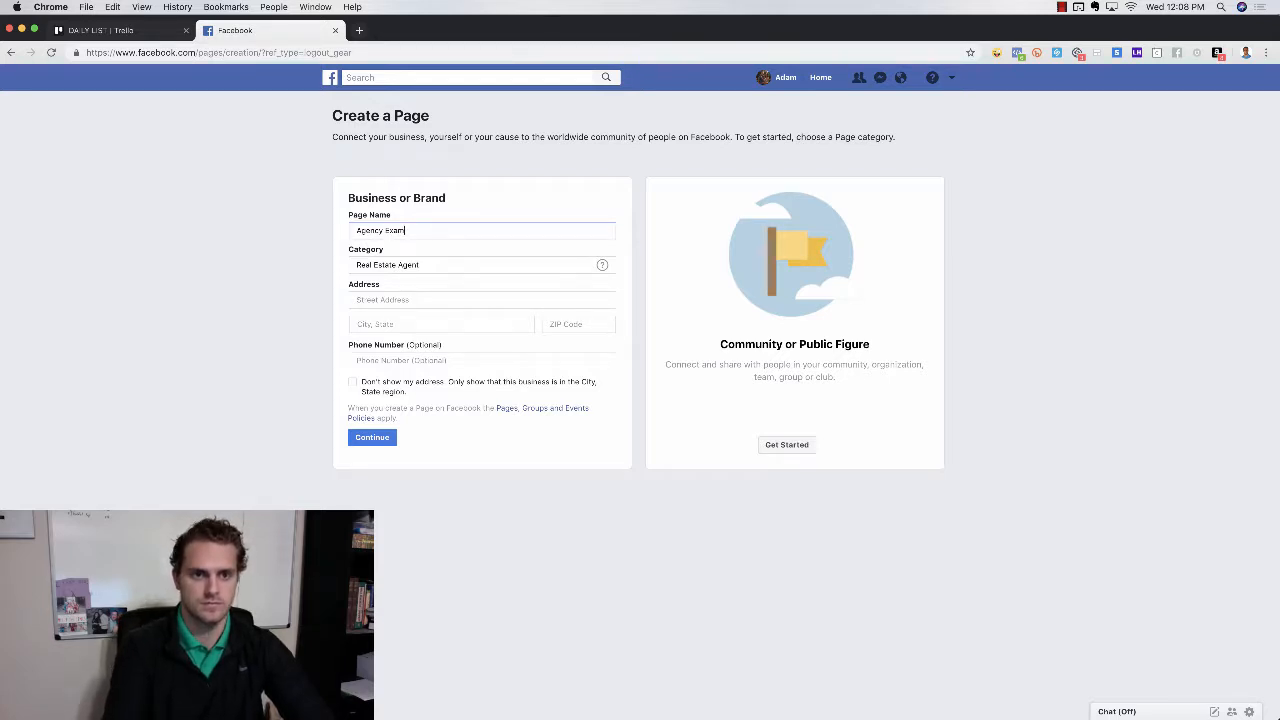
Step: Replace the page category with Marketing Agency
left_click_drag(428, 265, 305, 272)
key("BackSpace")
type("nai")
key("BackSpace")
key("BackSpace")
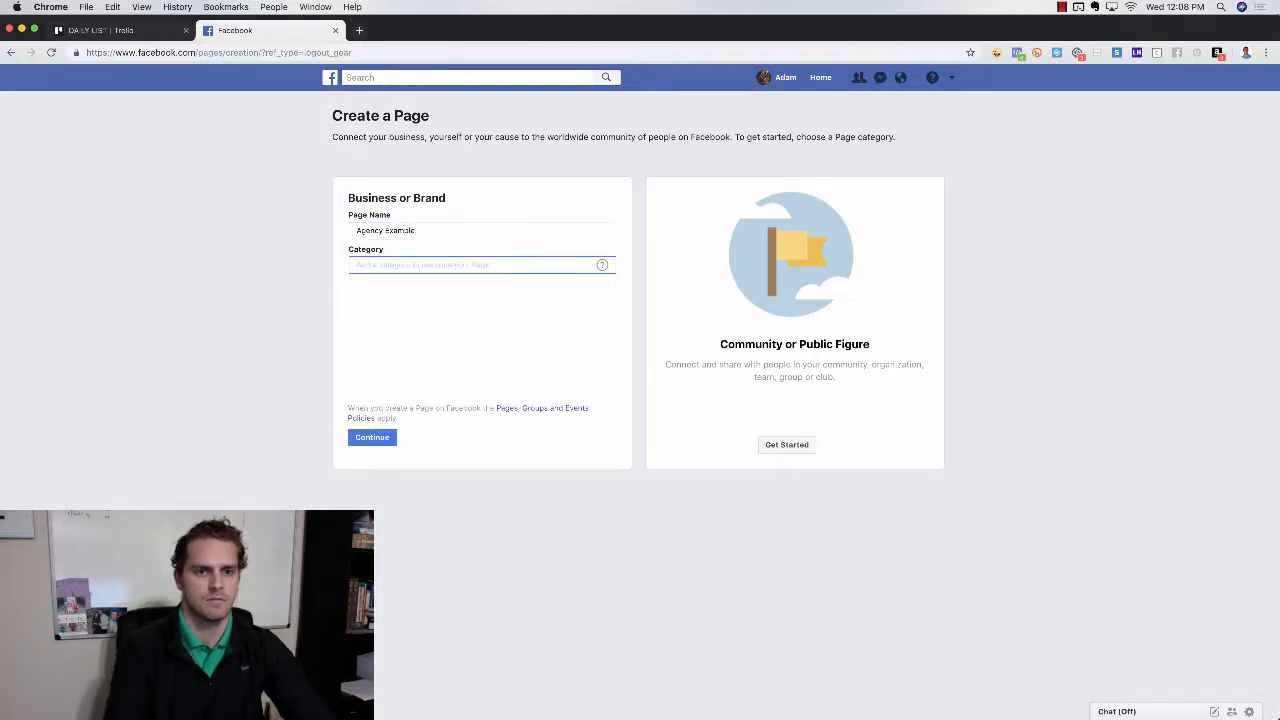
type("digi")
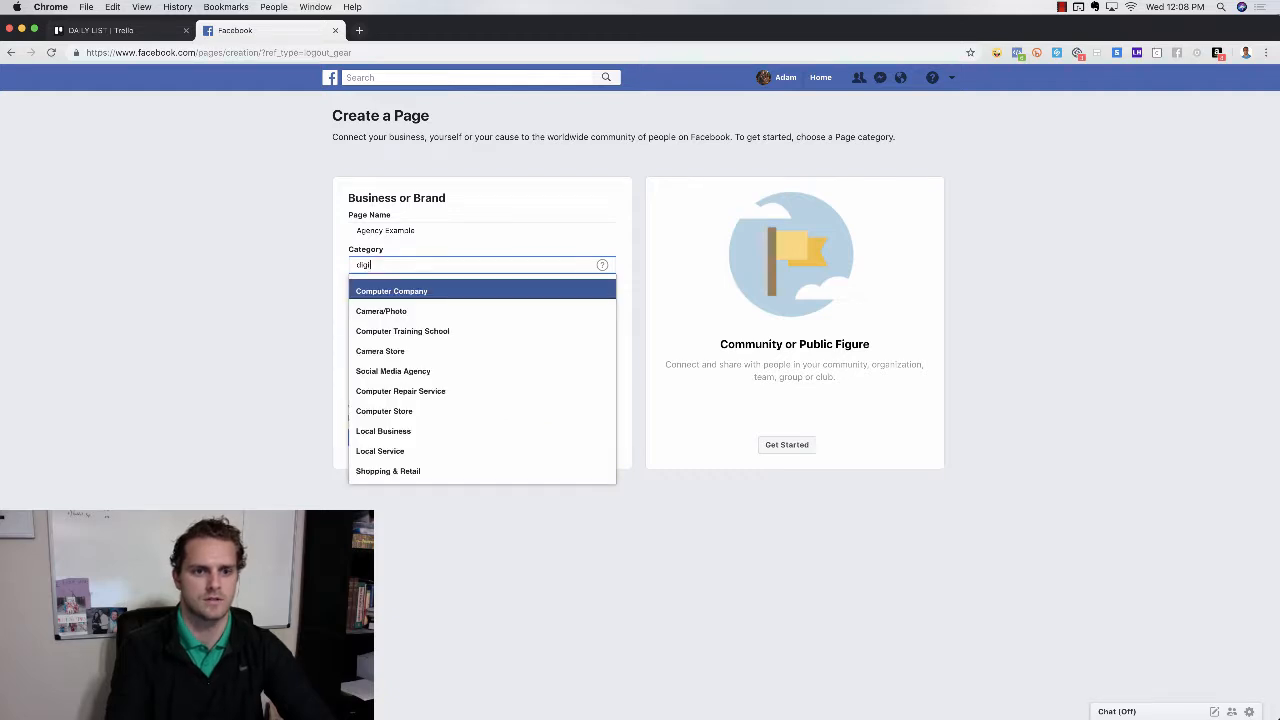
key("BackSpace")
key("BackSpace")
key("BackSpace")
key("BackSpace")
type("marketin")
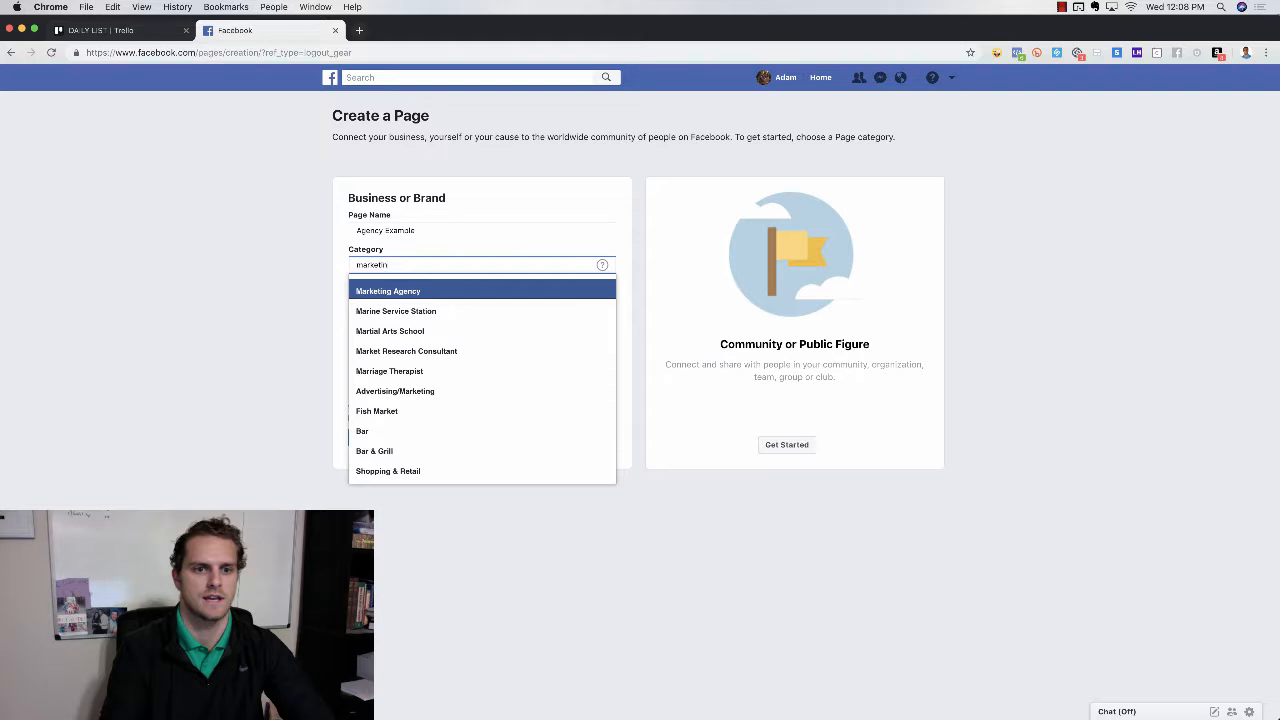
key("Return")
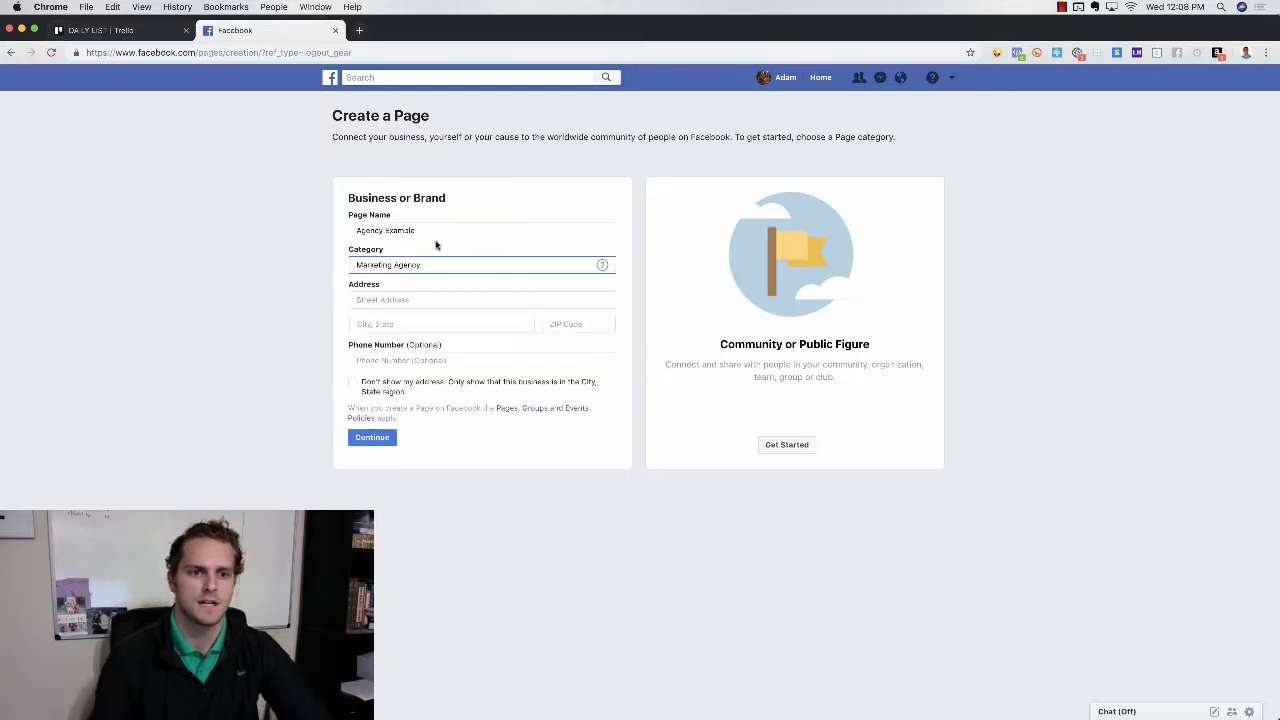
Step: Fill in the business's street address, city with state, and ZIP code, and continue to create the page
left_click(396, 298)
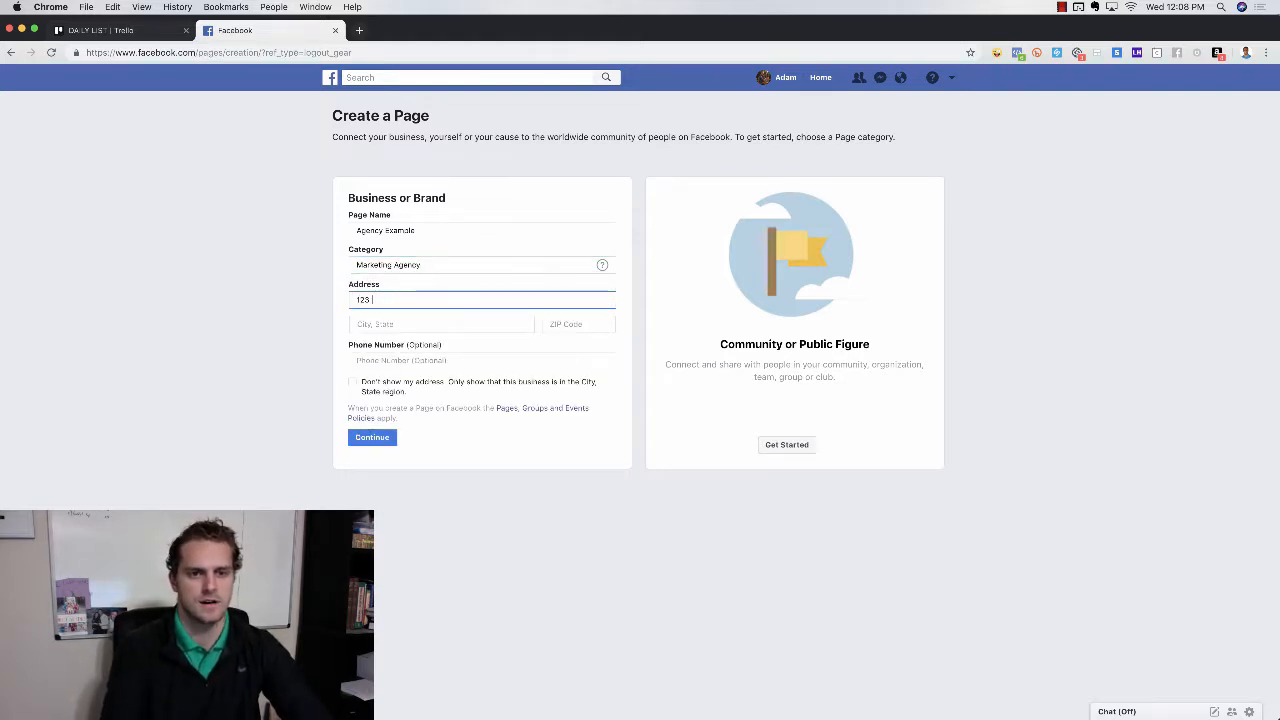
left_click(409, 324)
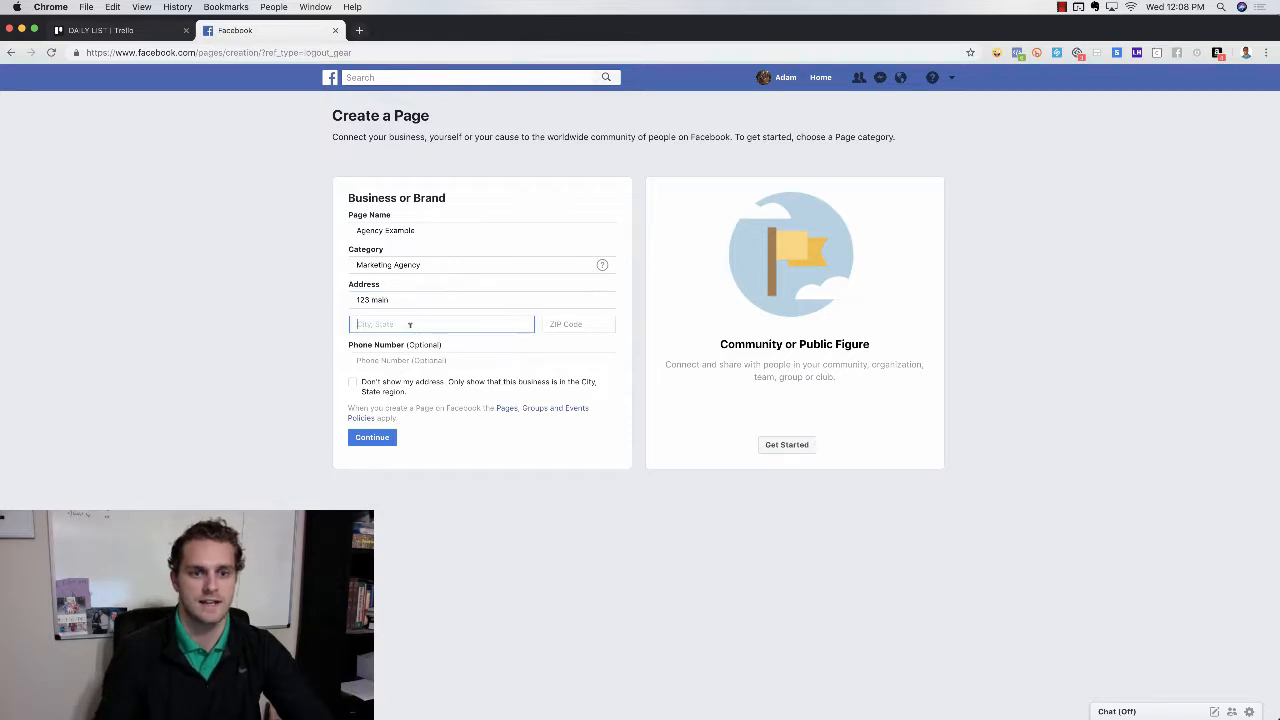
type("dallas,")
key("Return")
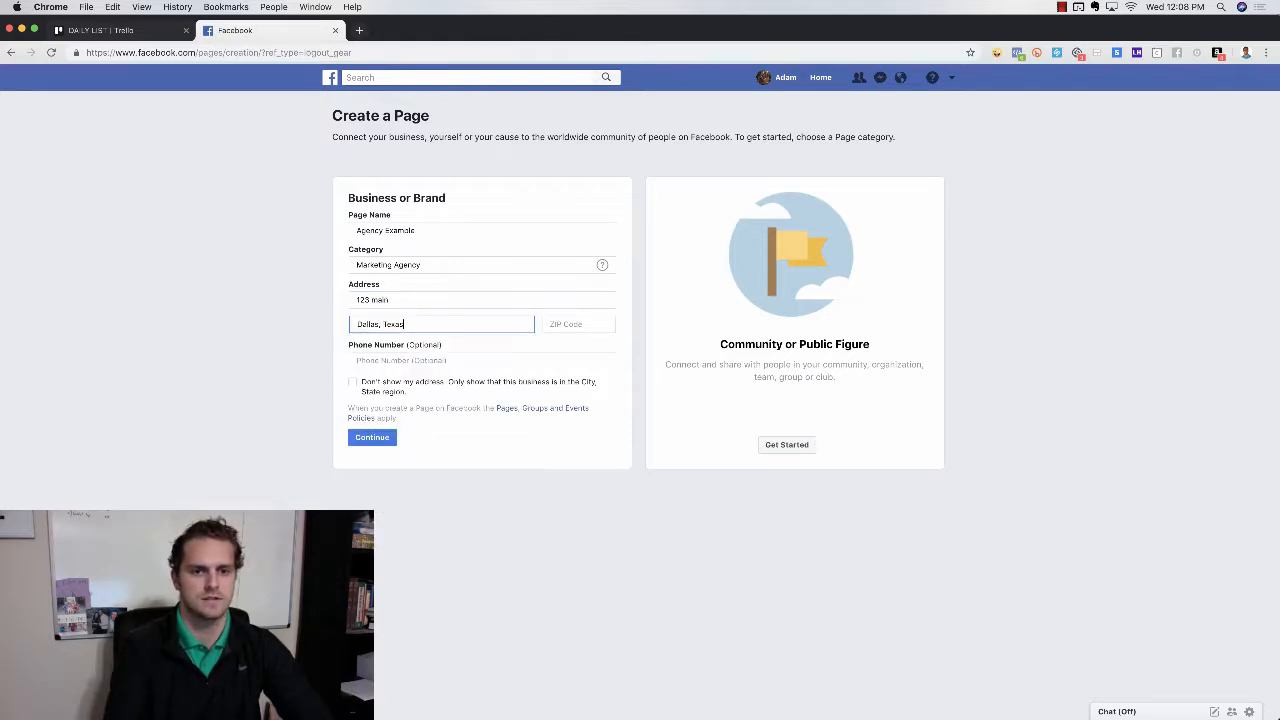
key("Tab")
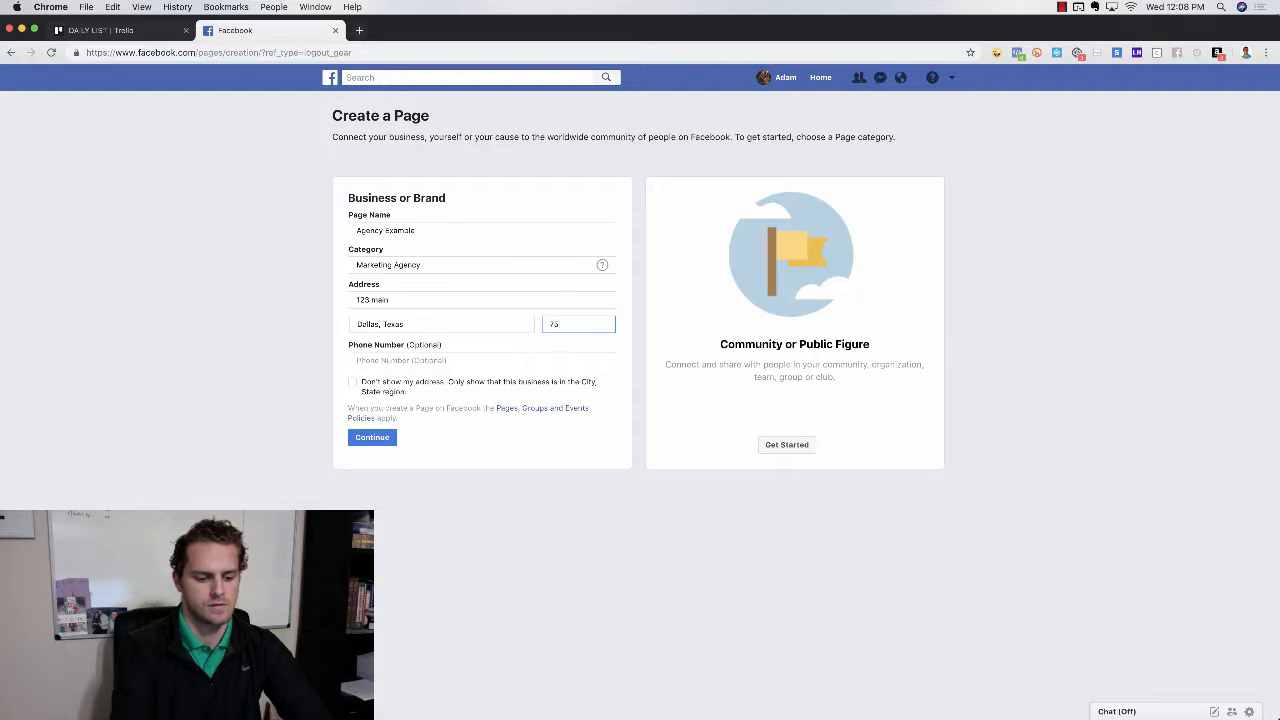
type("75154")
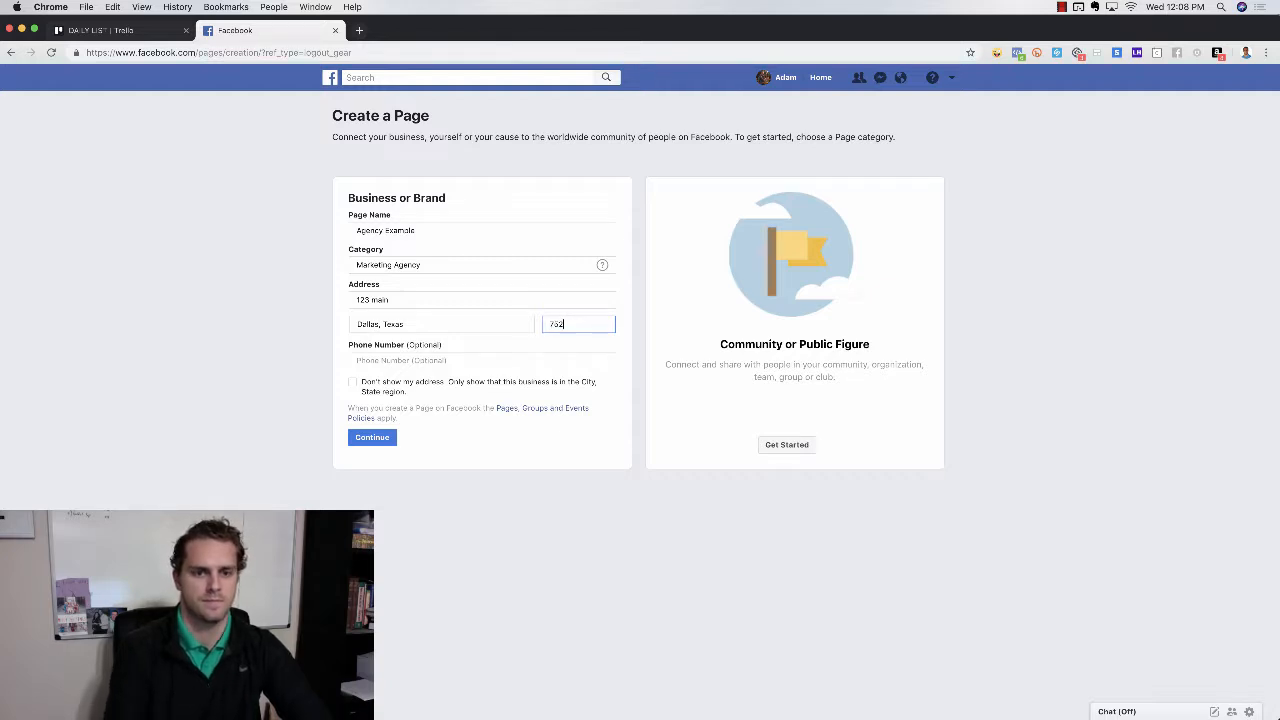
type("54")
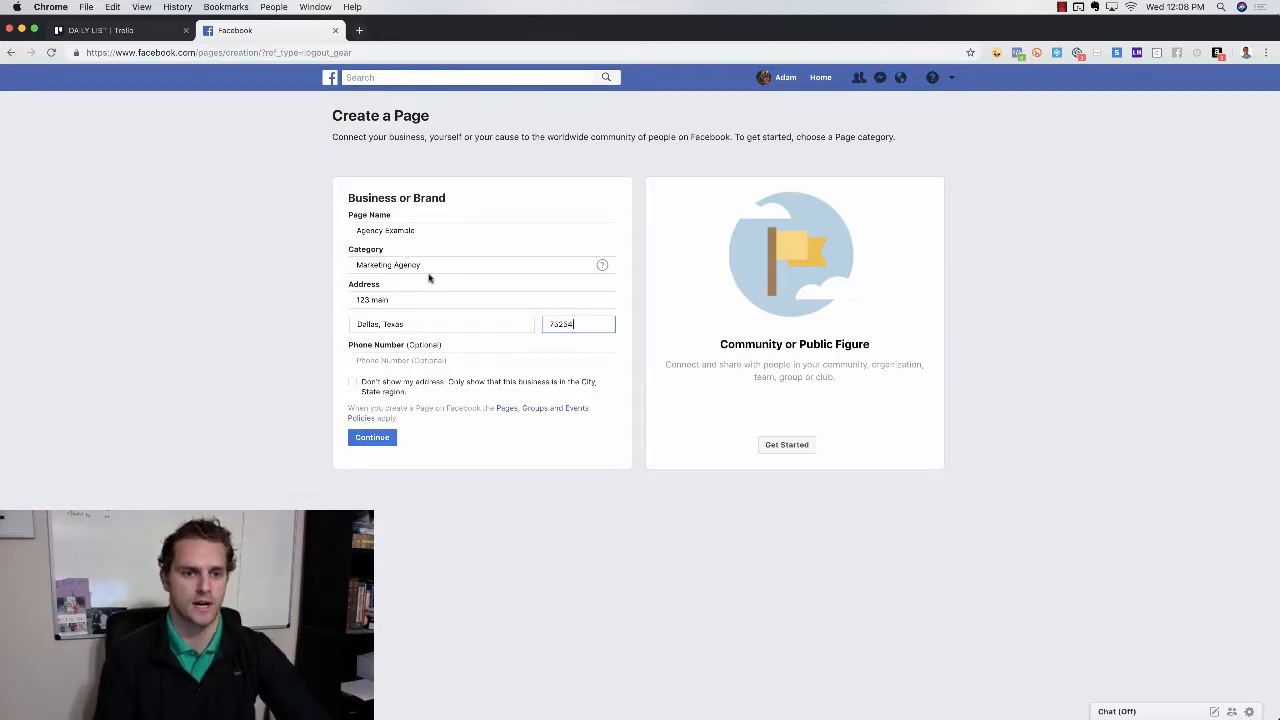
left_click(376, 437)
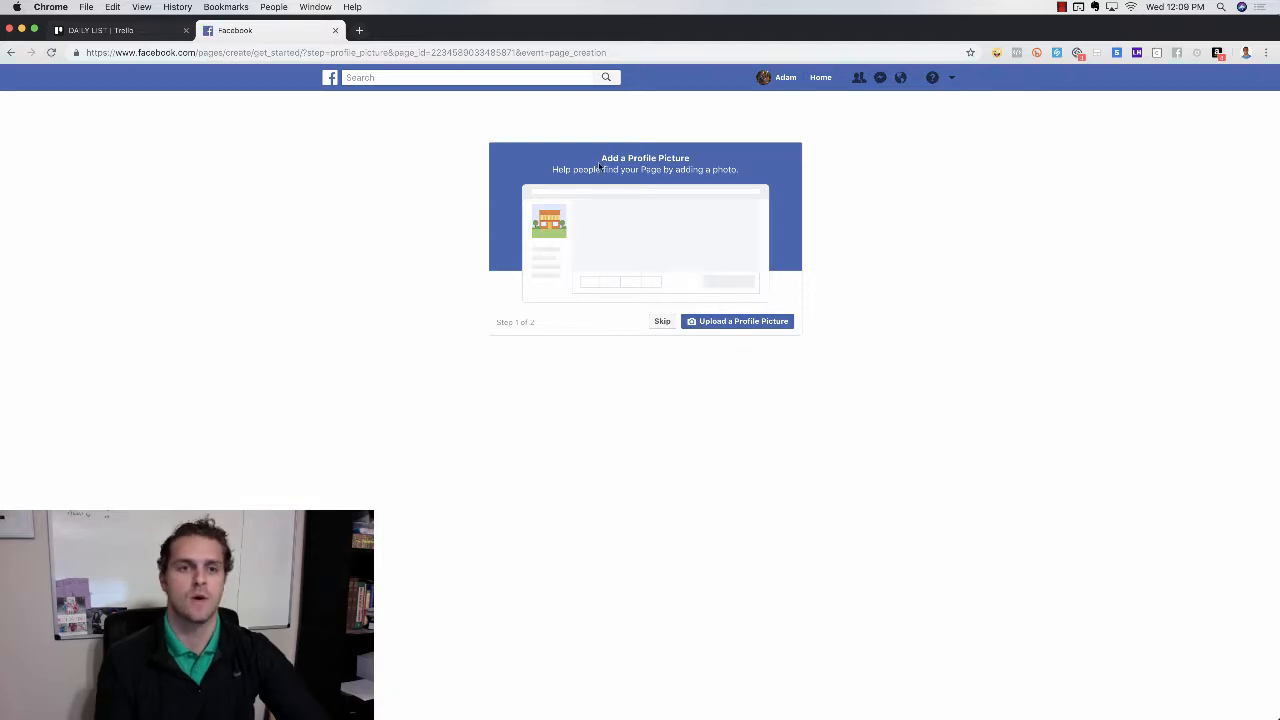
Step: Open canva.com in a new browser tab
left_click(359, 31)
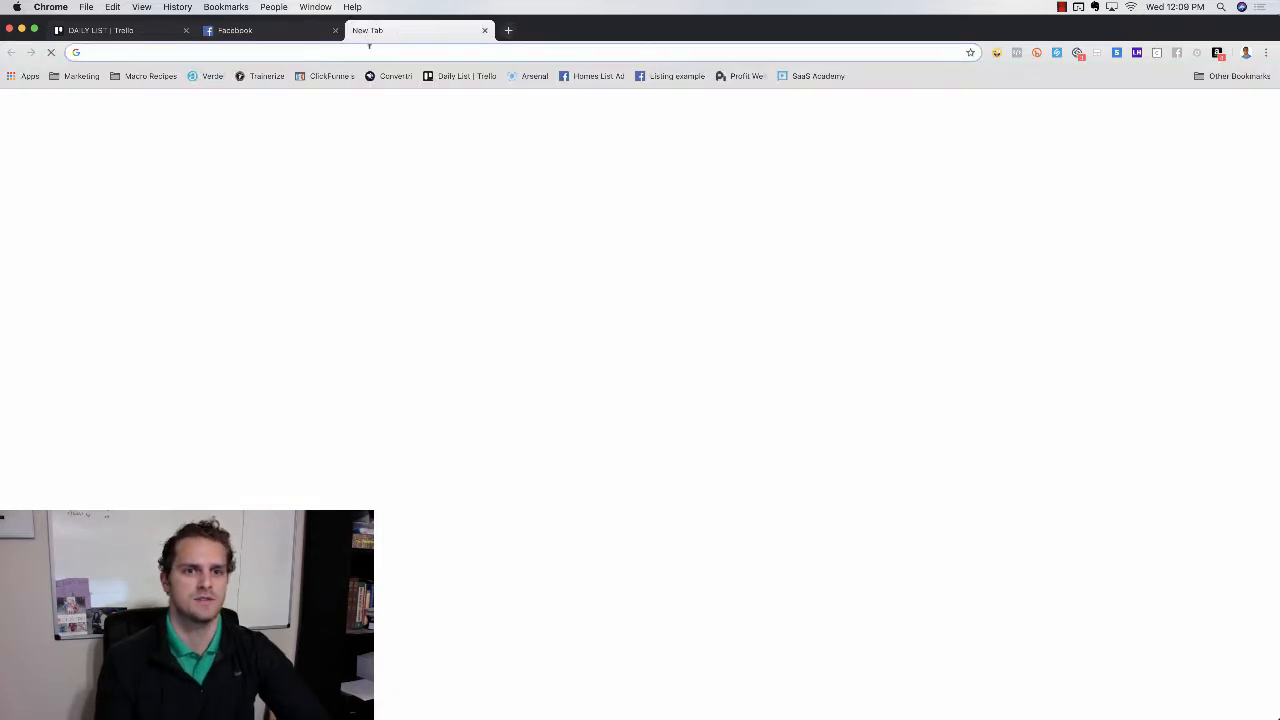
type("canva.co")
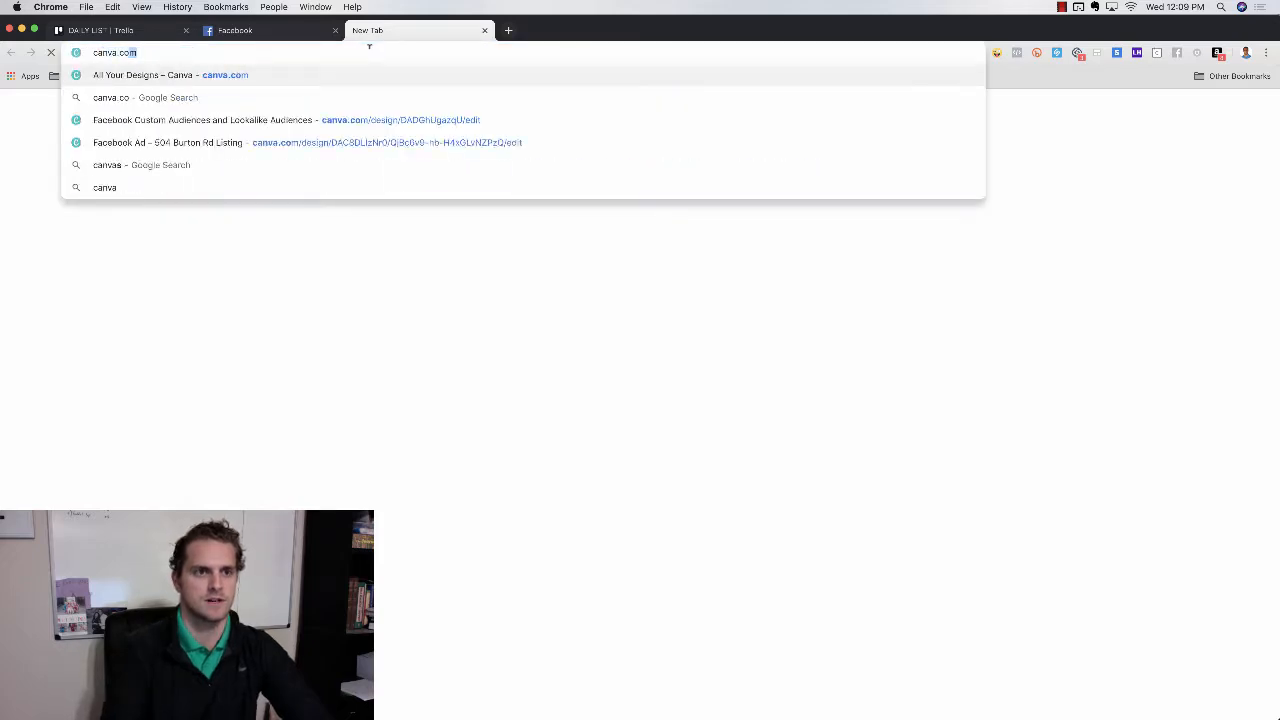
key("Return")
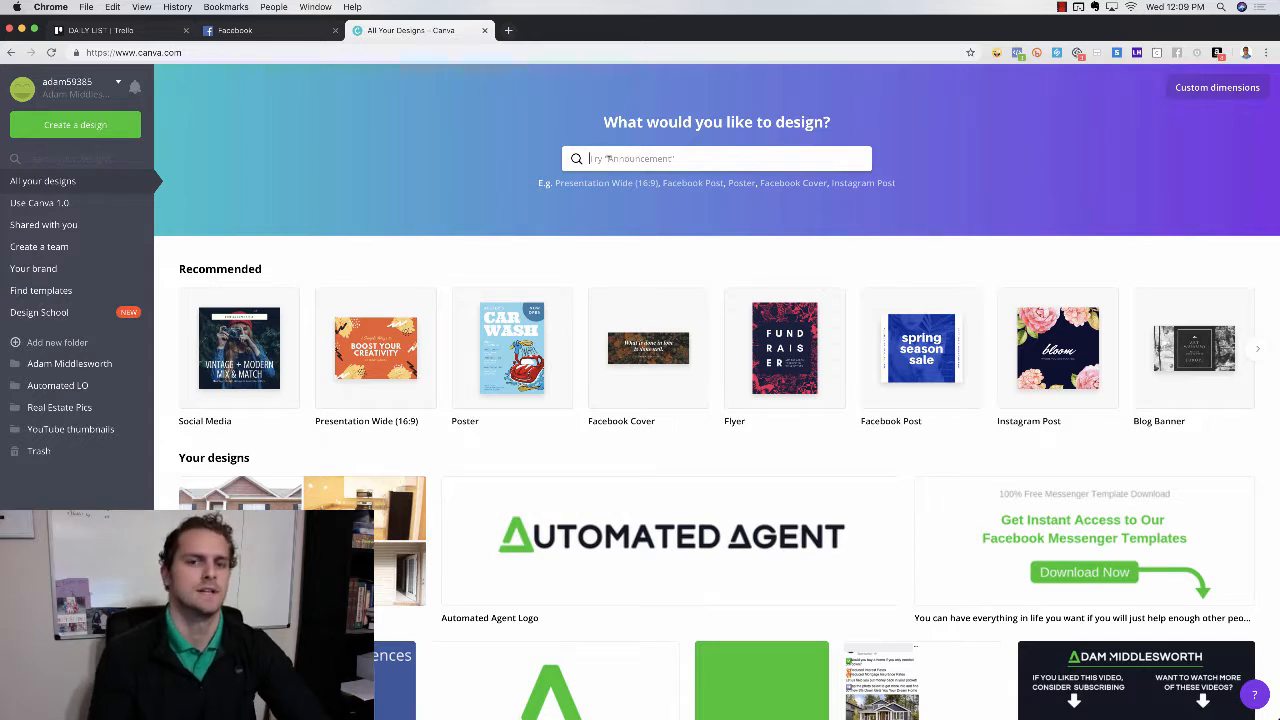
Step: Search Canva's design types for "facebook" and look through the suggested Facebook formats
left_click(607, 158)
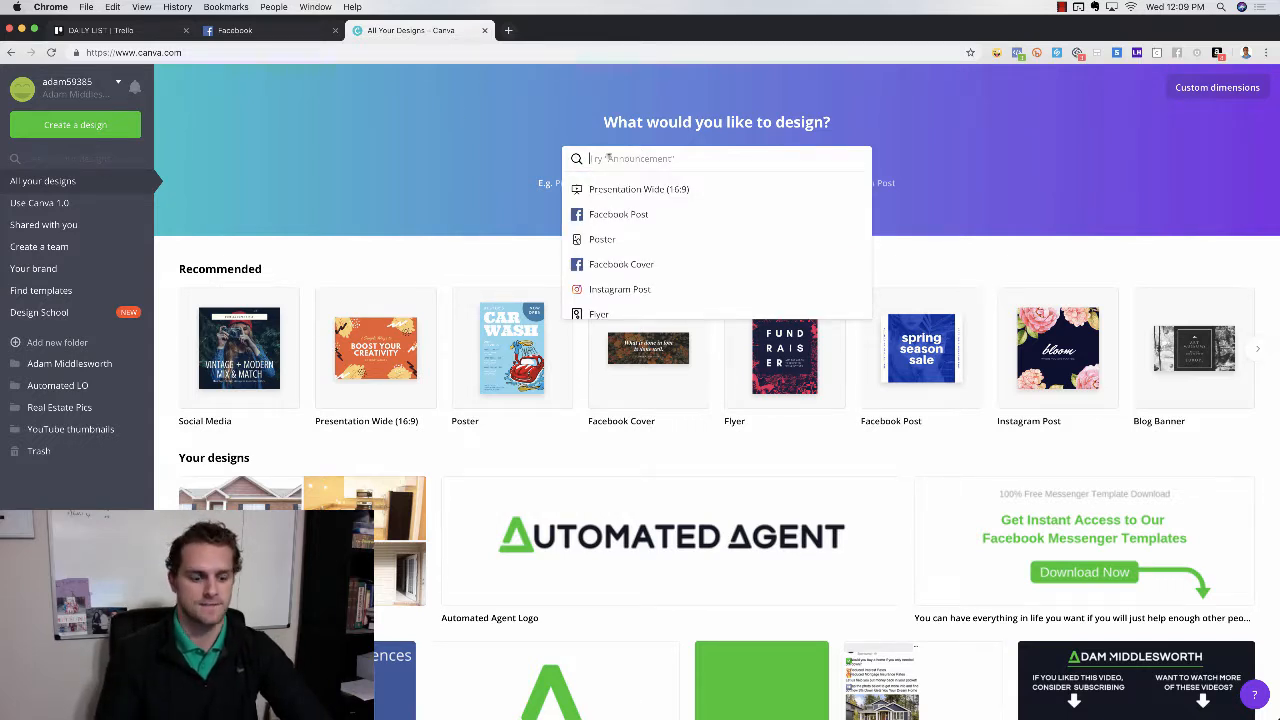
type("faceboo")
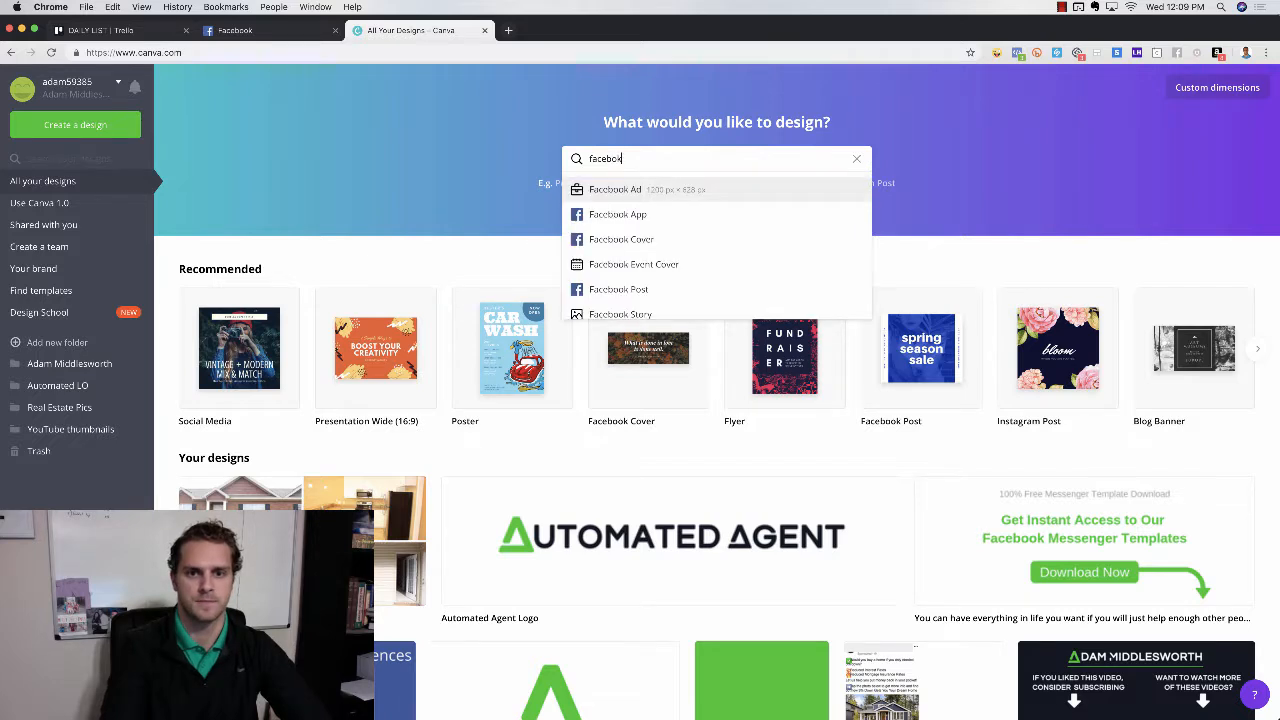
type("k")
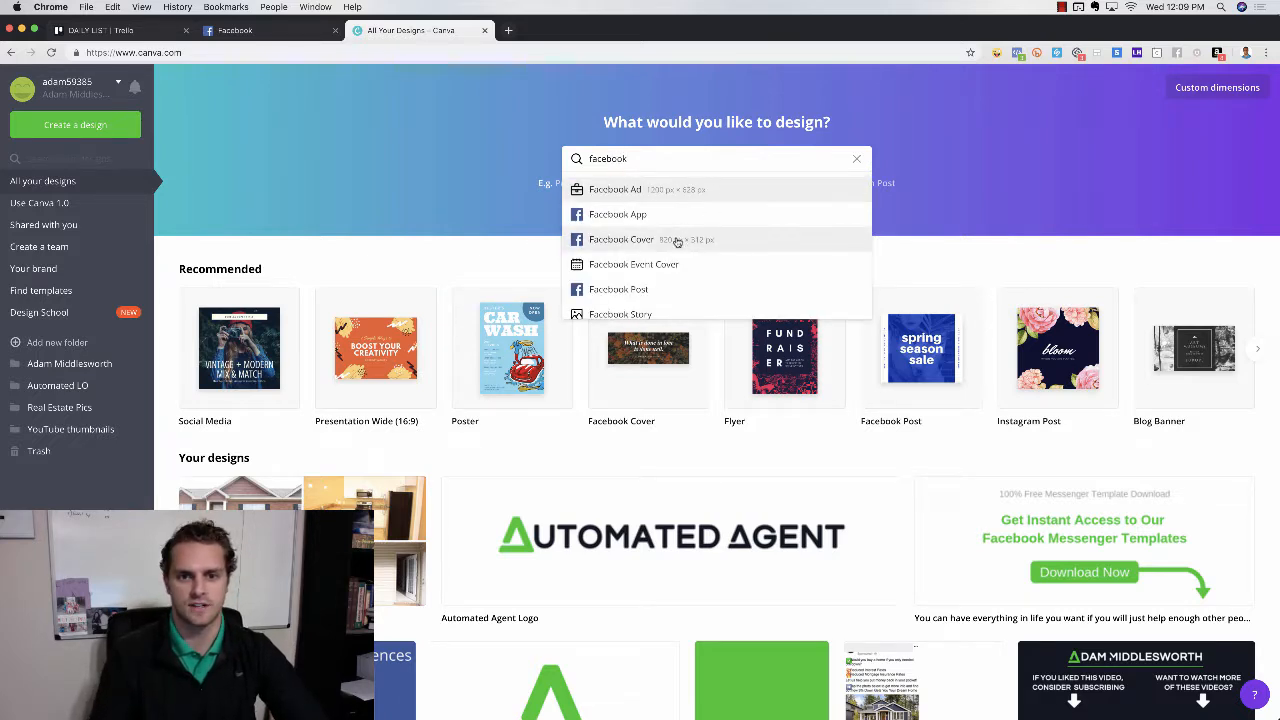
scroll(674, 242, "down", 1)
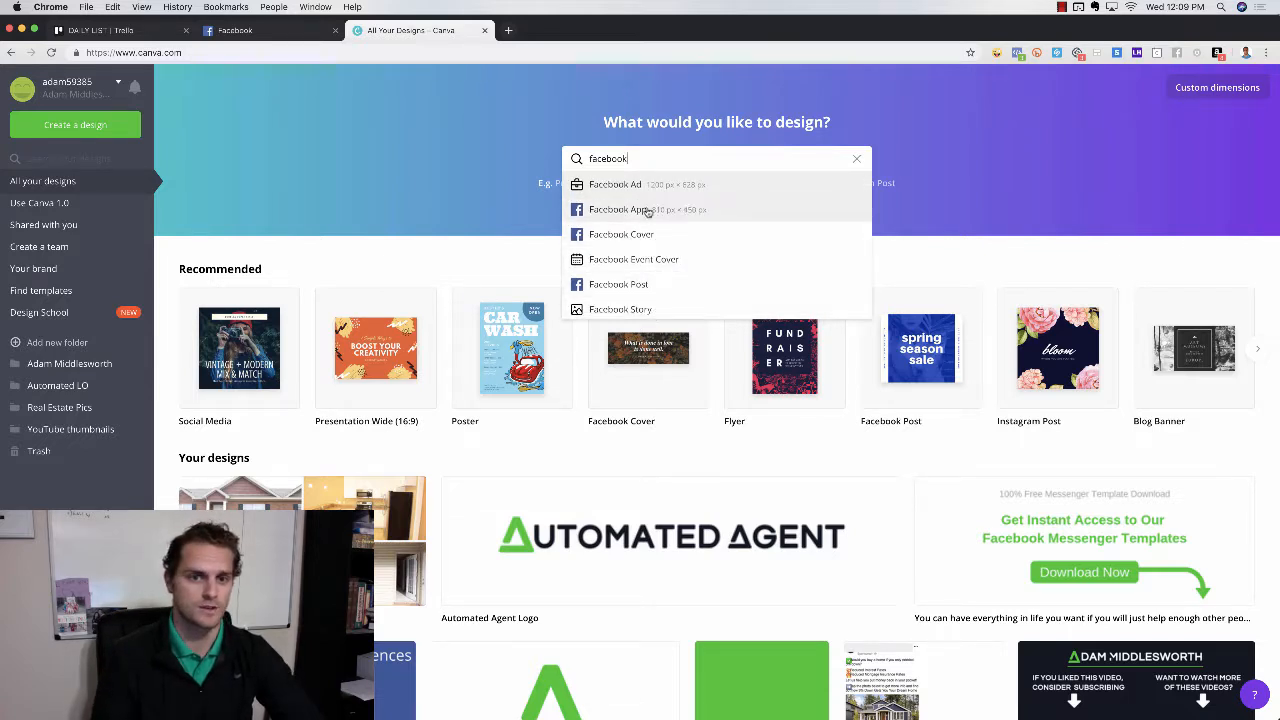
left_click(250, 30)
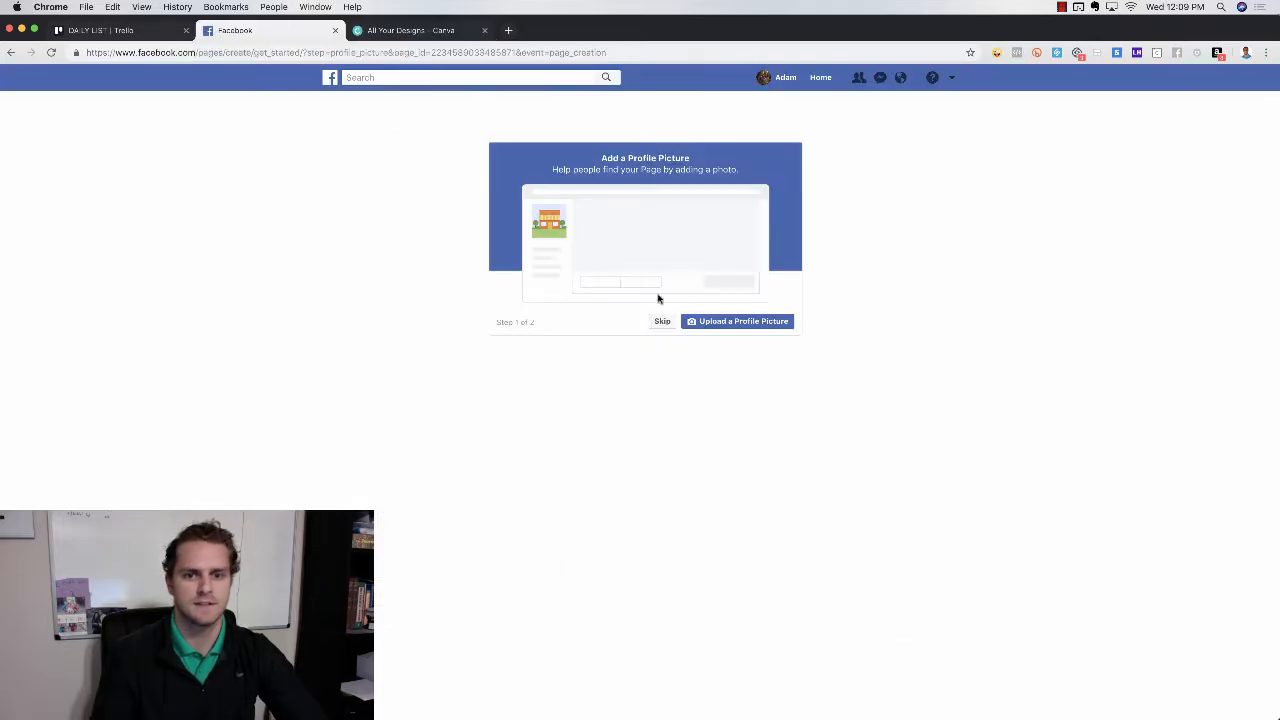
left_click(735, 327)
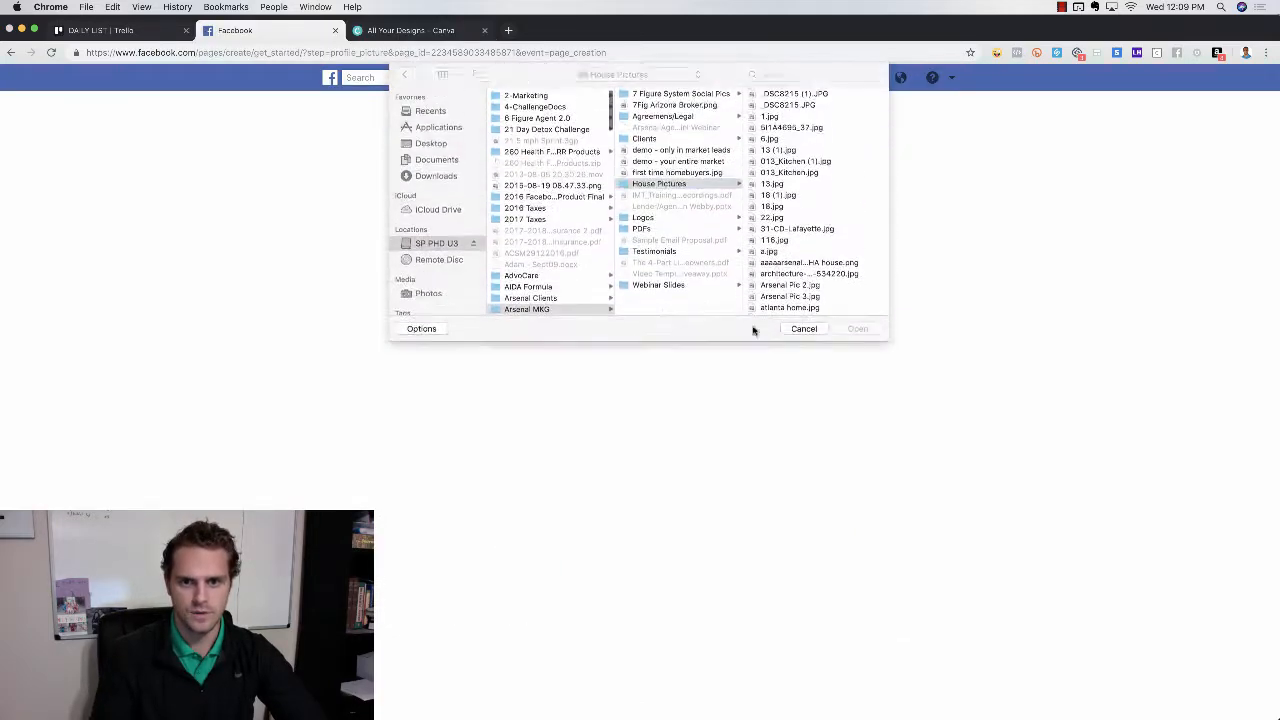
left_click(808, 329)
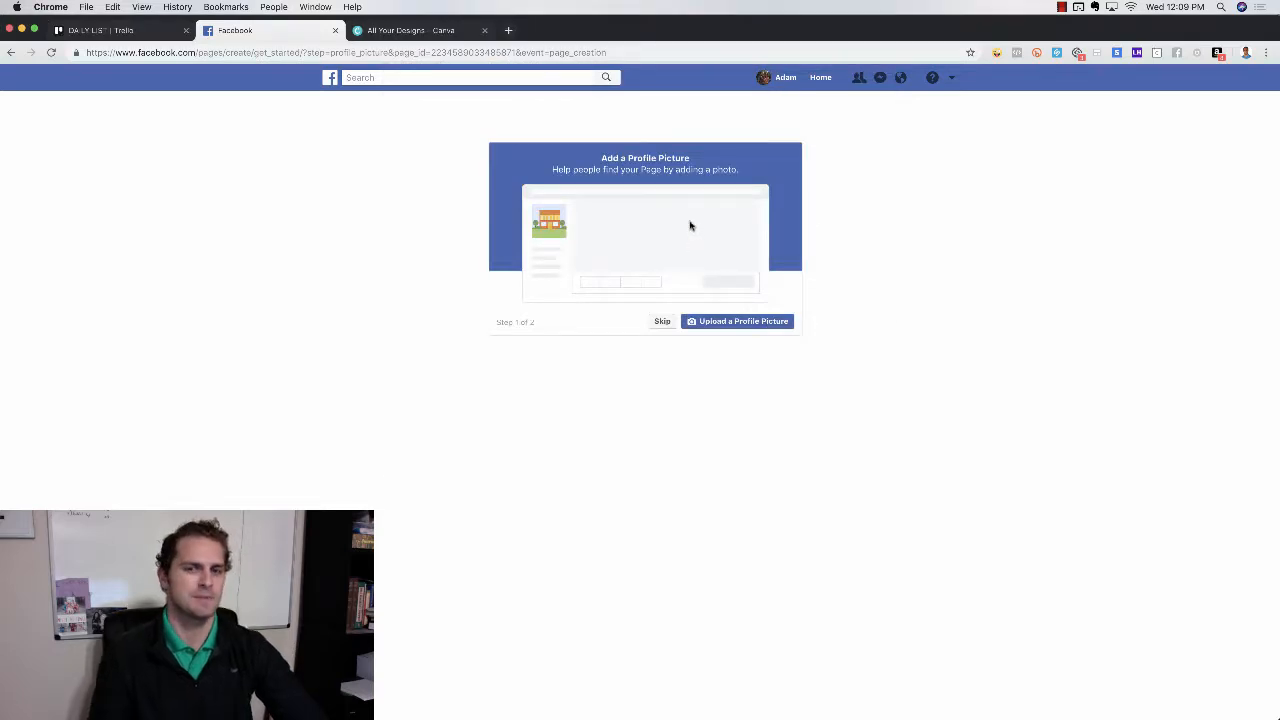
Step: Search Google for "facebook profile size" in a new browser tab and return to Canva
left_click(508, 30)
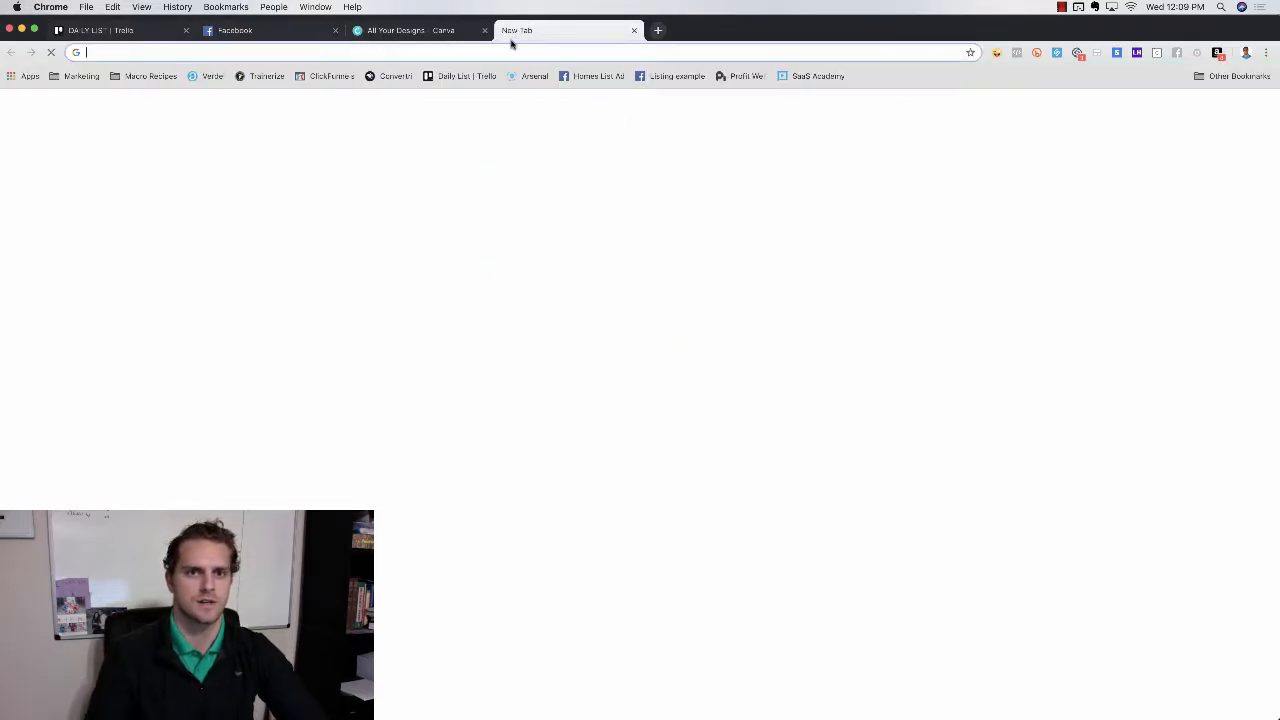
type("facebook profi")
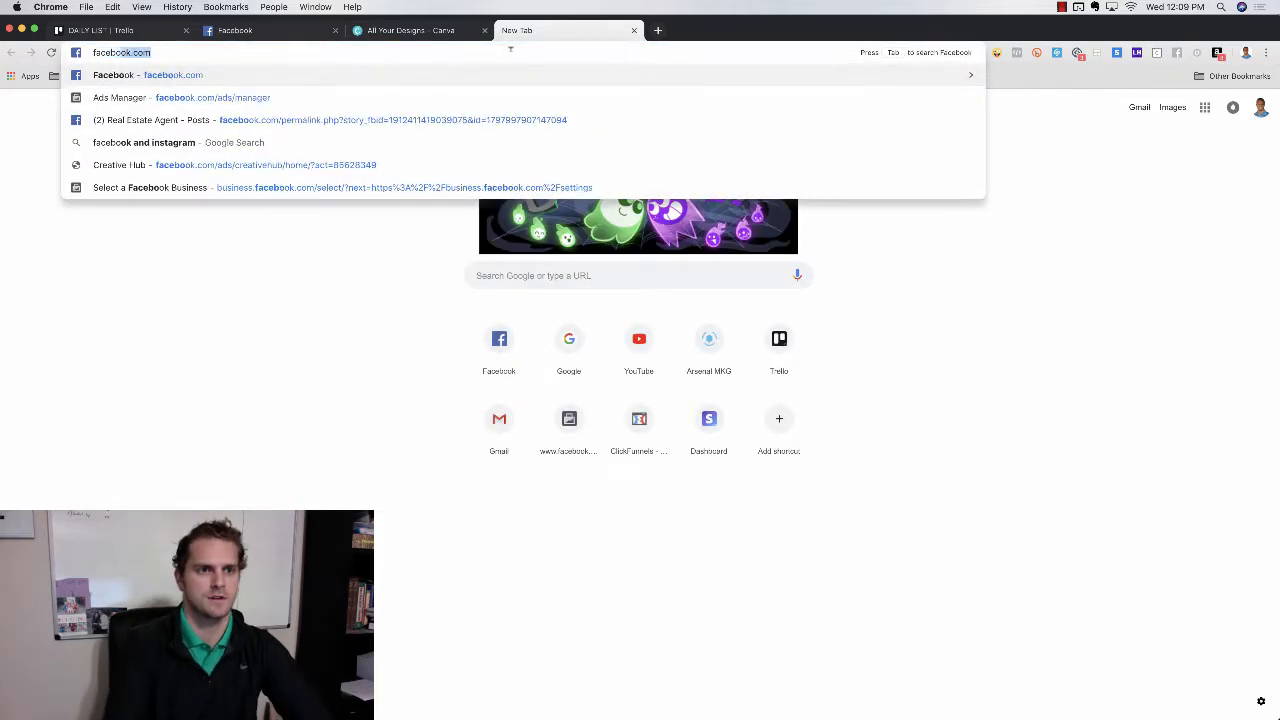
type("le size")
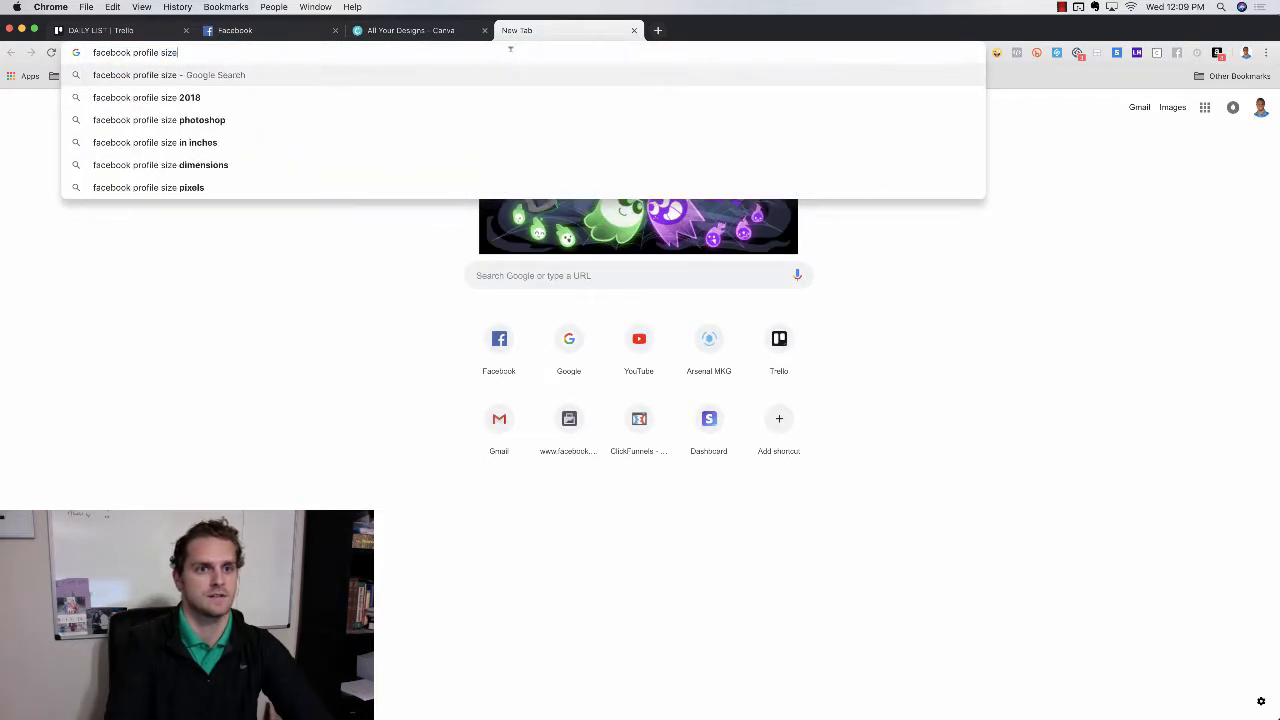
key("Return")
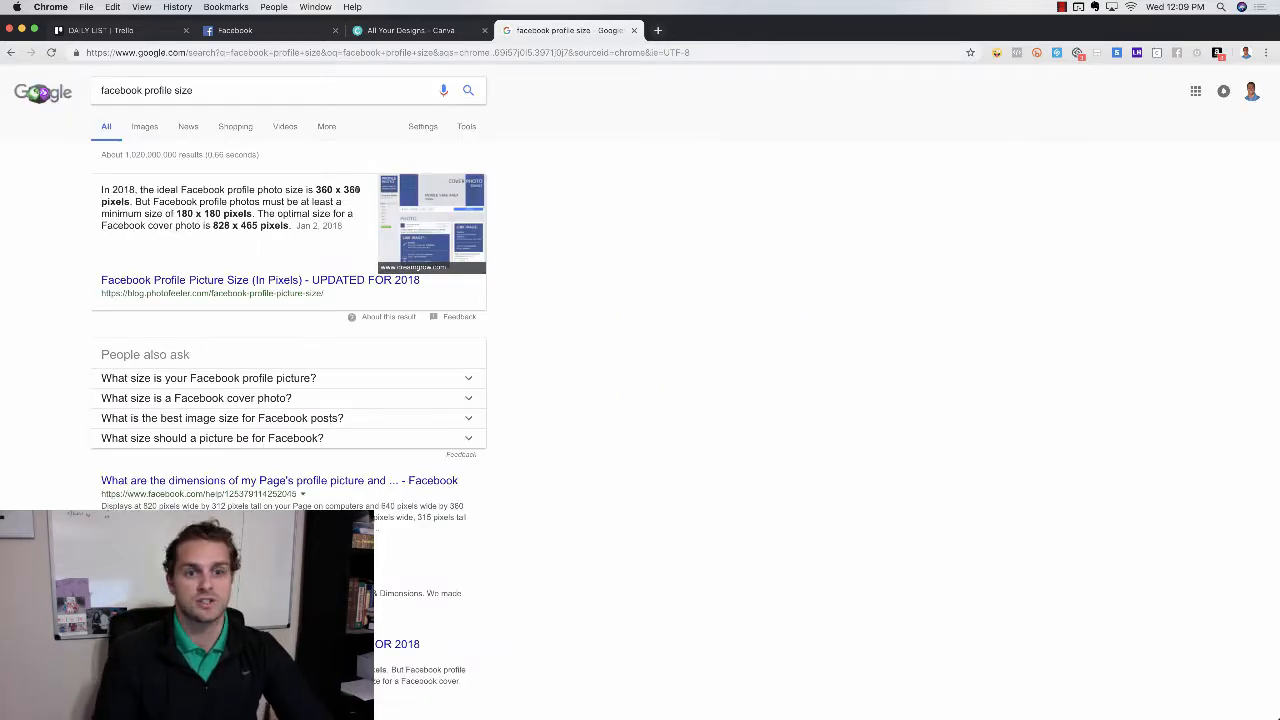
left_click(418, 32)
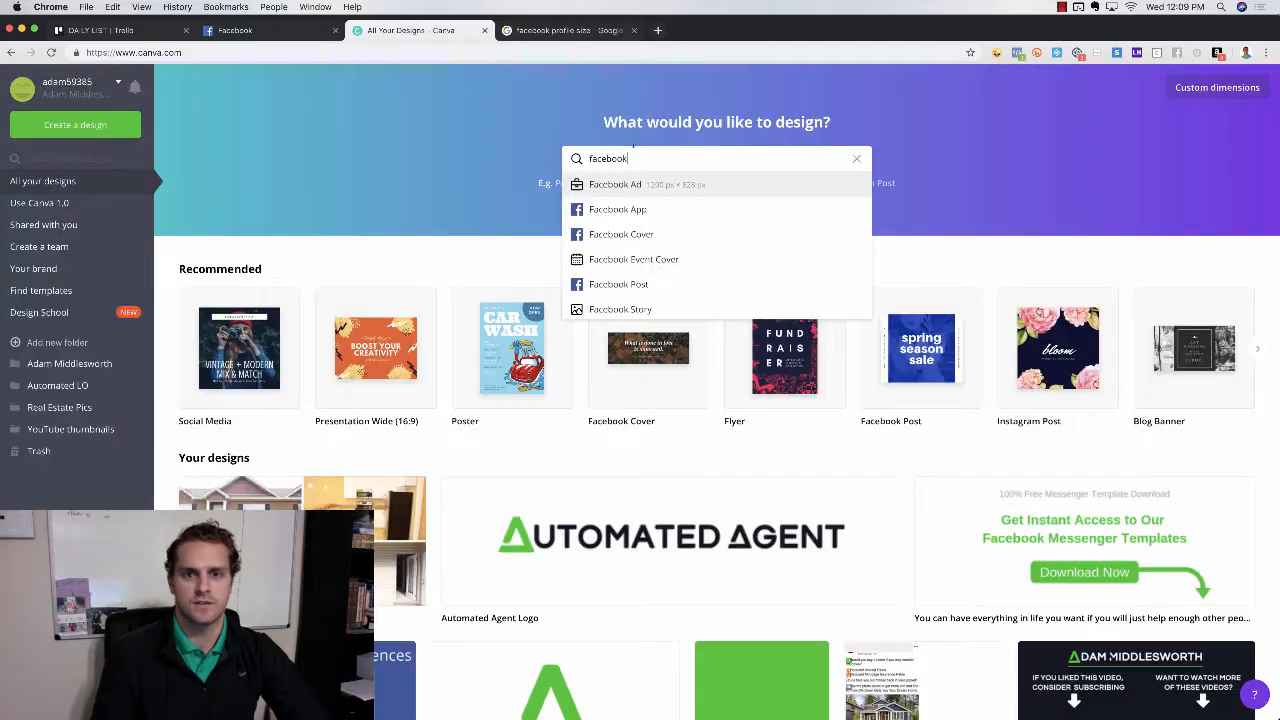
Step: Create a new design with custom dimensions of 360 × 360 px
left_click(1209, 89)
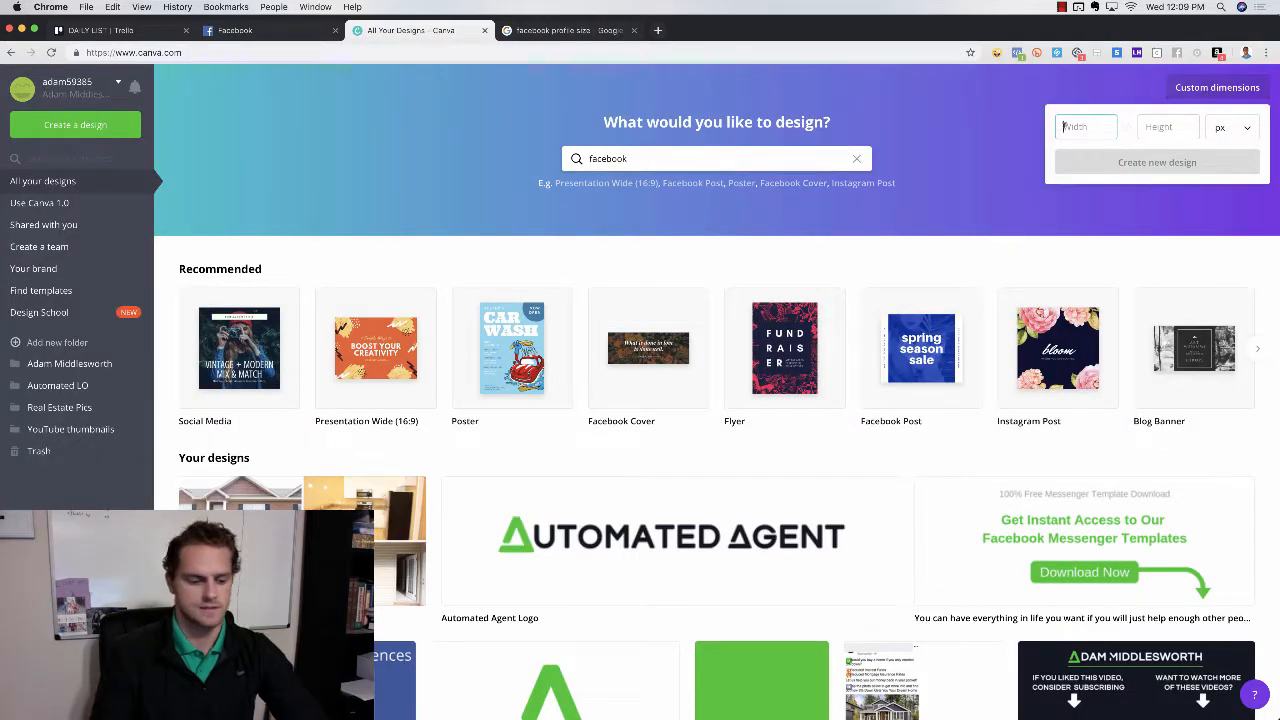
type("360")
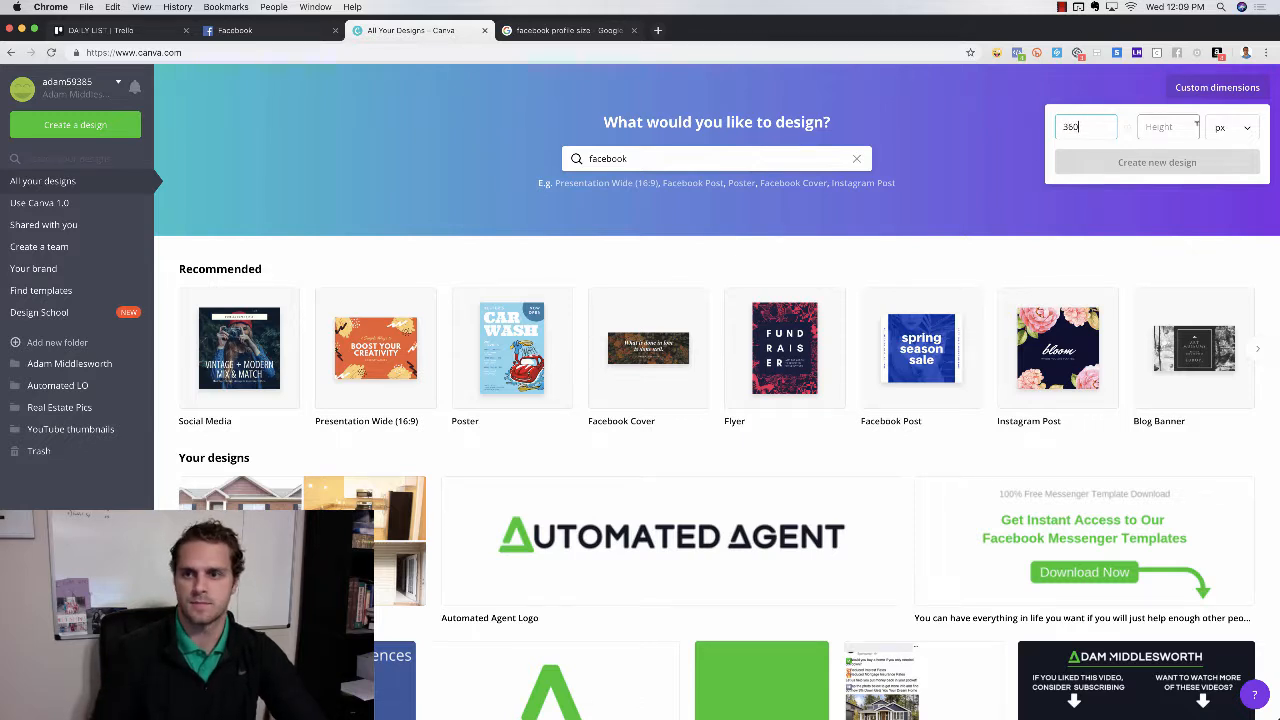
left_click(1164, 126)
type("360")
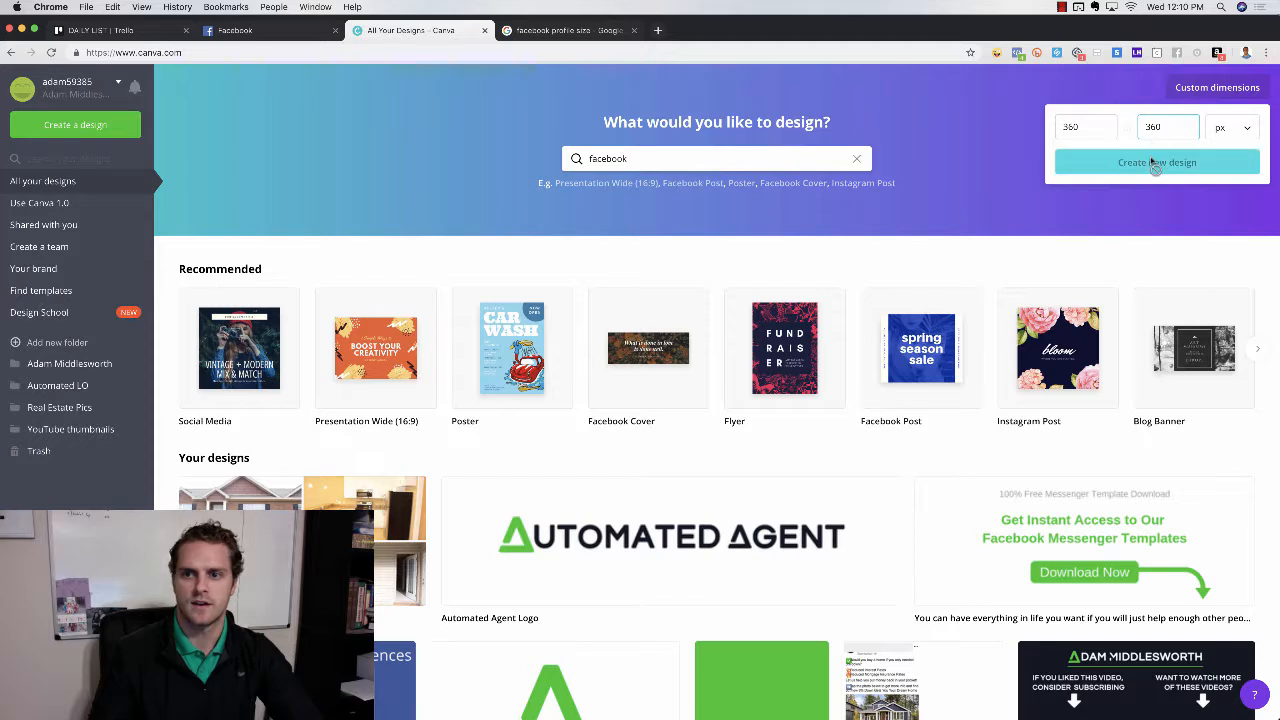
left_click(1138, 155)
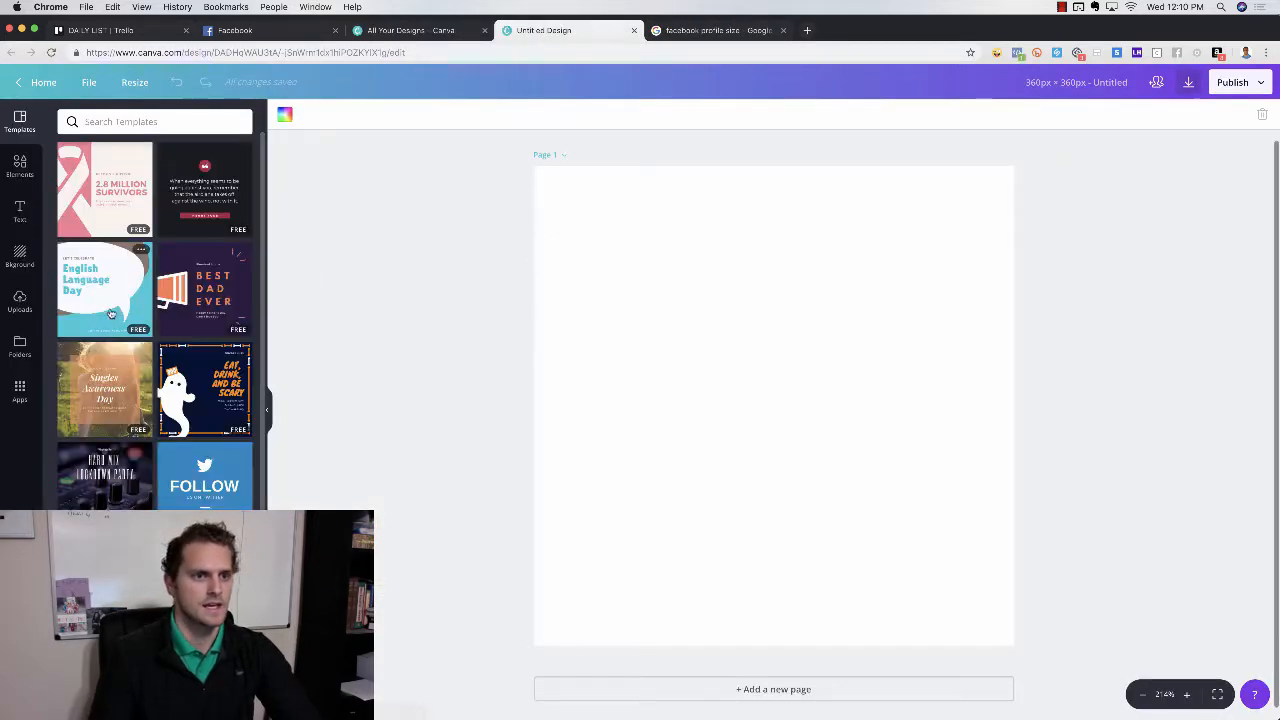
Step: Add the green letter A logo from the uploaded images to the blank page
left_click(19, 302)
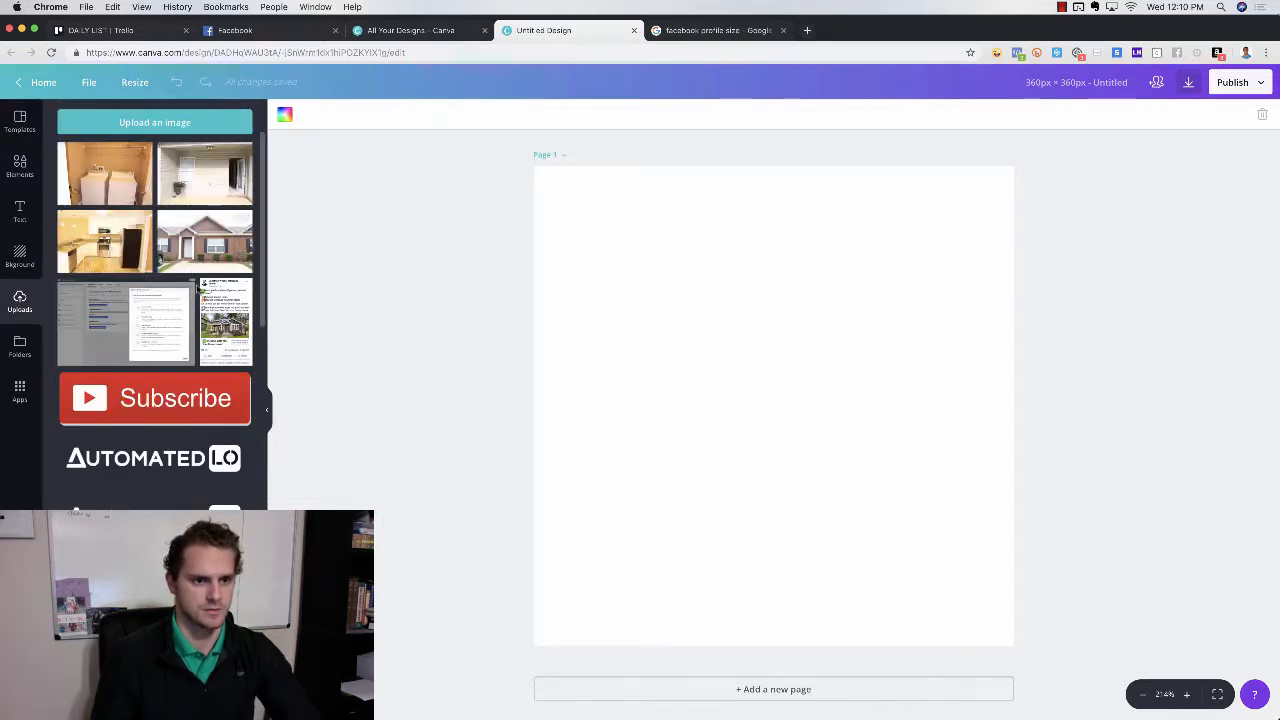
scroll(187, 314, "down", 5)
scroll(188, 320, "down", 3)
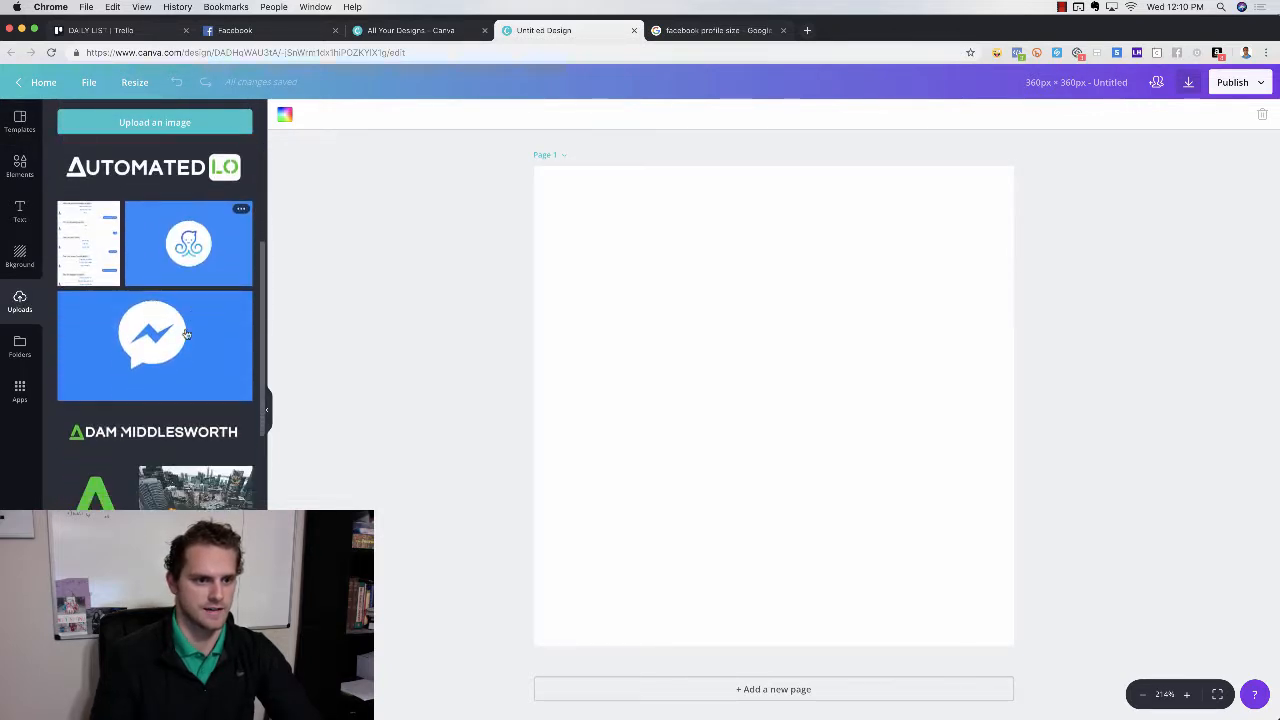
left_click(118, 455)
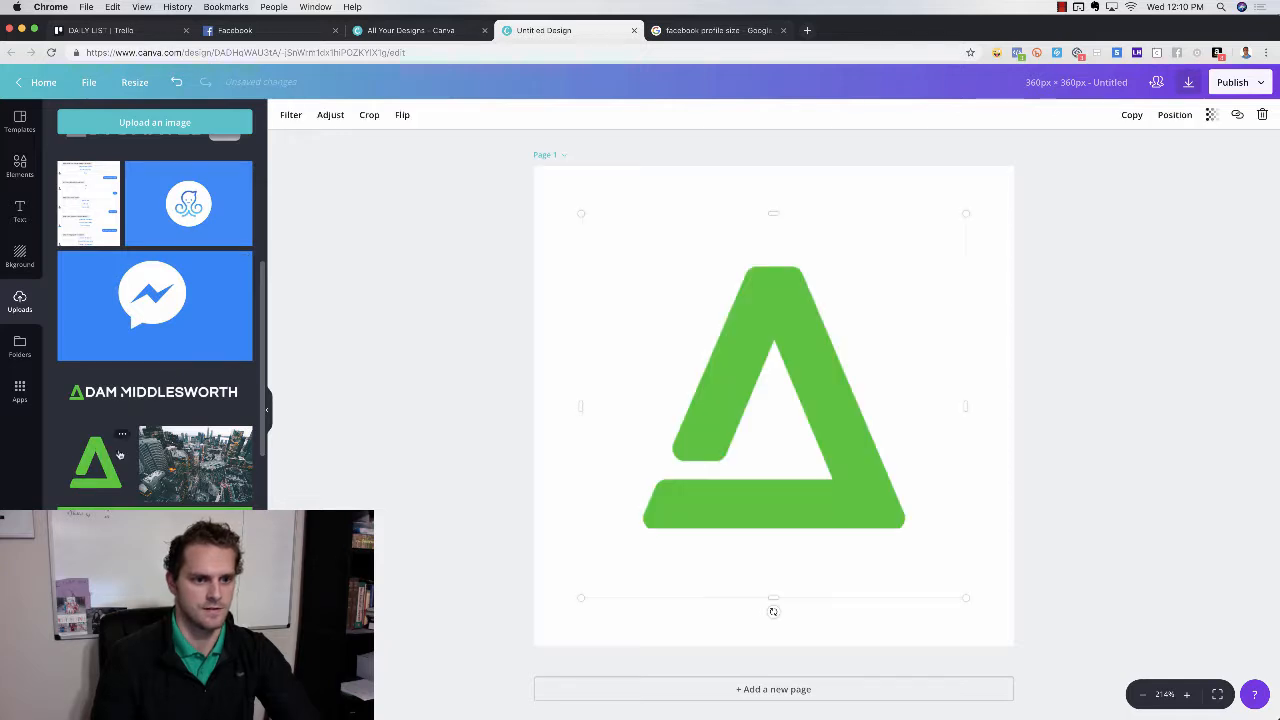
left_click(507, 271)
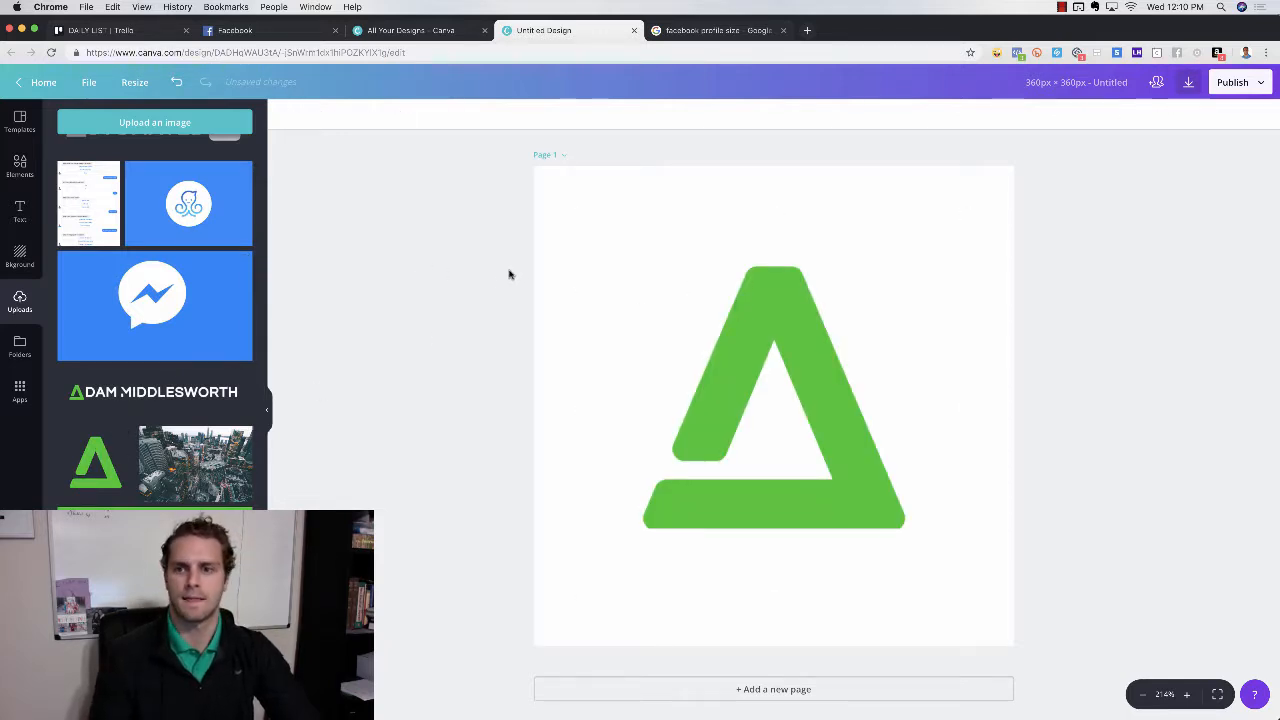
Step: Download the logo design as a PNG and dismiss the publishing message
left_click(1189, 84)
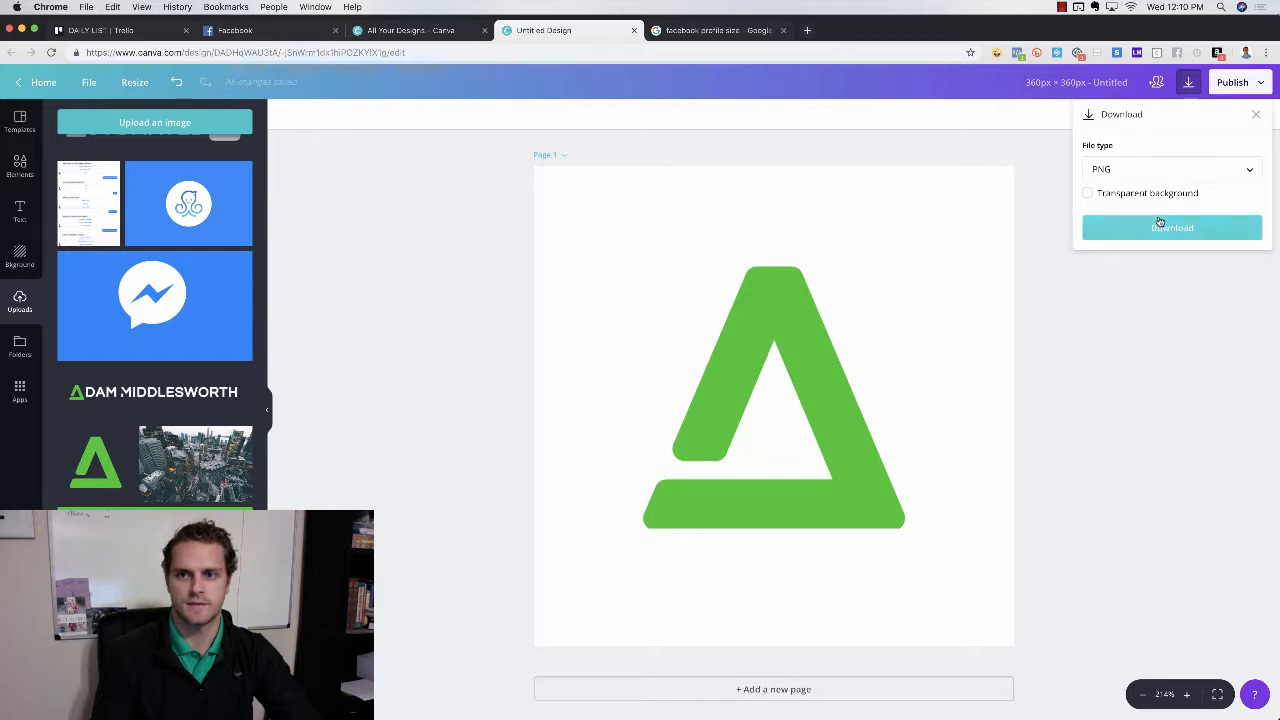
left_click(1170, 228)
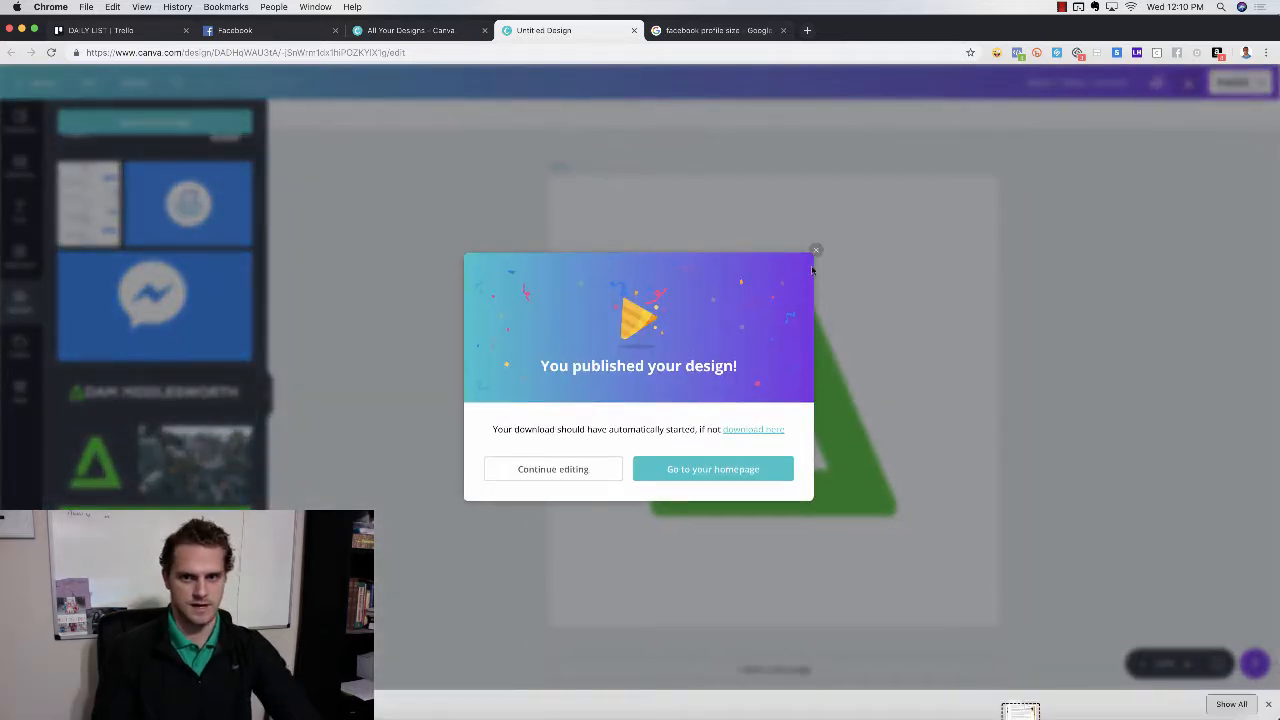
left_click(816, 254)
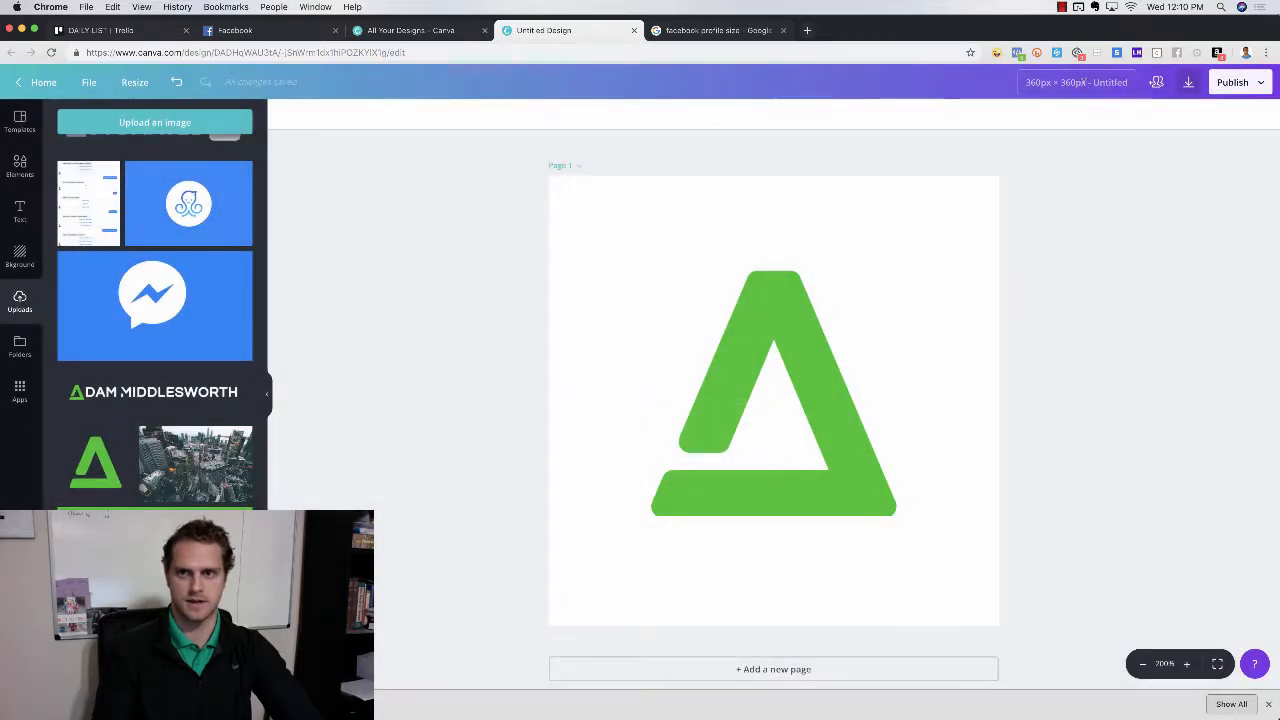
Step: Rename the design as "fb profile pic"
left_click(1076, 82)
type("fb")
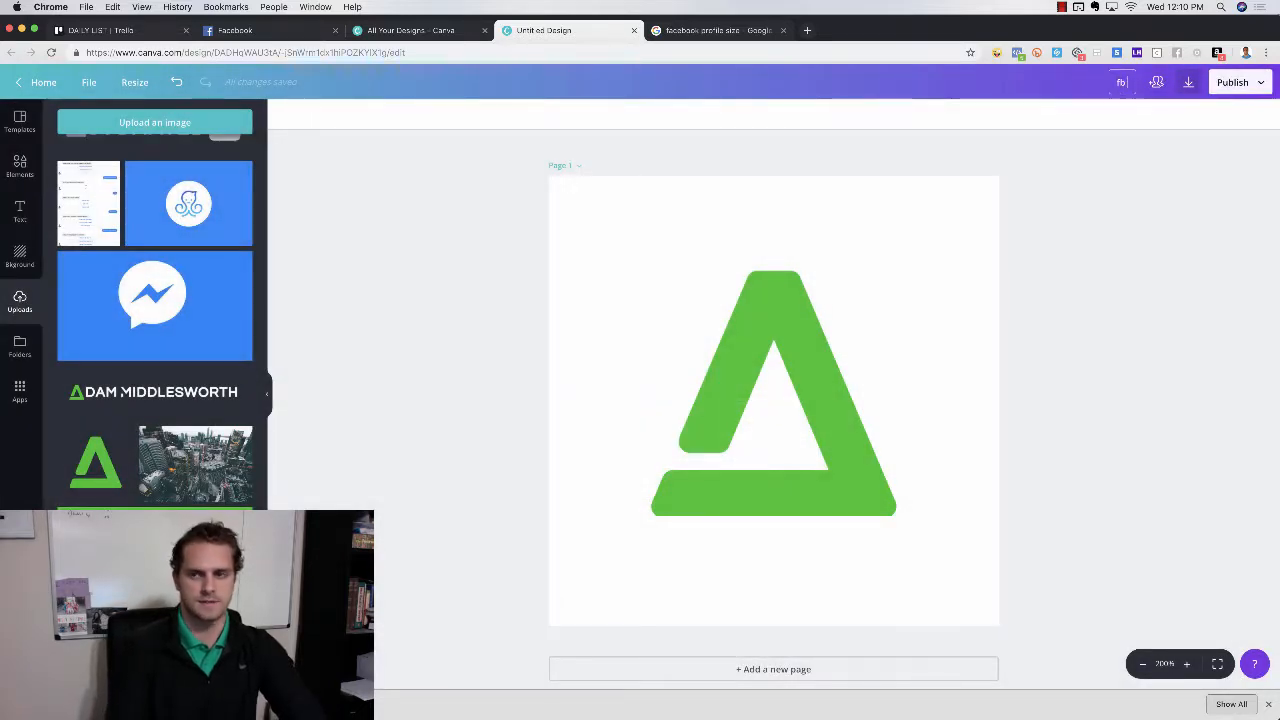
type(" porfile pic")
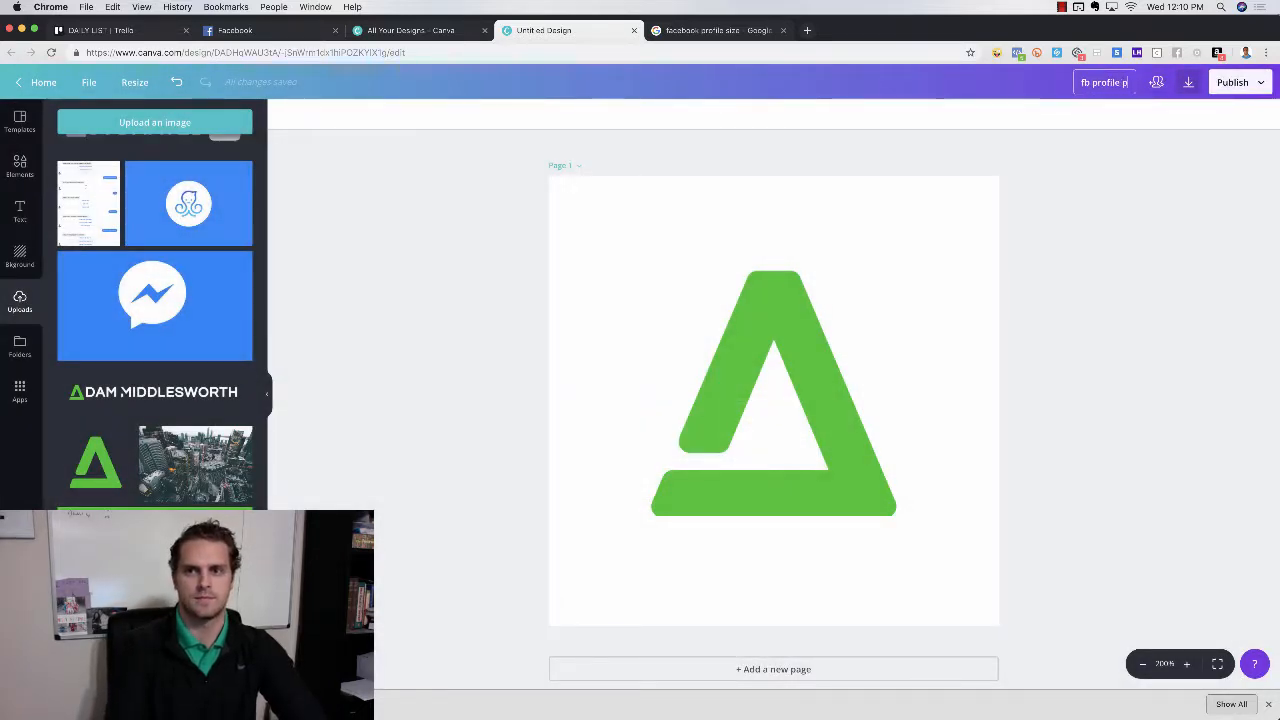
left_click(1186, 200)
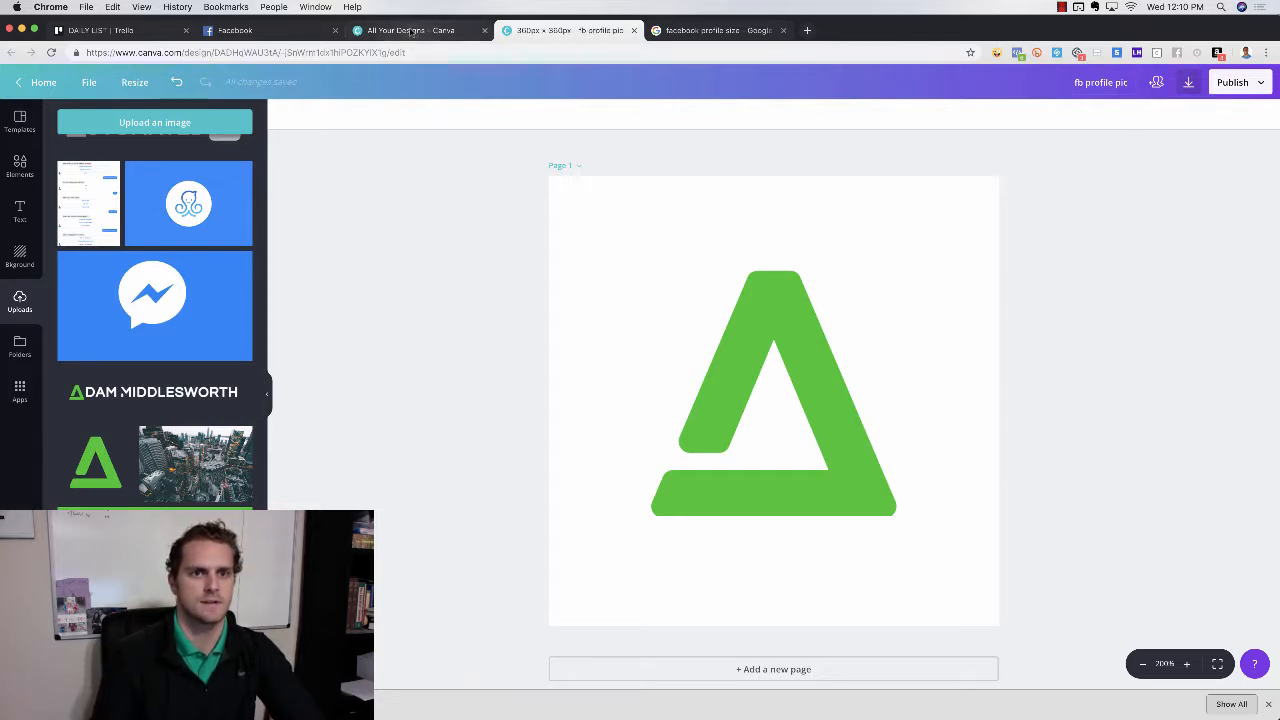
Step: Switch to Facebook and upload "Untitled design (1).png" from the Downloads folder as the page's profile picture
left_click(273, 33)
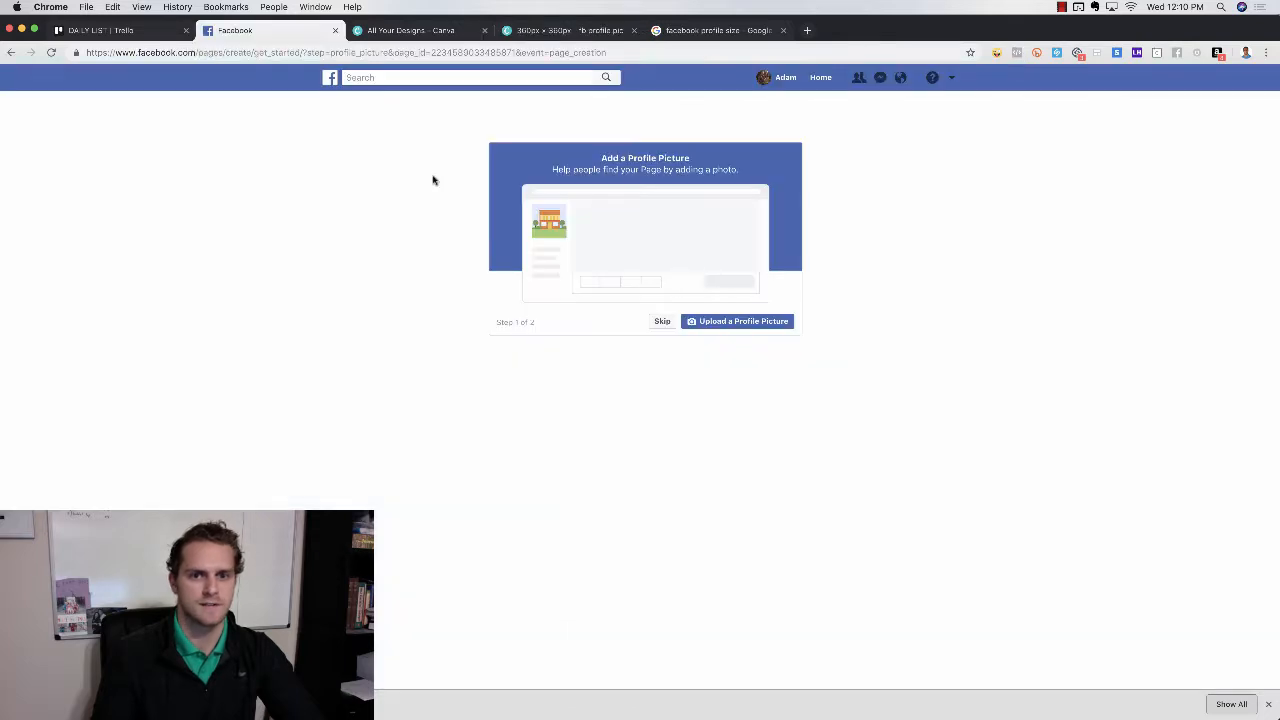
left_click(728, 327)
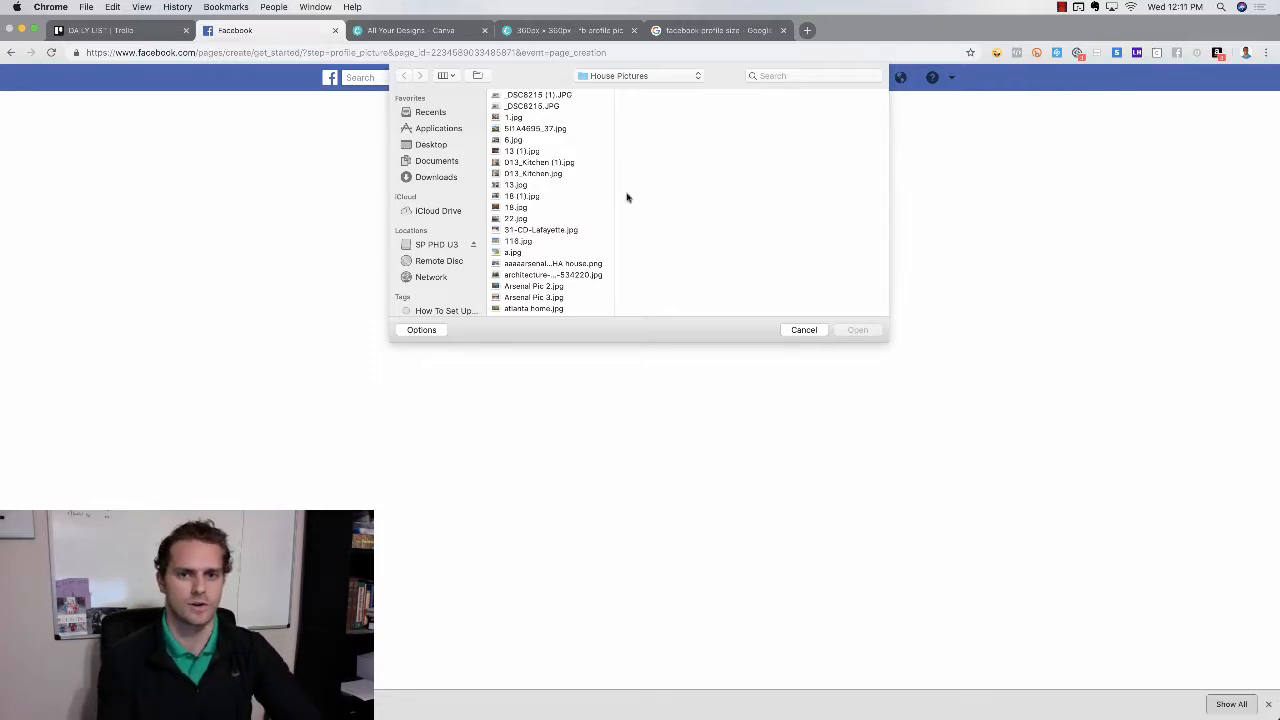
left_click(446, 179)
key("ctrl+Up")
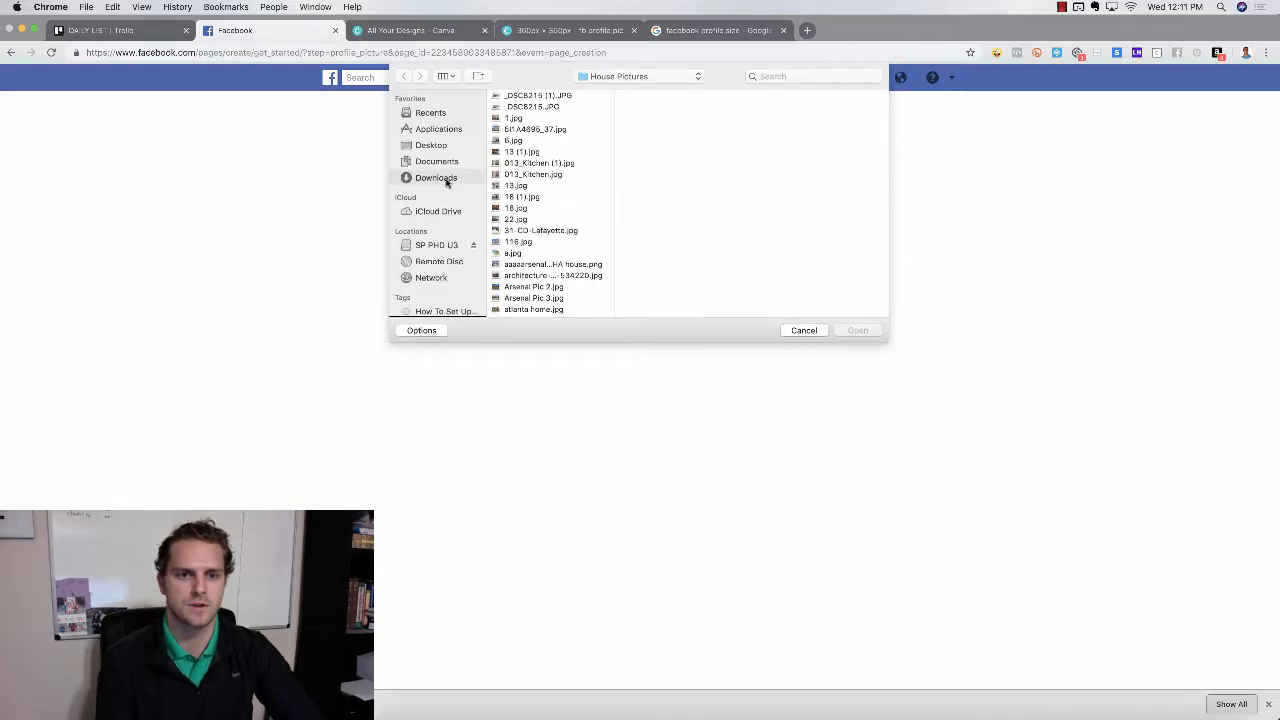
left_click(491, 190)
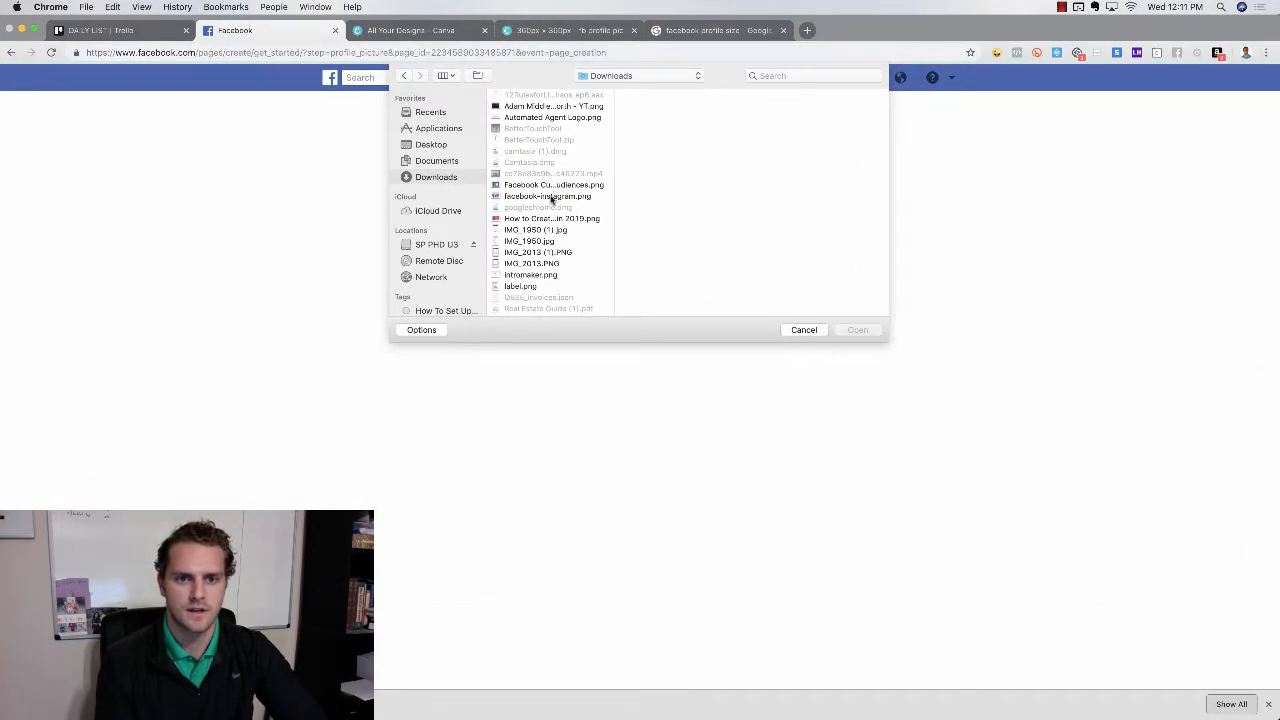
scroll(551, 205, "down", 5)
scroll(543, 206, "up", 5)
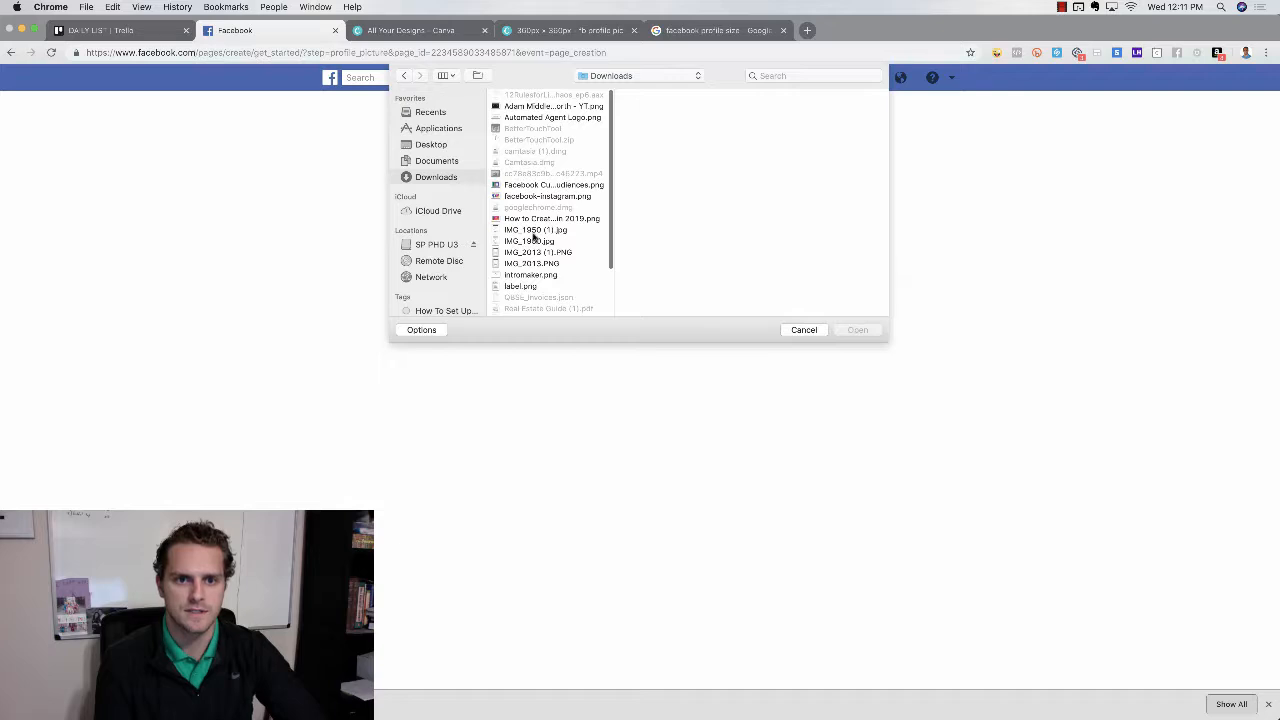
scroll(548, 228, "down", 3)
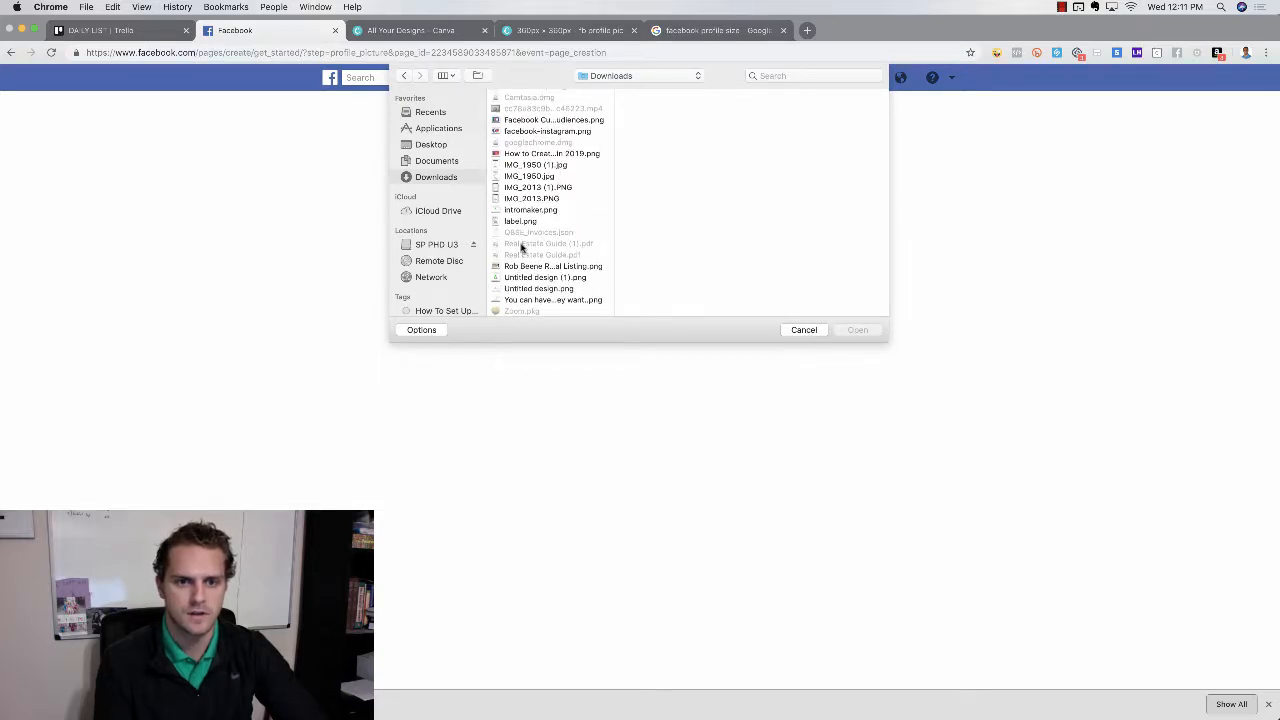
left_click(560, 278)
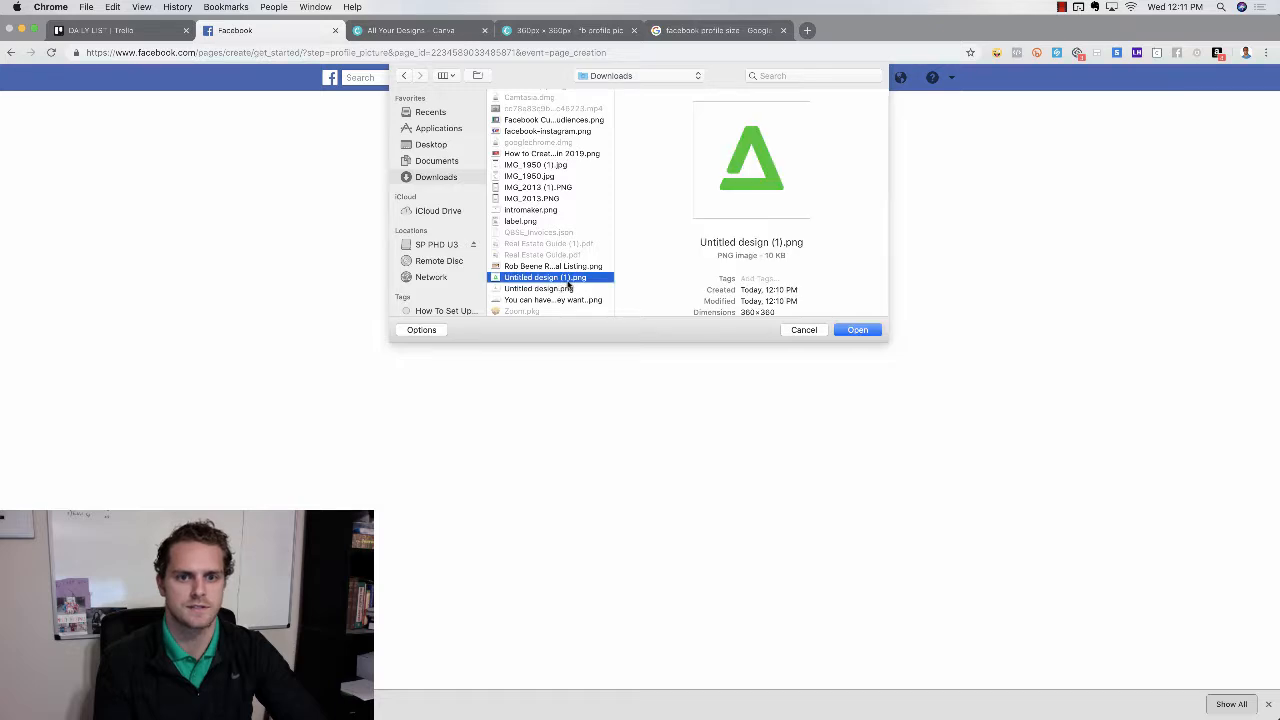
left_click(868, 328)
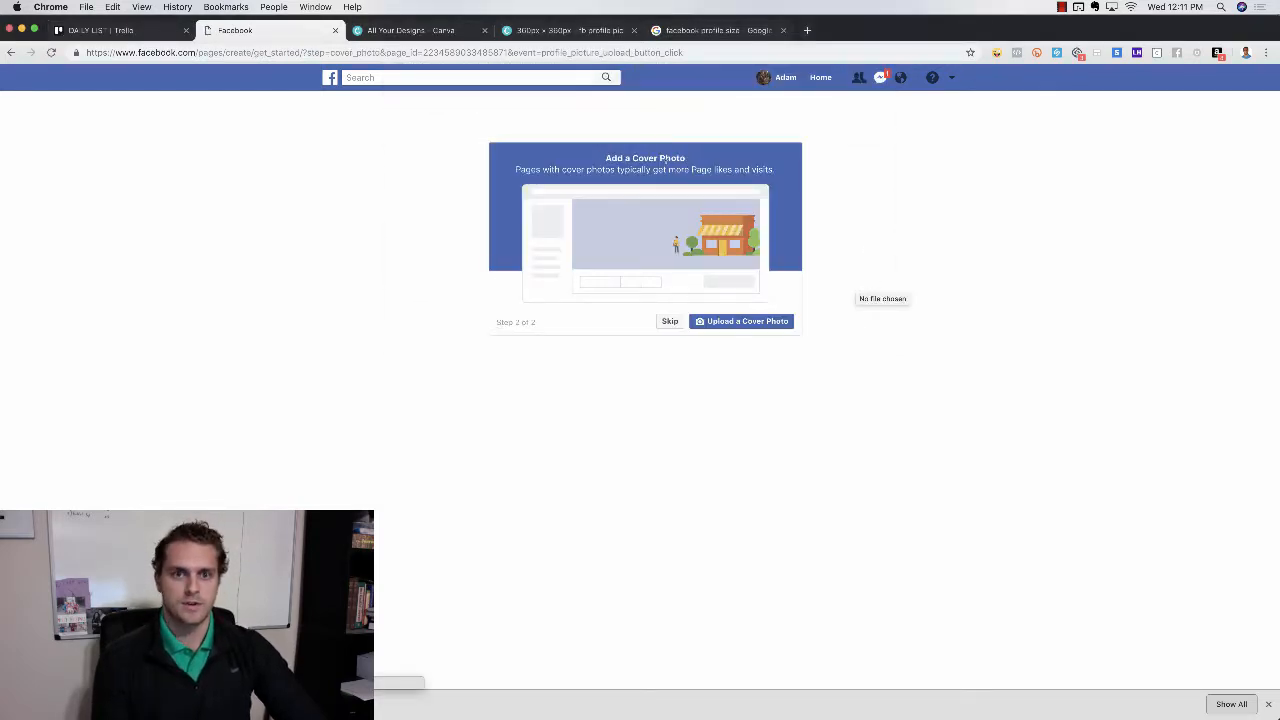
Step: Return to Canva's design types and create a new Facebook Cover design
left_click(434, 34)
left_click(638, 158)
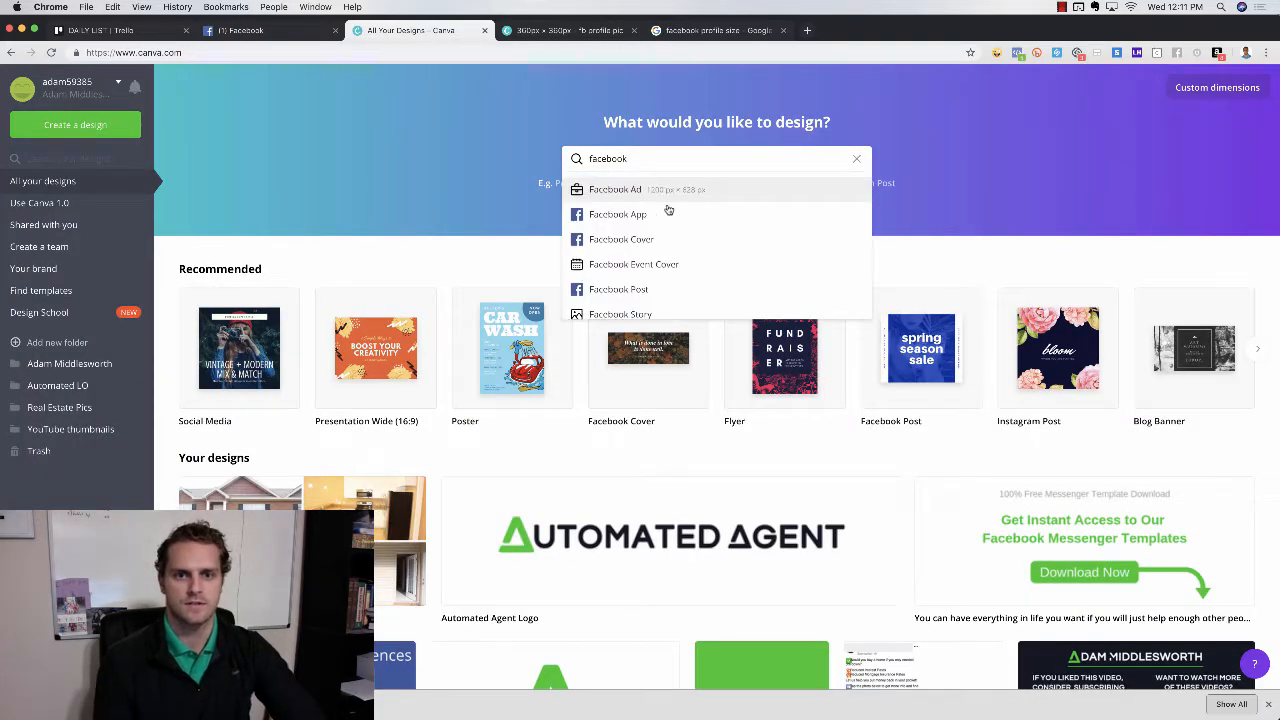
left_click(636, 242)
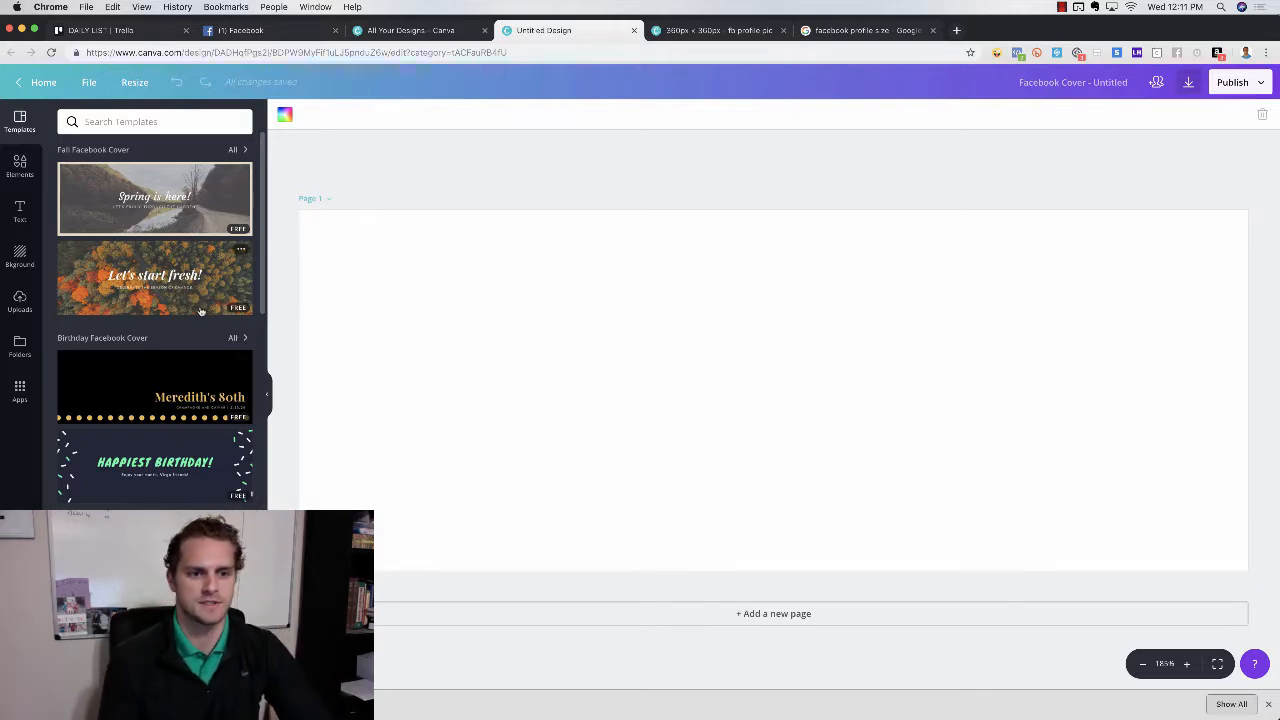
Step: Search the Facebook cover templates for "real estate"
scroll(192, 308, "down", 2)
scroll(192, 308, "up", 2)
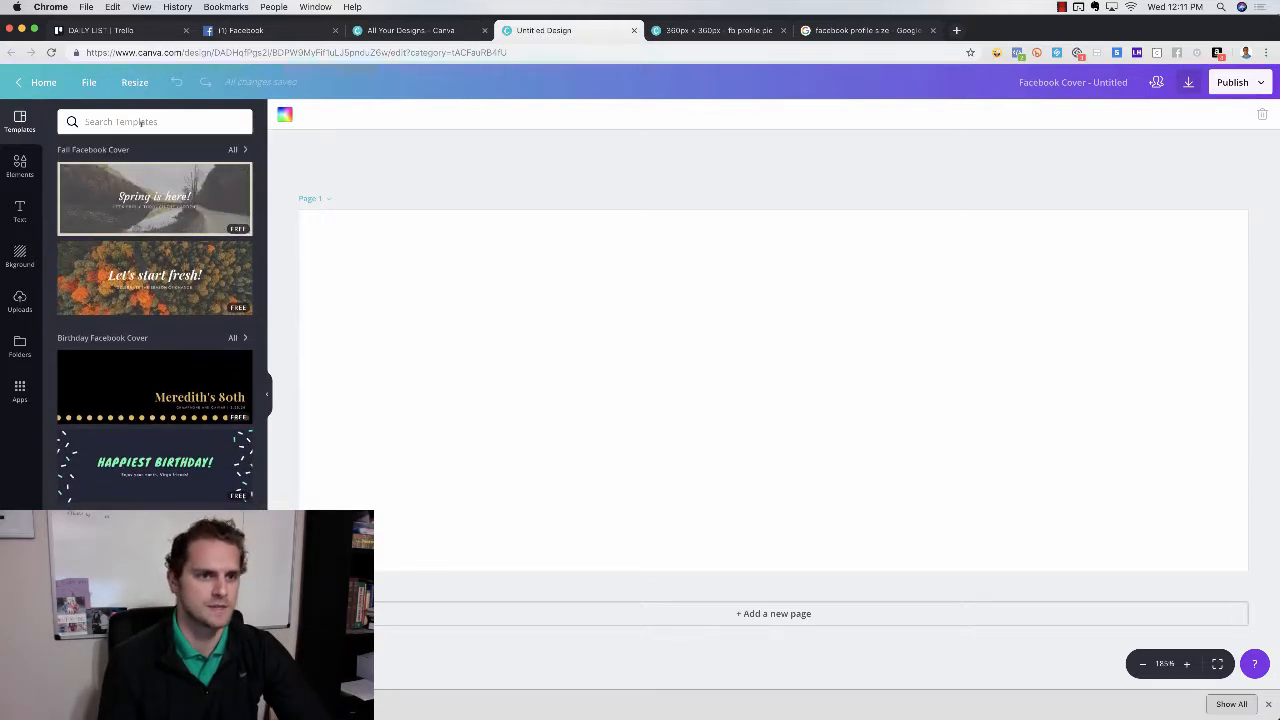
type("real estate")
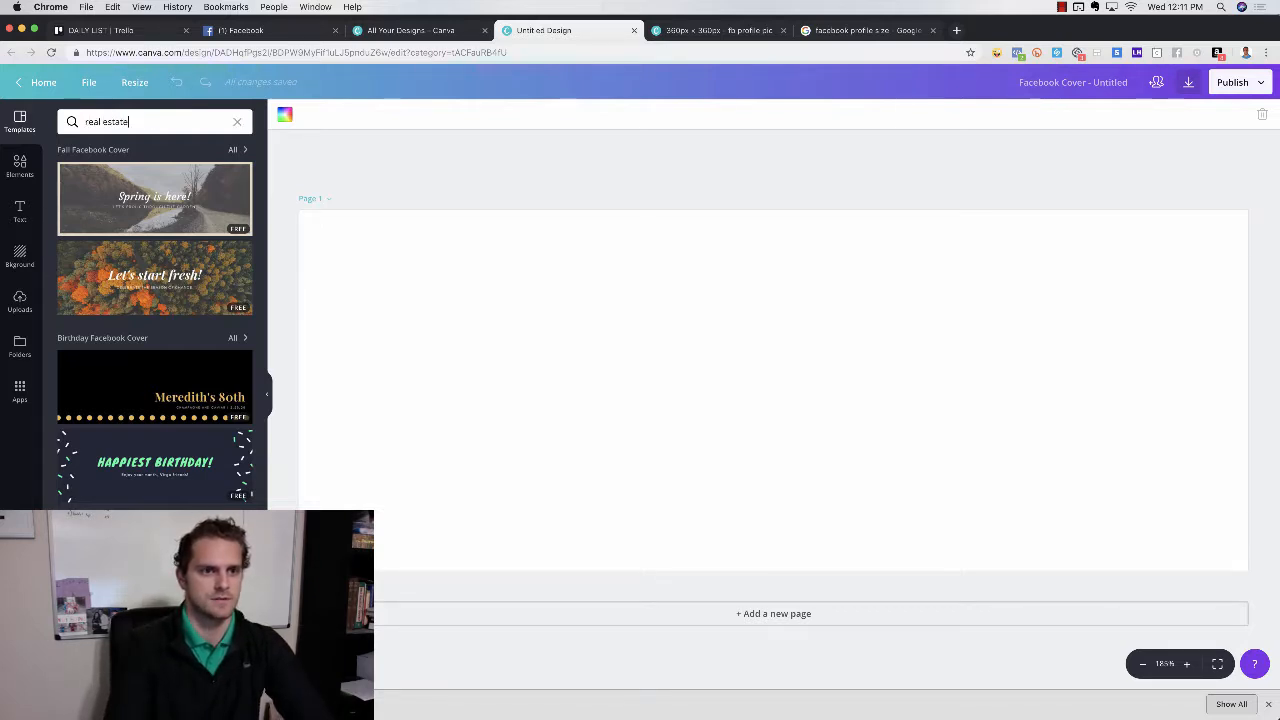
key("Return")
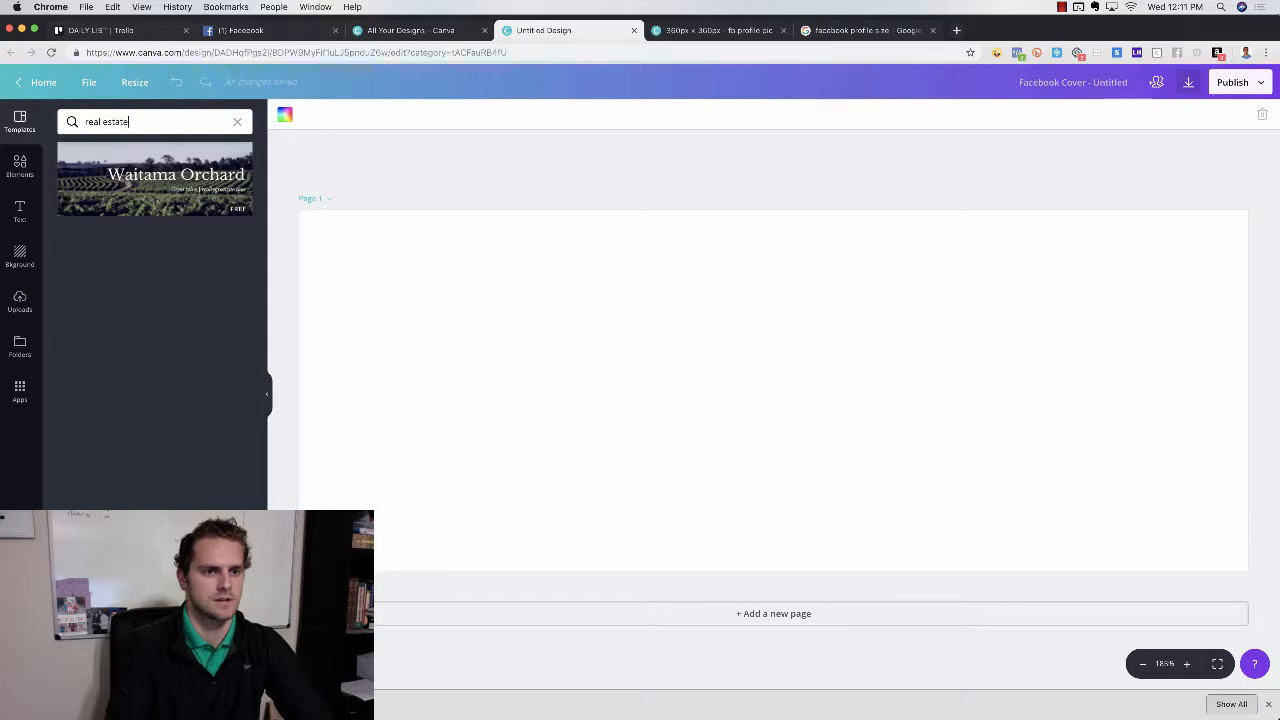
Step: Search the cover templates for "fitness" instead and look through the suggested designs
left_click_drag(137, 121, 66, 125)
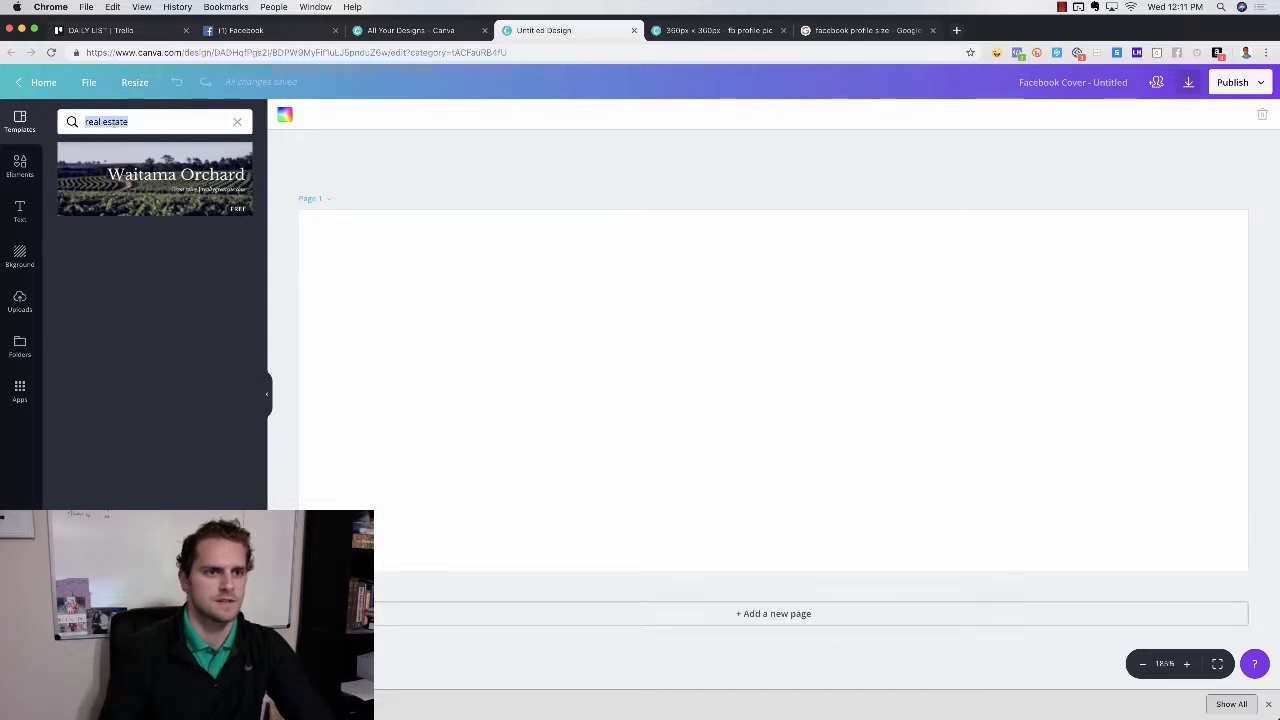
type("fitness")
key("Return")
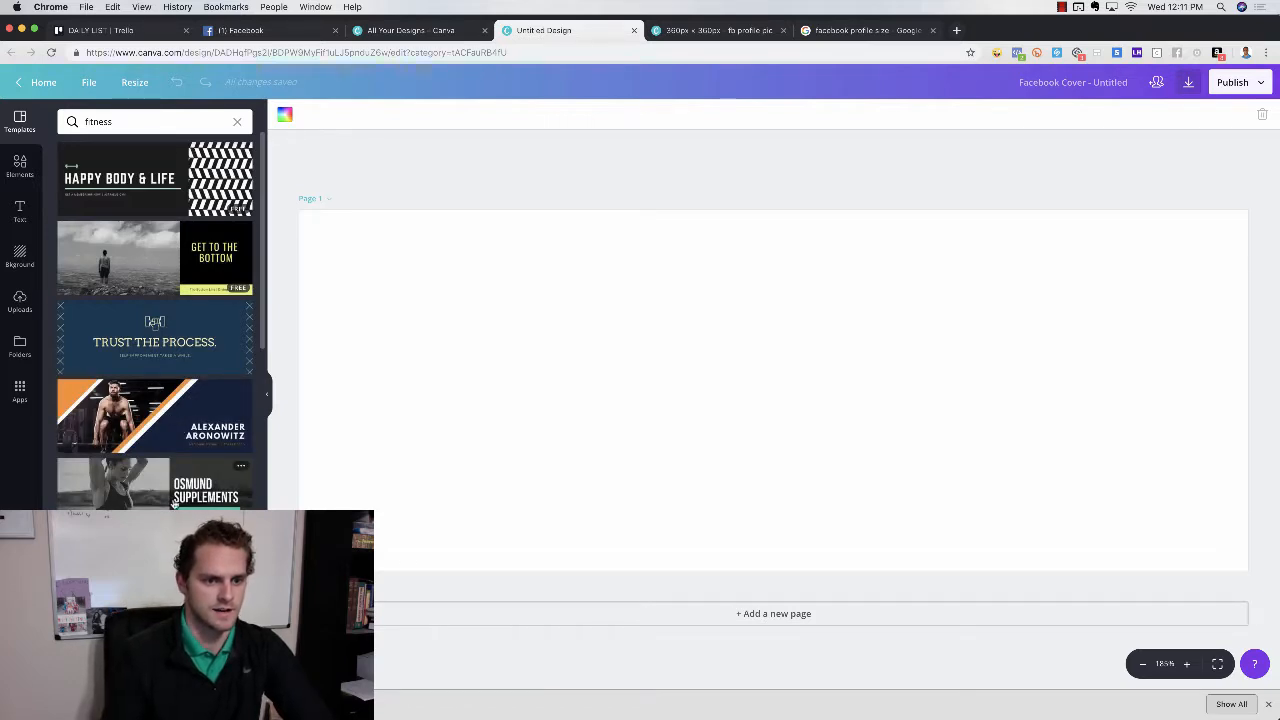
scroll(171, 487, "down", 3)
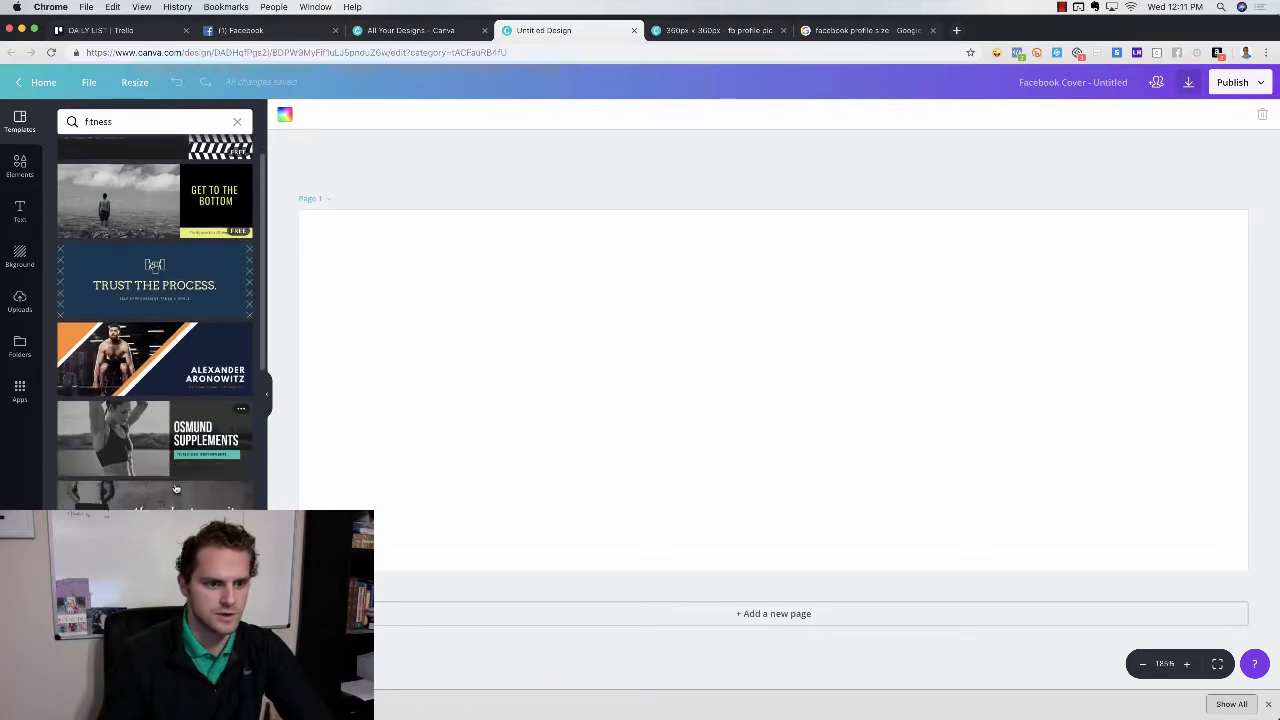
scroll(178, 459, "down", 1)
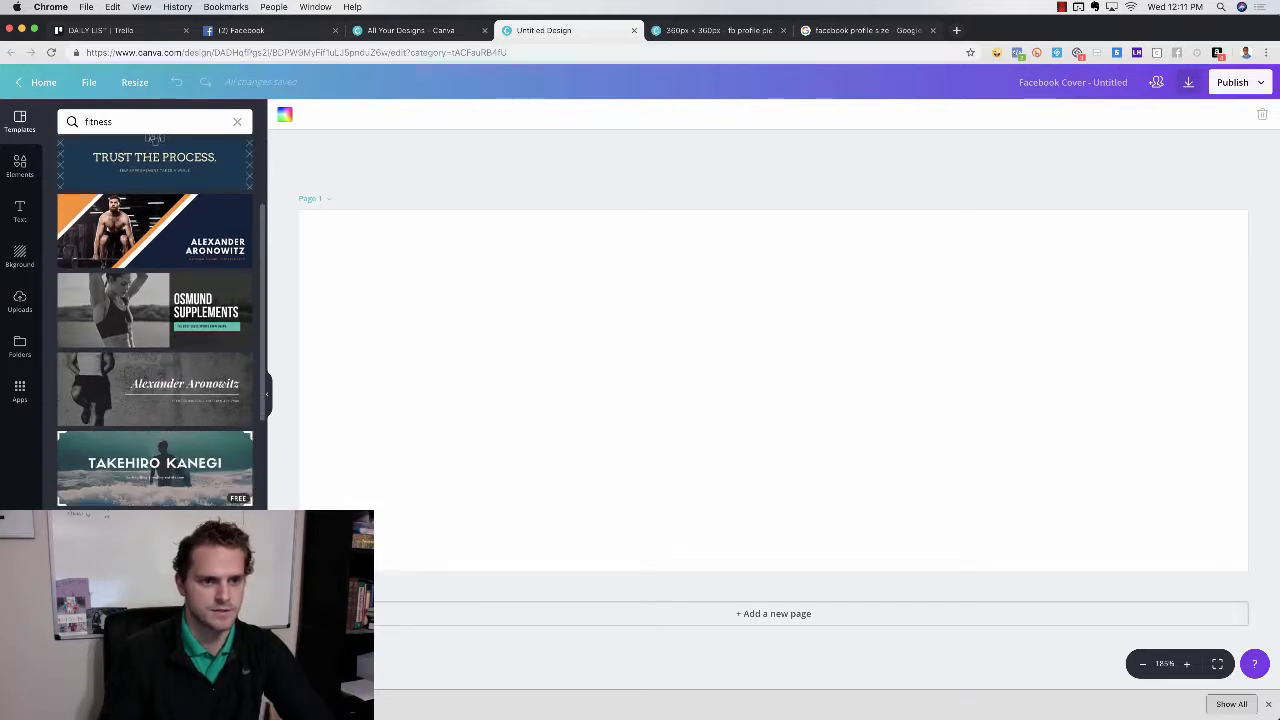
scroll(155, 320, "up", 4)
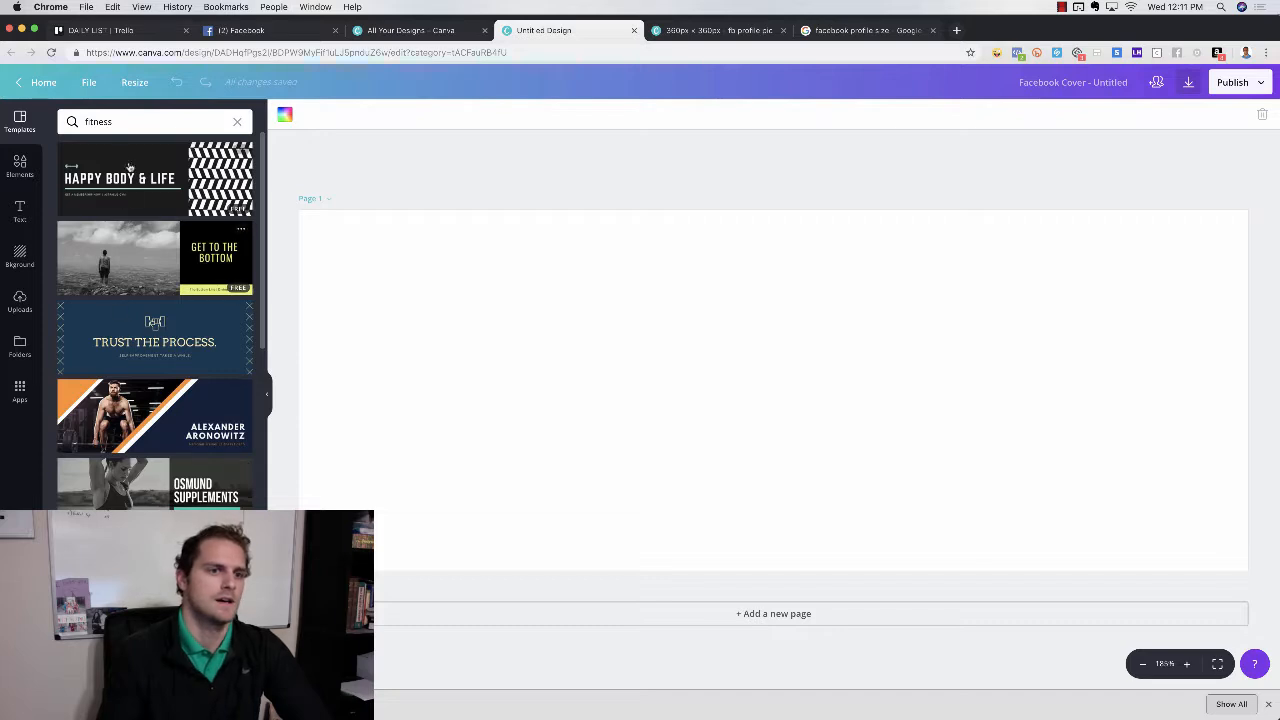
Step: Clear the template search term and browse further down the listed cover templates
double_click(126, 121)
key("BackSpace")
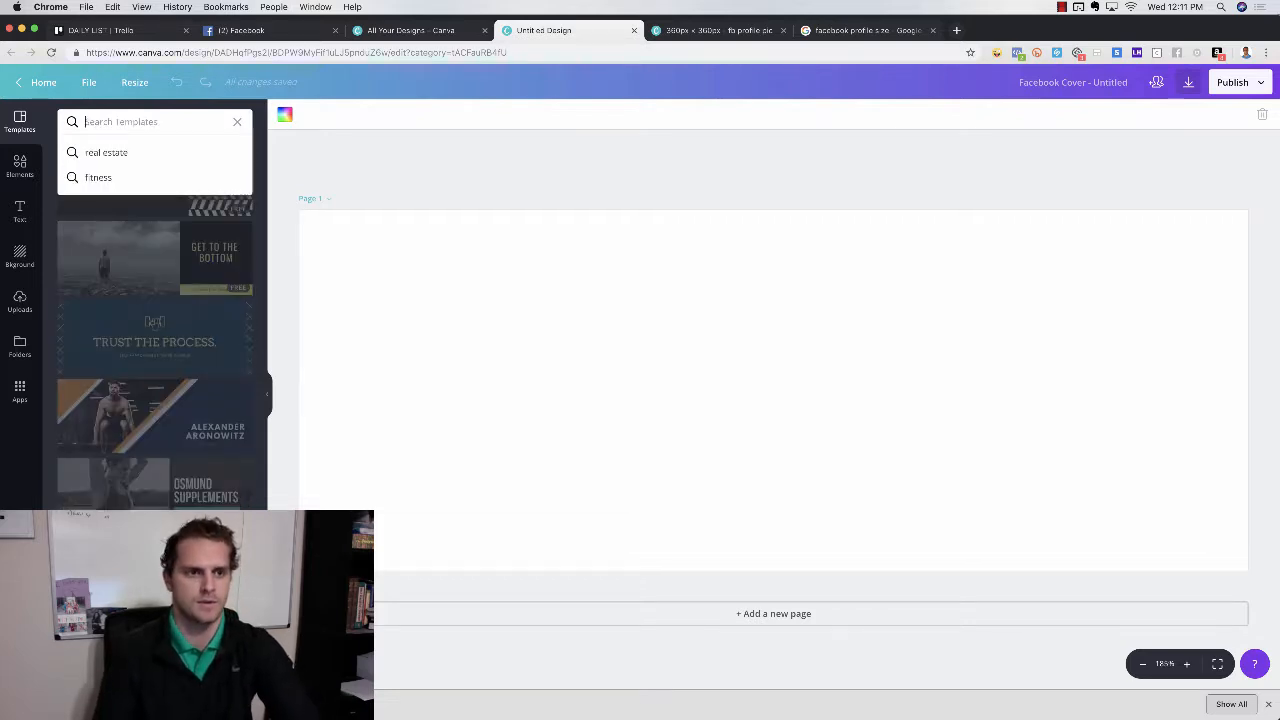
left_click(58, 132)
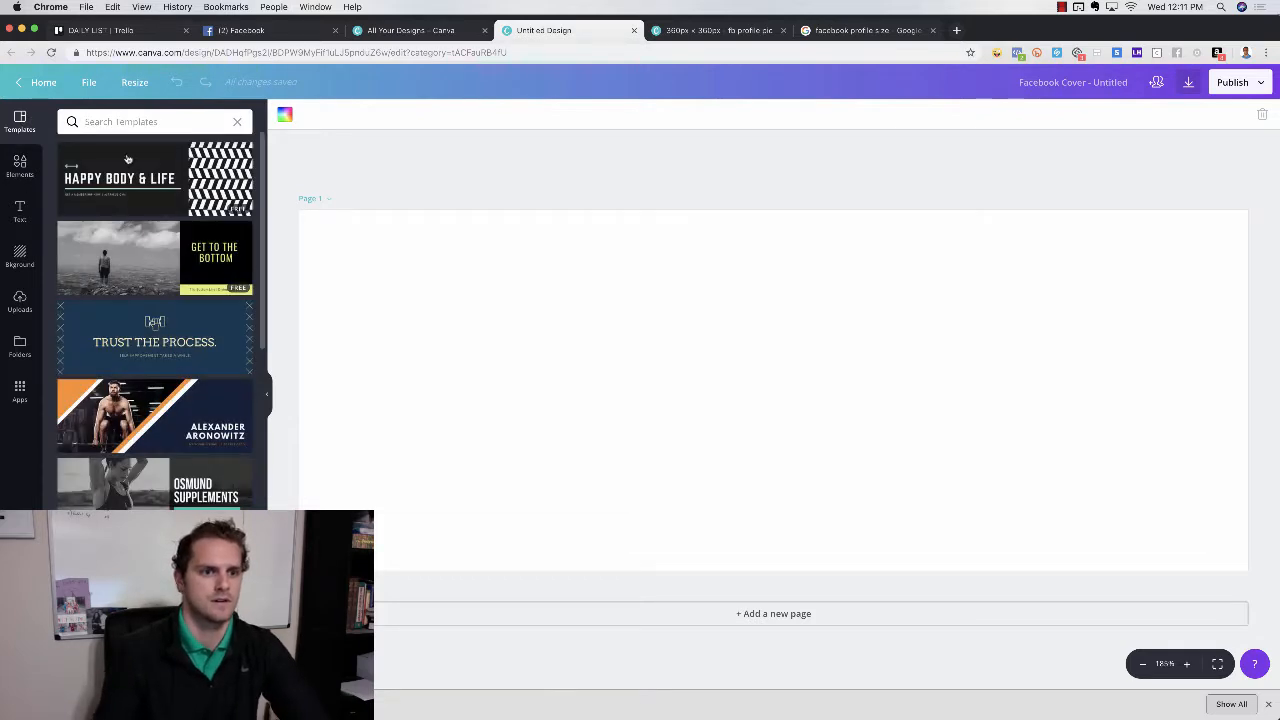
scroll(140, 340, "down", 8)
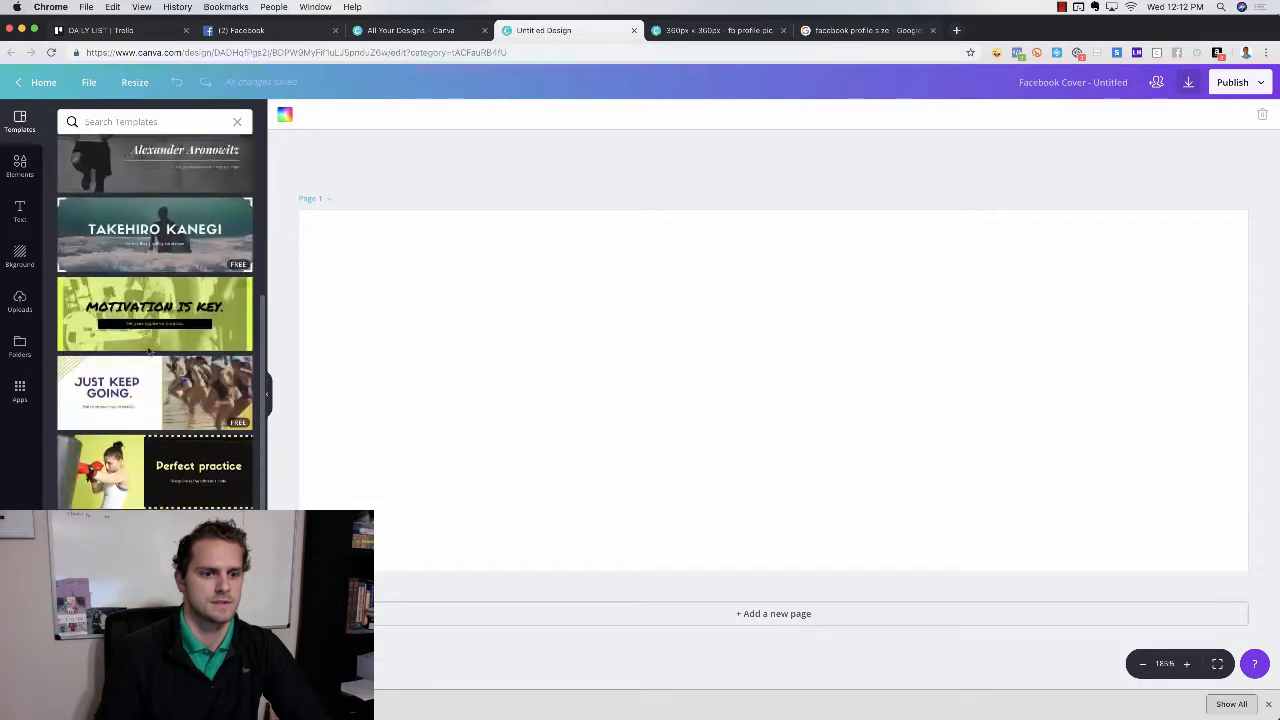
Step: Search the cover templates for "marketing" and apply the "Content Strategy 101" template to the blank cover
scroll(152, 357, "up", 8)
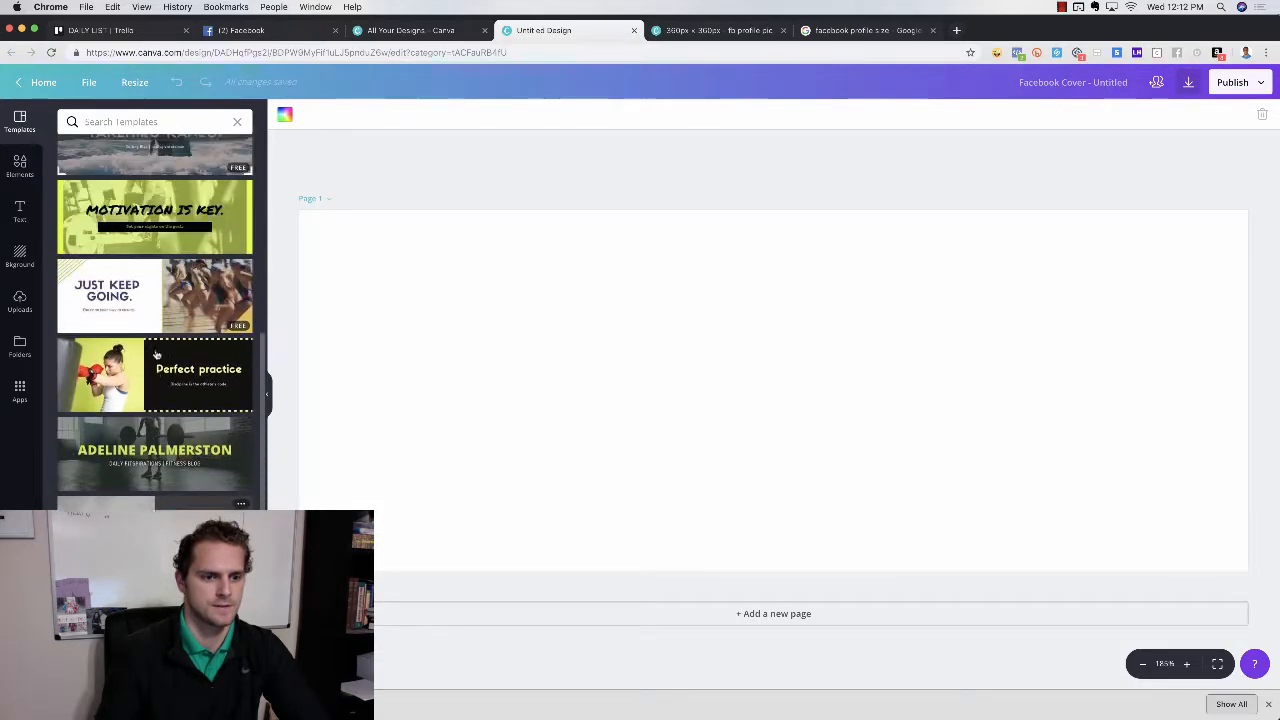
left_click(140, 121)
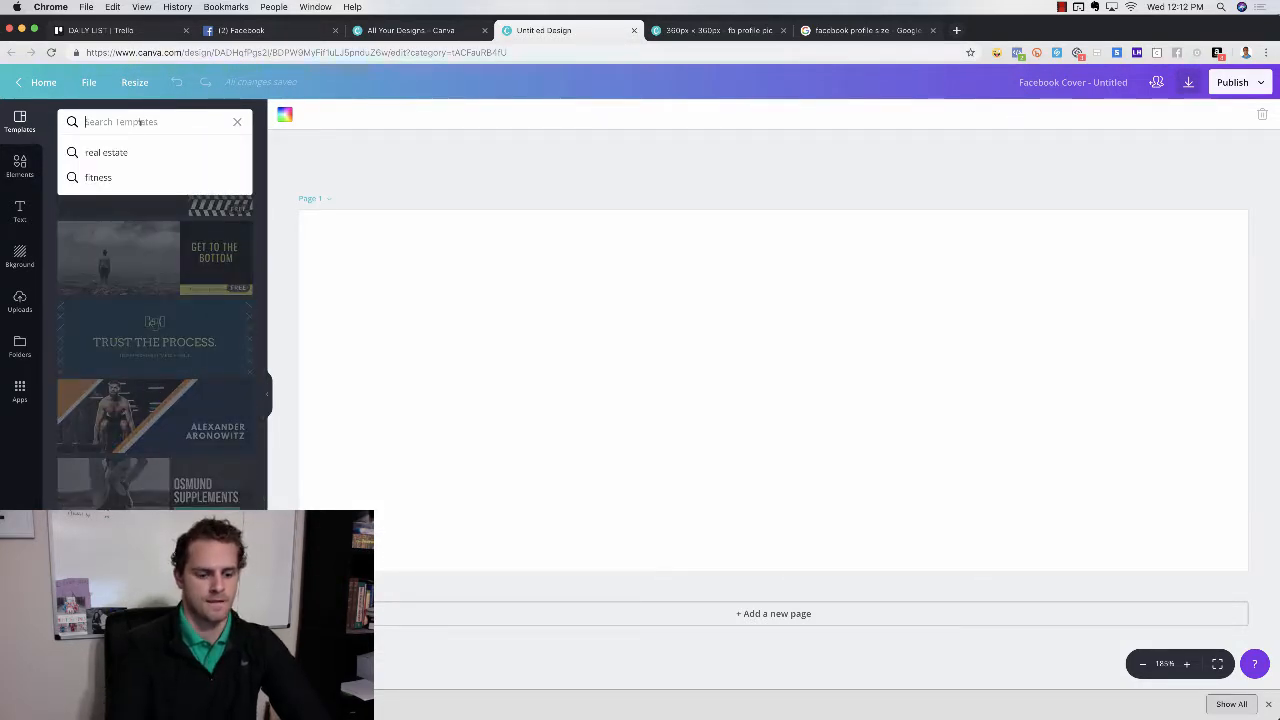
type("marketing")
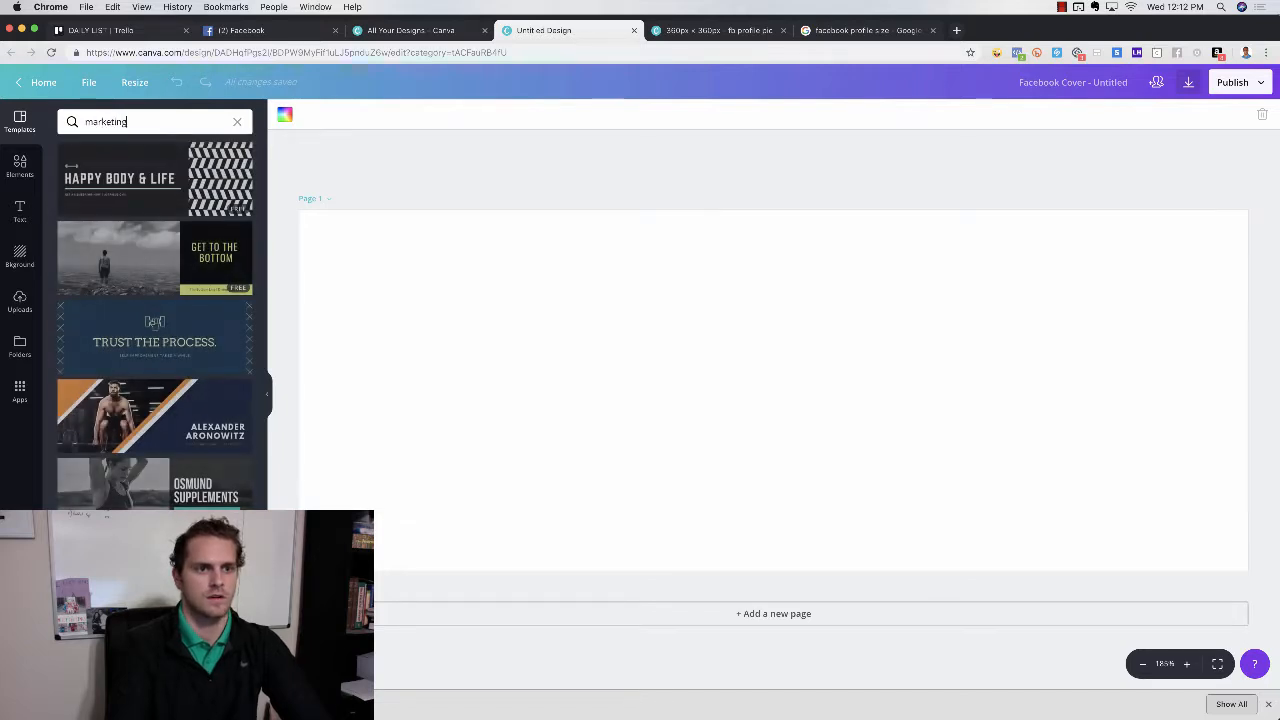
key("Return")
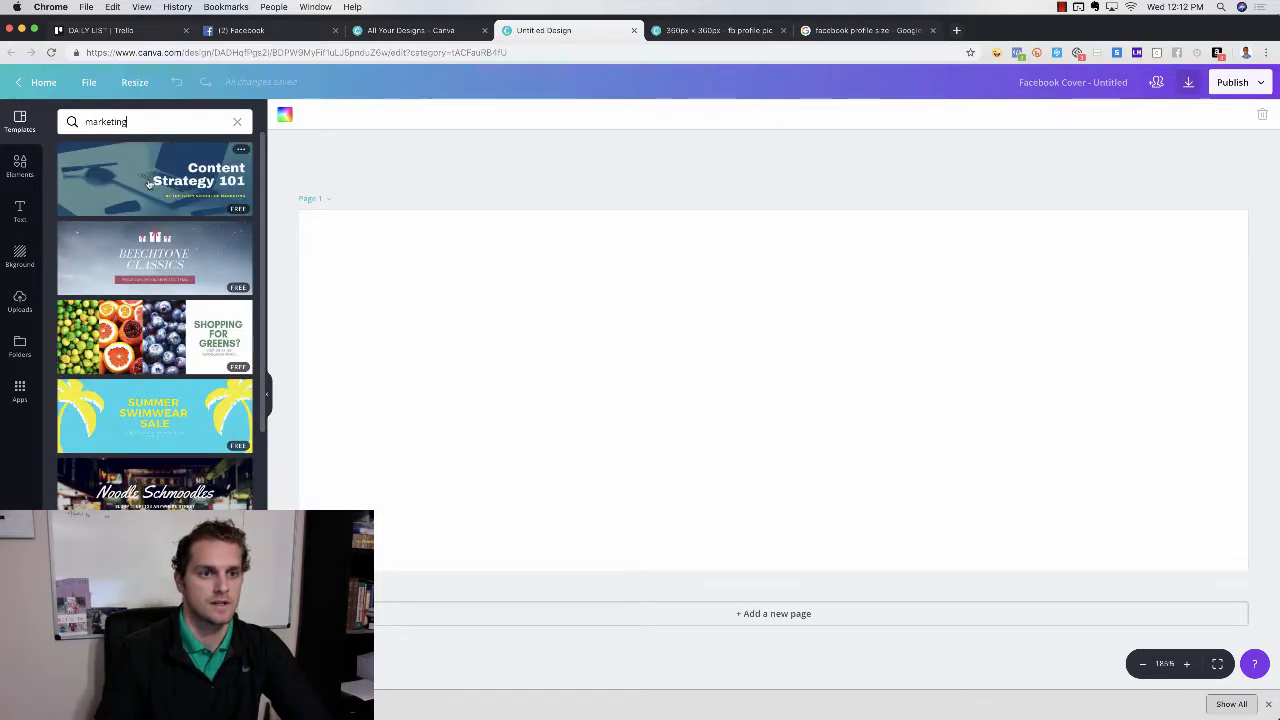
left_click(158, 182)
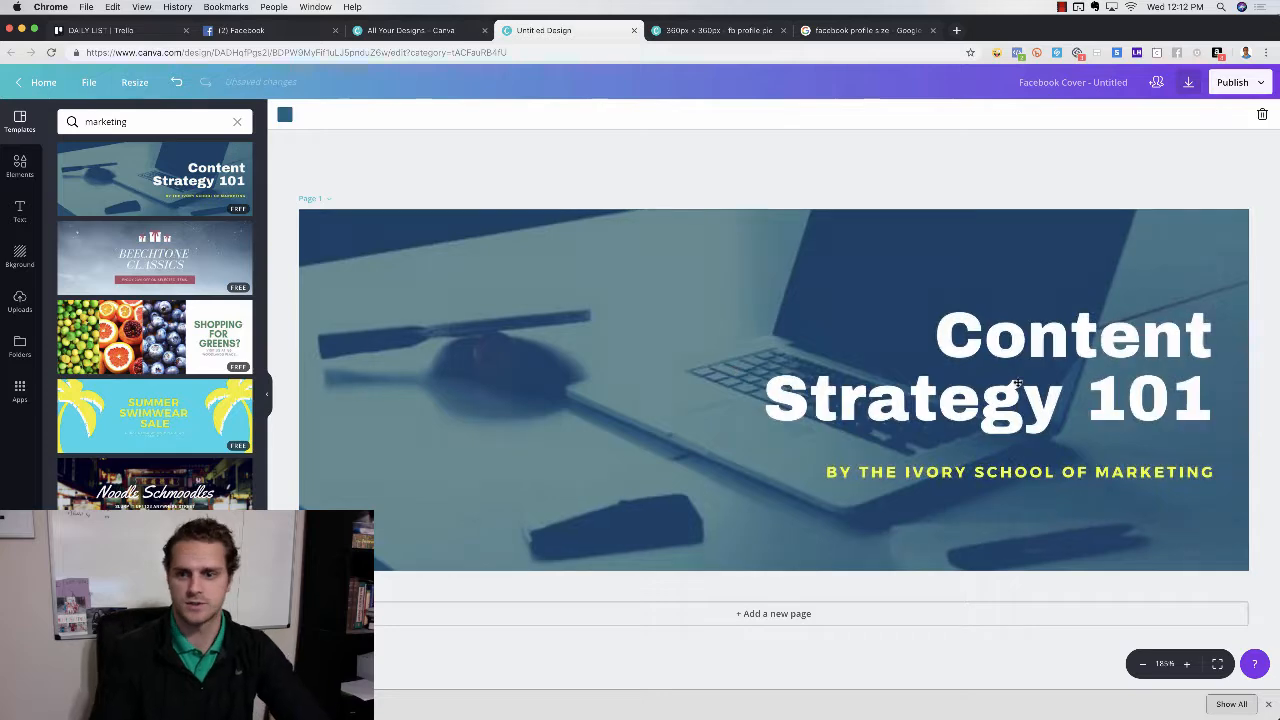
left_click(1028, 467)
left_click(1029, 470)
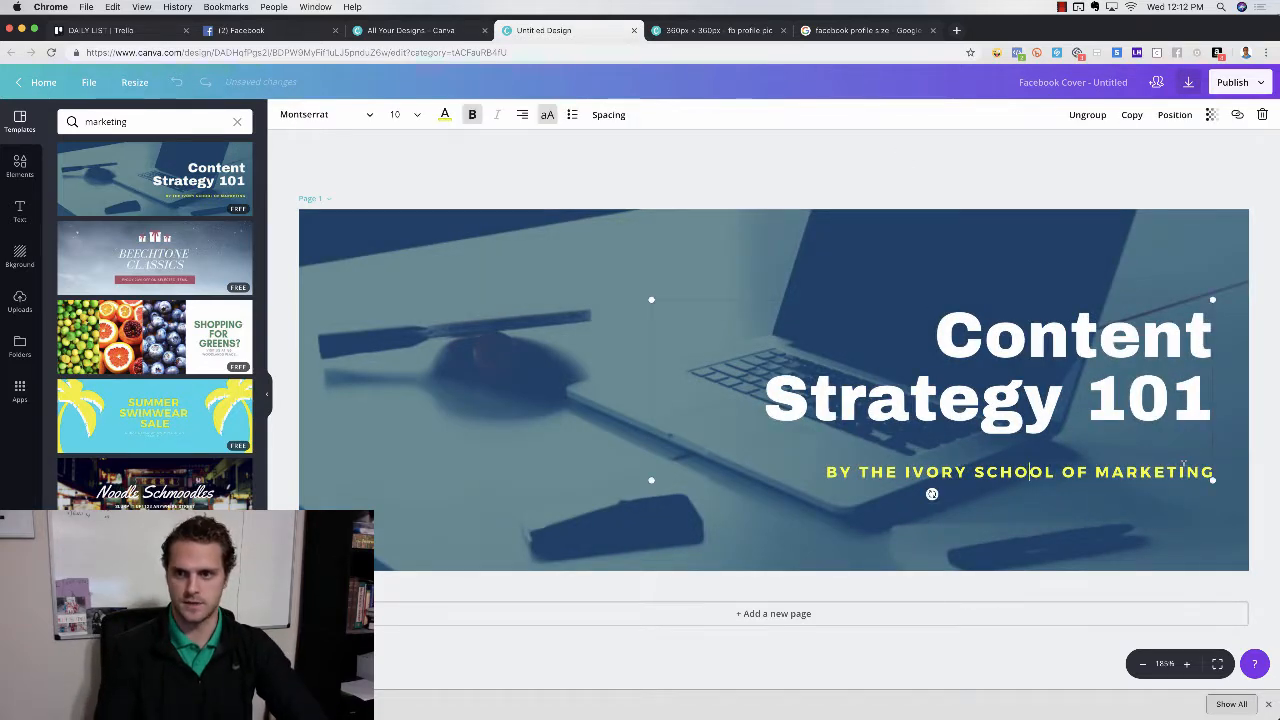
left_click(1262, 114)
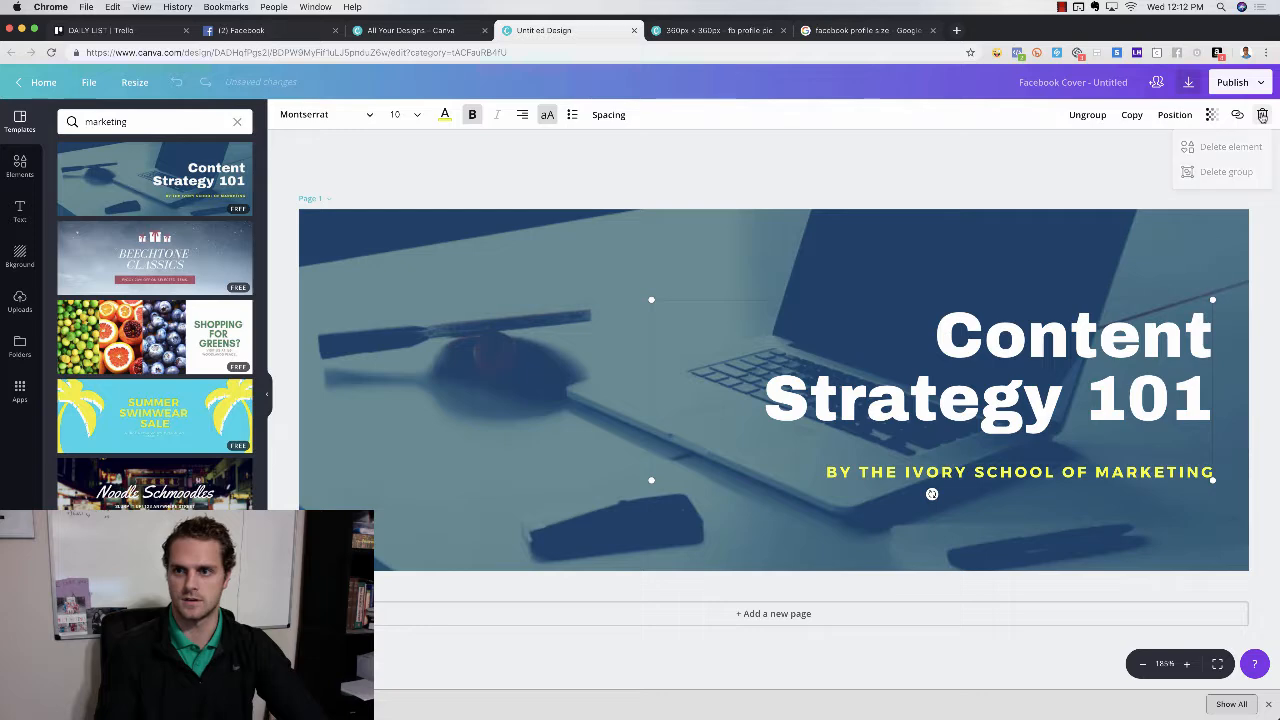
left_click(1253, 357)
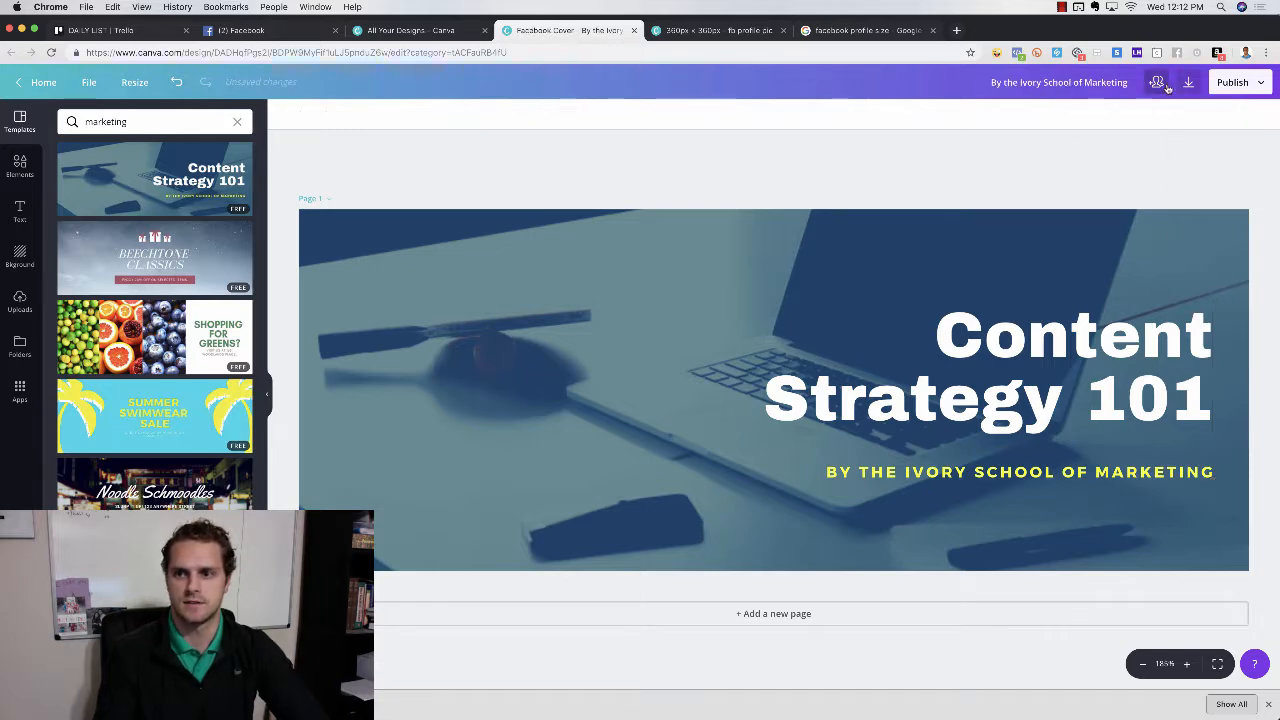
Step: Rename the design to "facebook cover photo" and download it as a PNG
key("ctrl+Up")
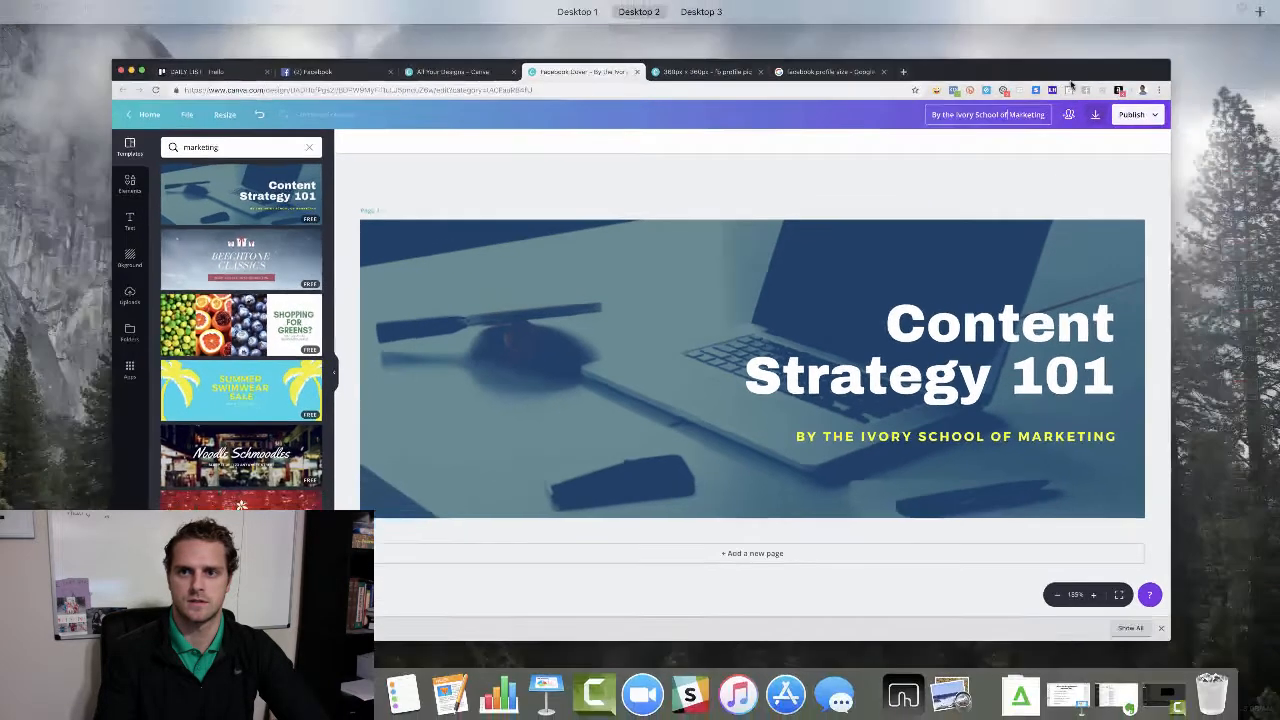
left_click(1036, 113)
triple_click(1043, 82)
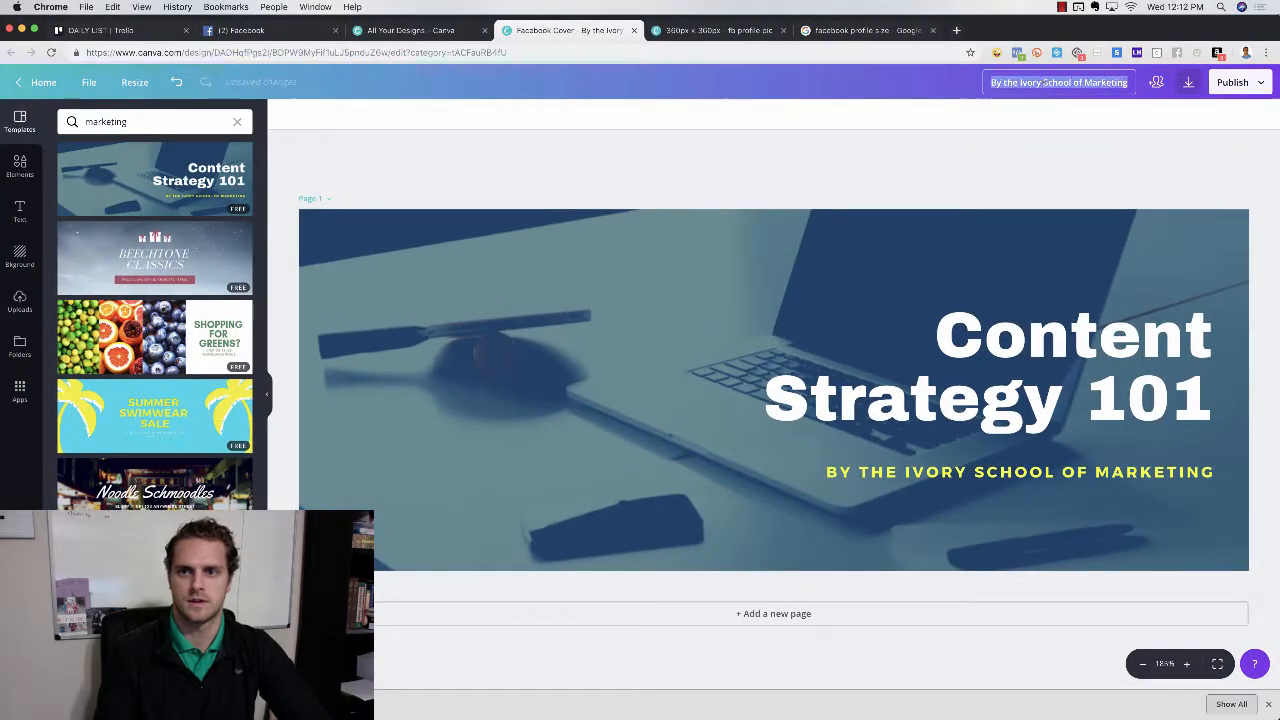
type("facebo")
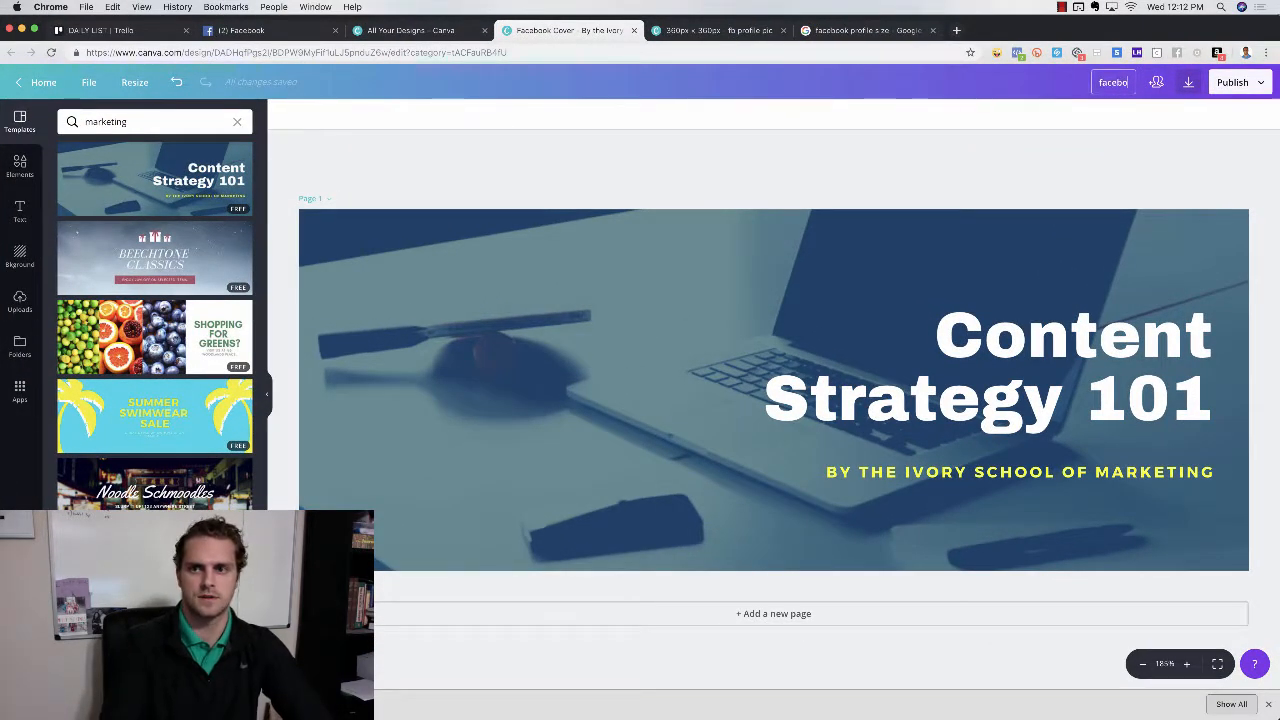
type("ok cover photo")
key("Return")
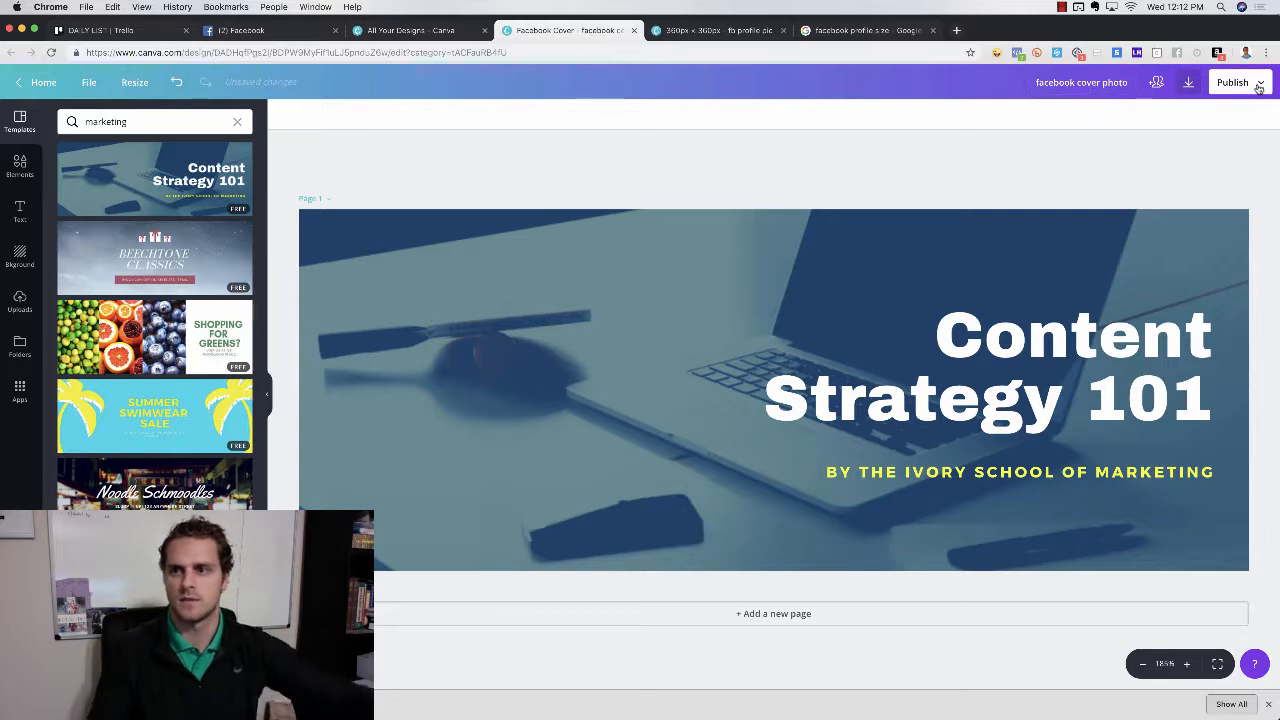
left_click(1188, 82)
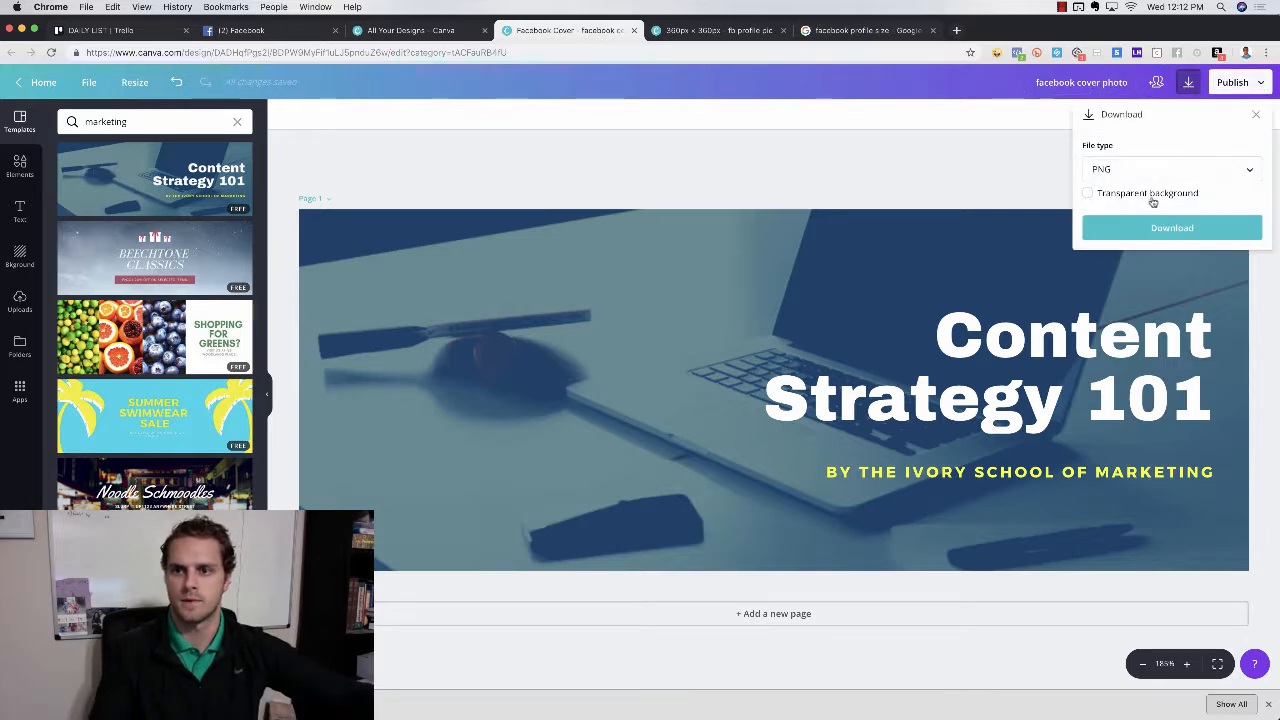
left_click(1164, 226)
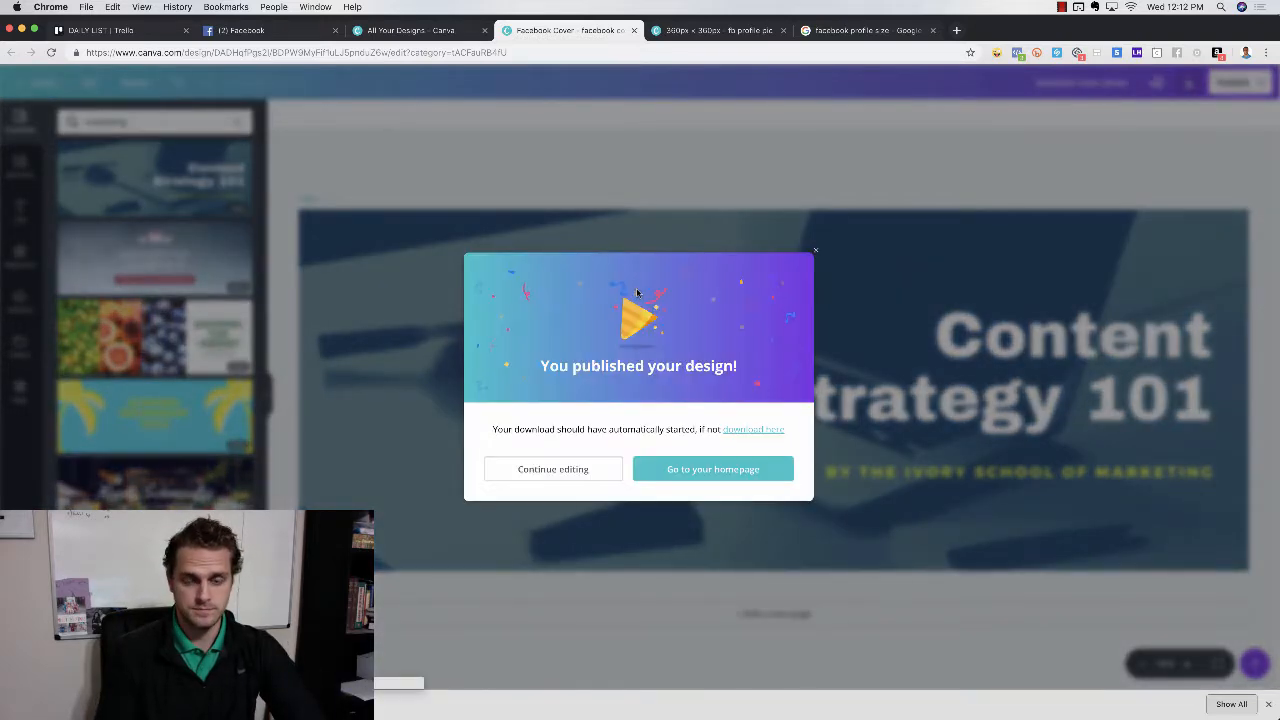
Step: Switch to the Facebook page setup, try to upload "facebook cover photo.png" as the cover photo, and dismiss the invite-friends tip
left_click(259, 31)
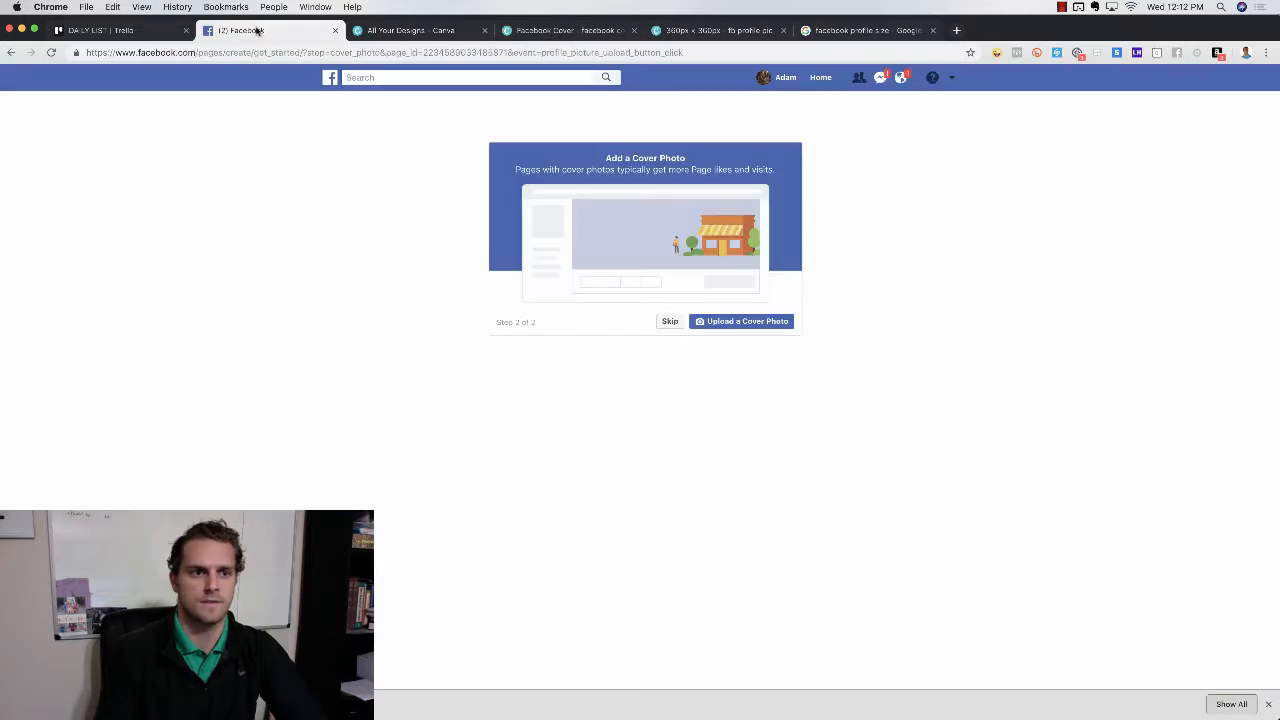
left_click(734, 322)
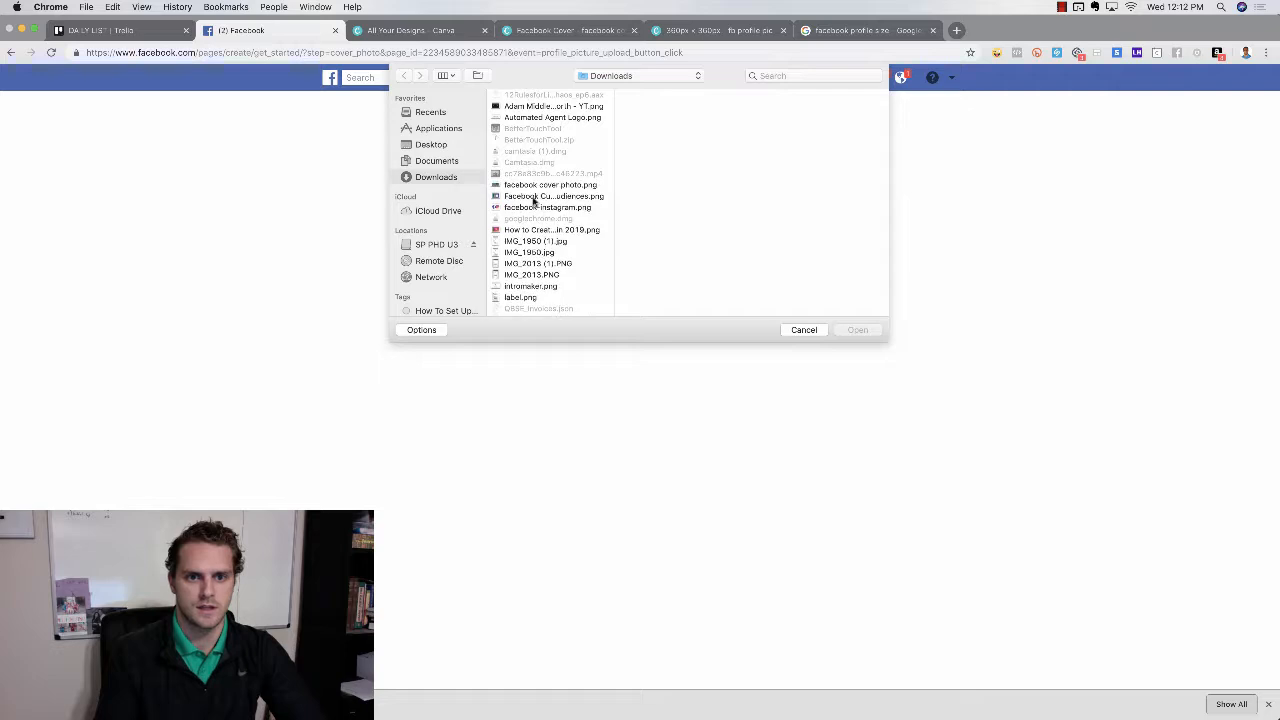
left_click(537, 186)
left_click(858, 330)
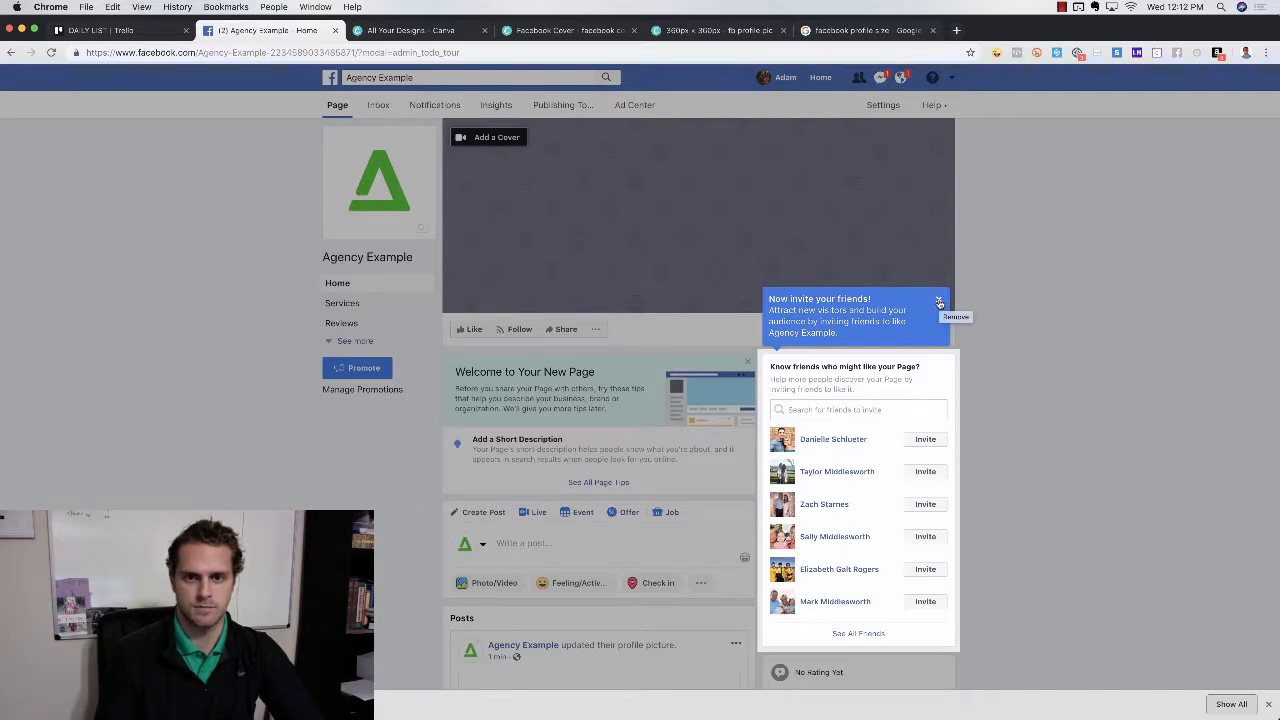
left_click(951, 316)
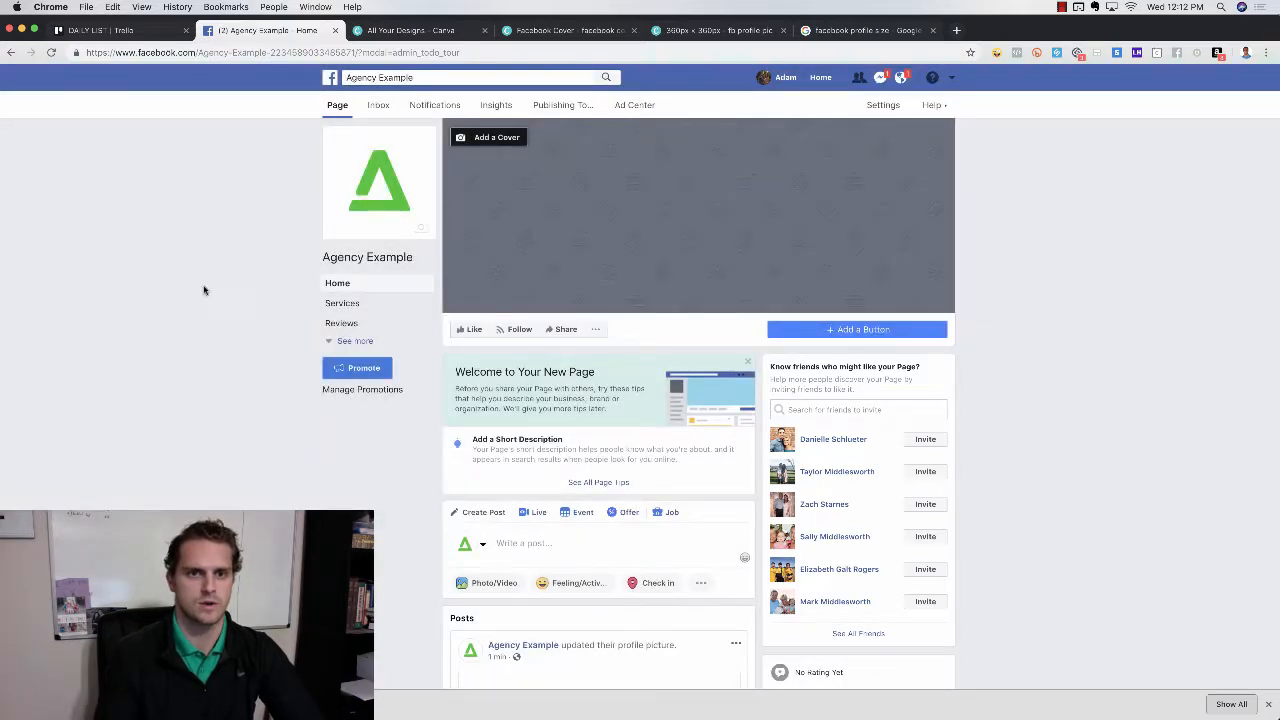
Step: Start a new service named "Facebook Ads Management" in the page's services section, then cancel it without saving
scroll(277, 288, "down", 1)
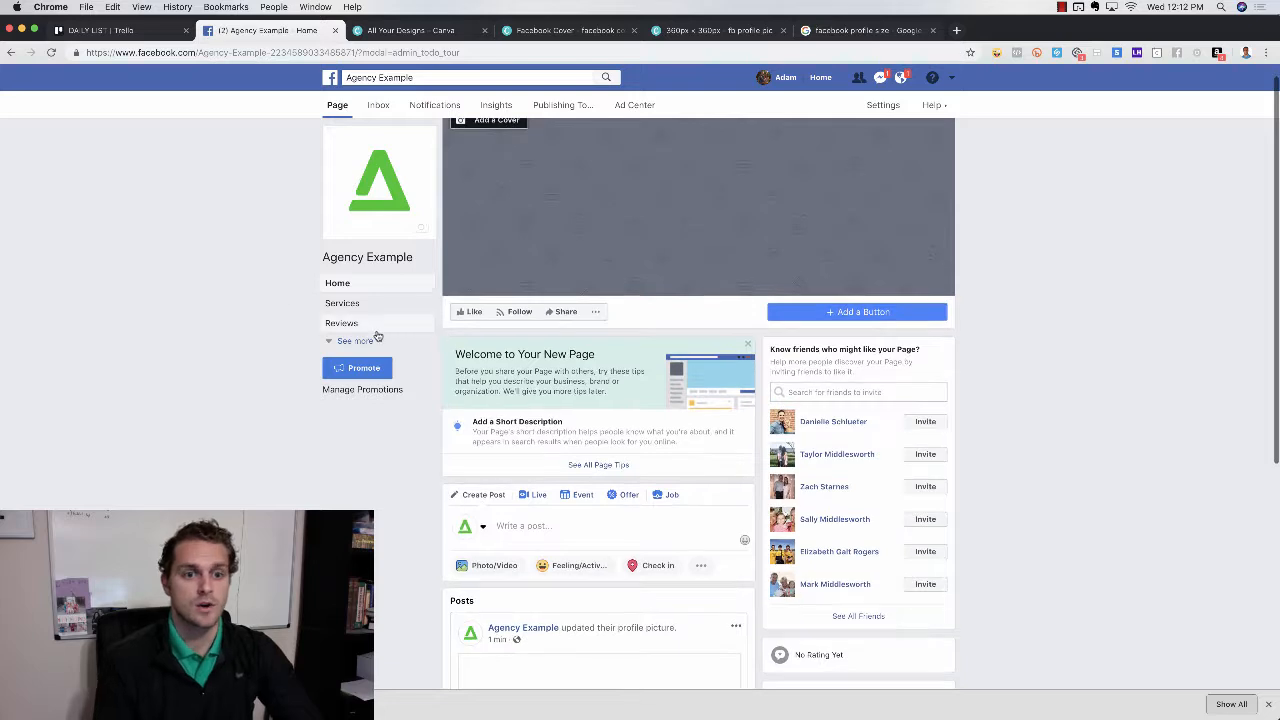
left_click(346, 305)
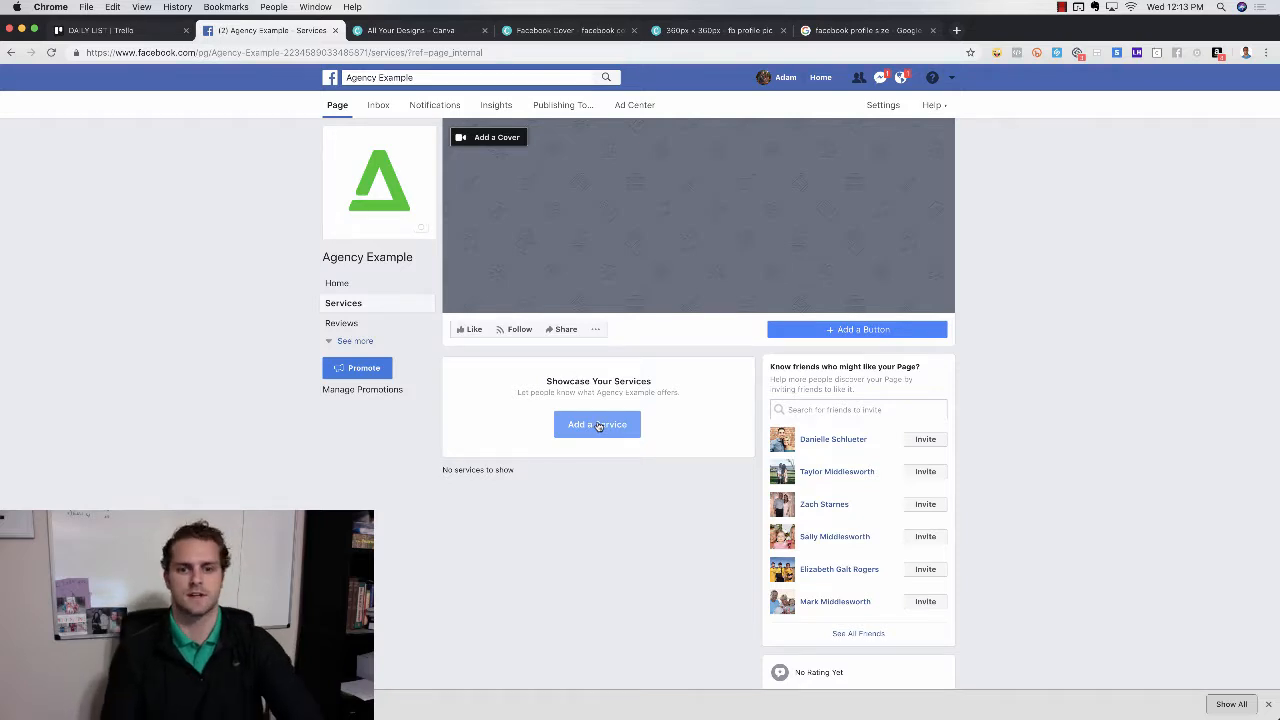
left_click(596, 425)
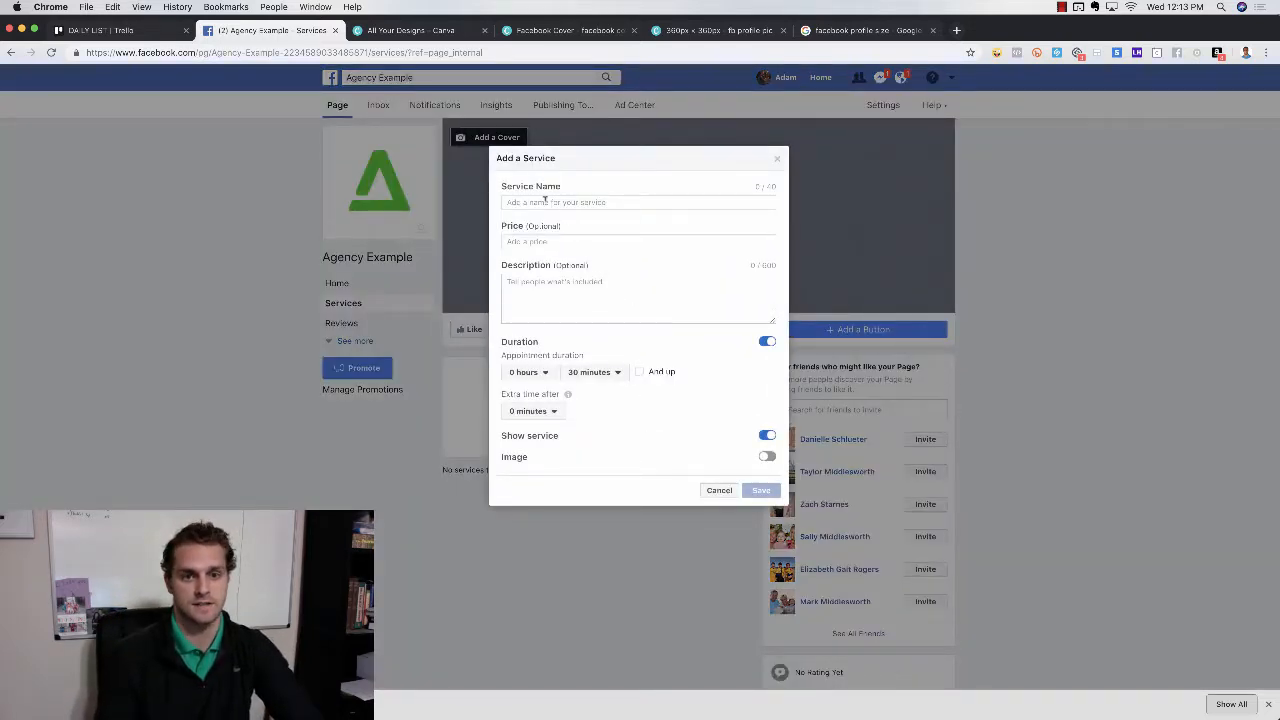
left_click(545, 201)
type("Facebook Ads Management")
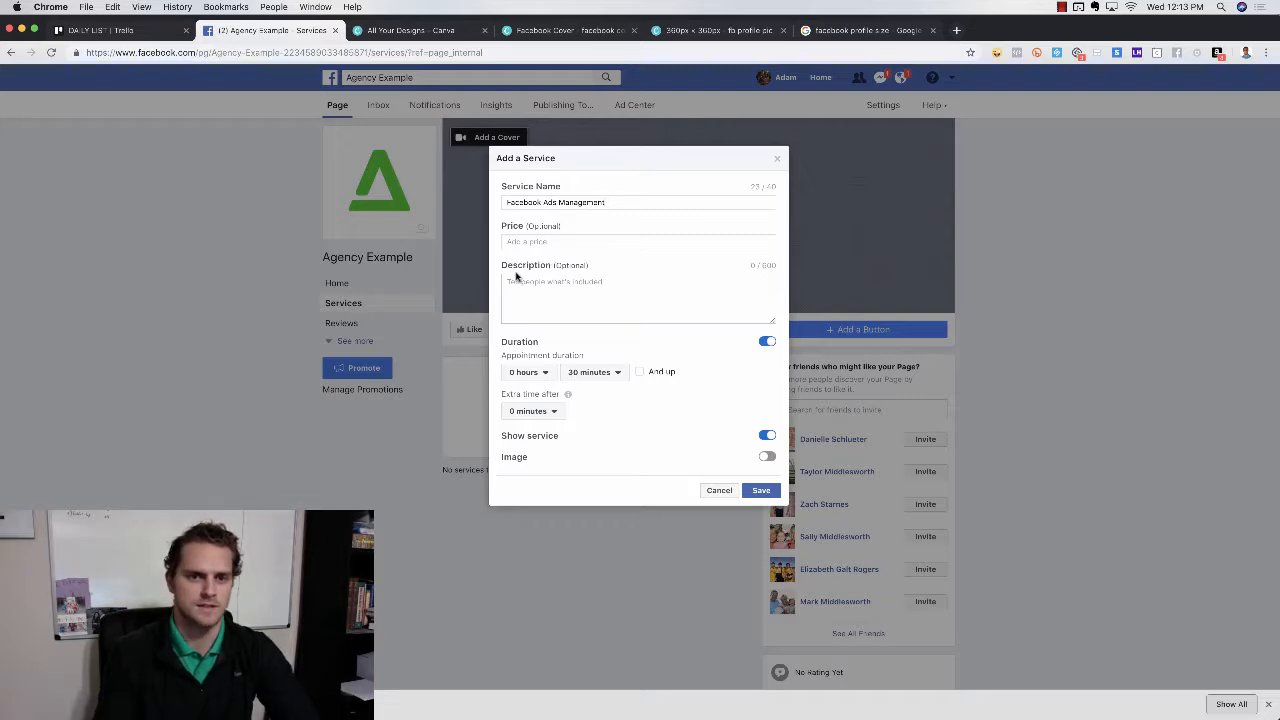
left_click(567, 282)
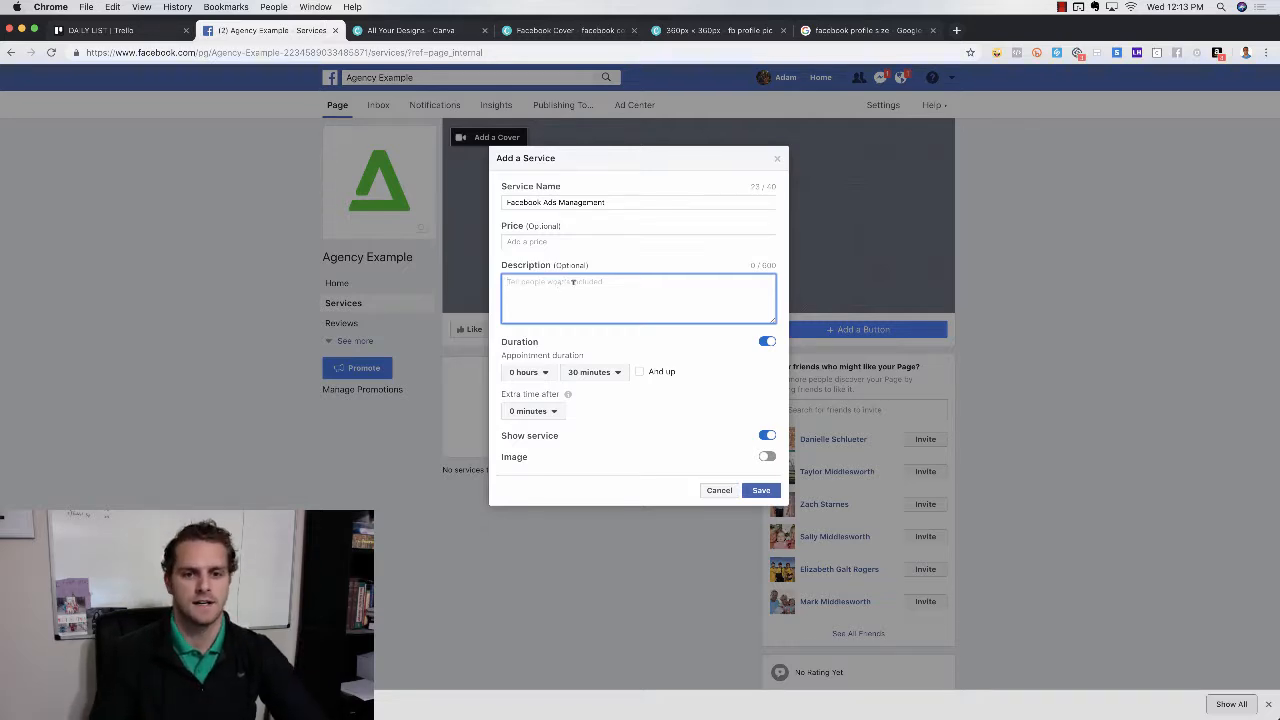
left_click(718, 490)
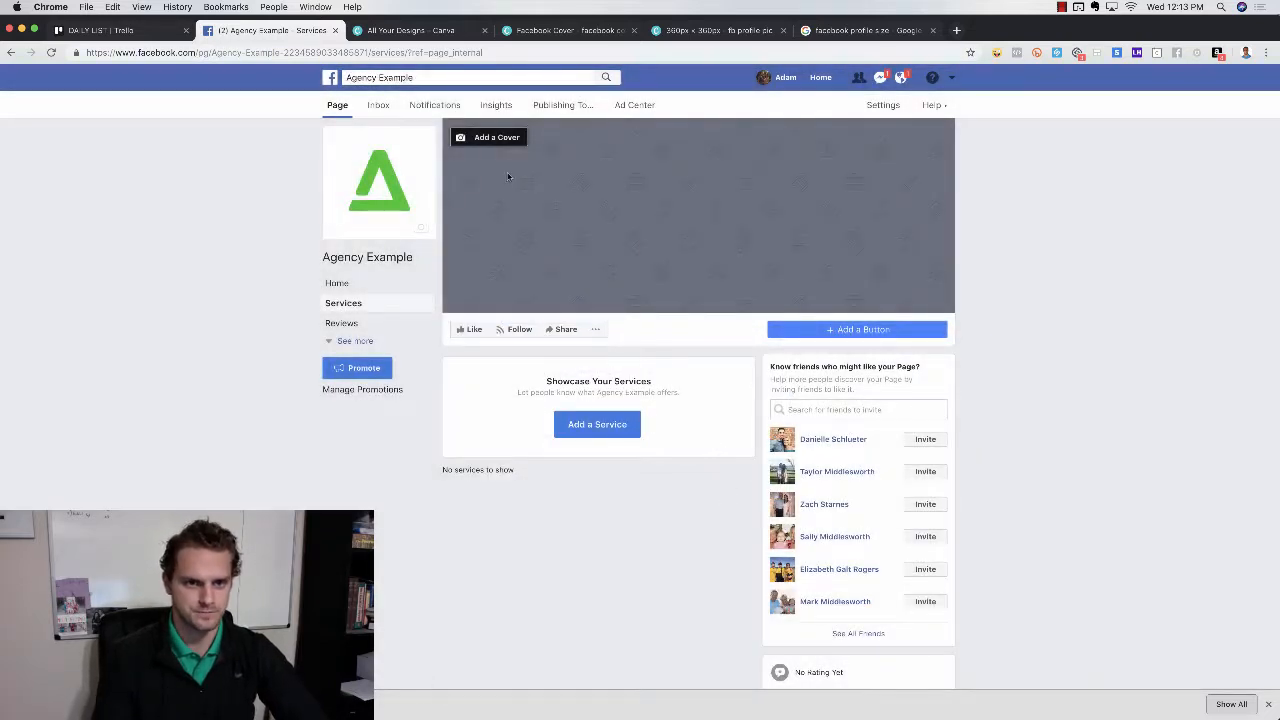
Step: Upload "facebook cover photo.png" from Downloads as the page's cover and save it
left_click(478, 139)
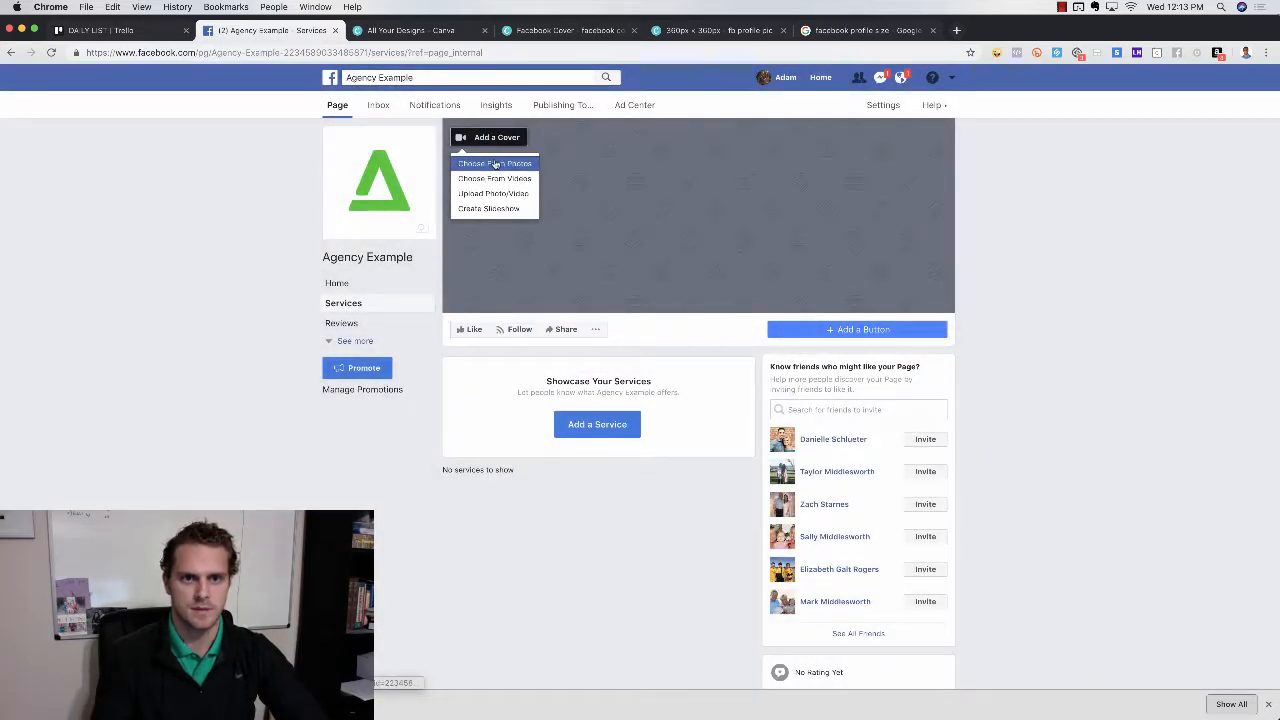
left_click(494, 195)
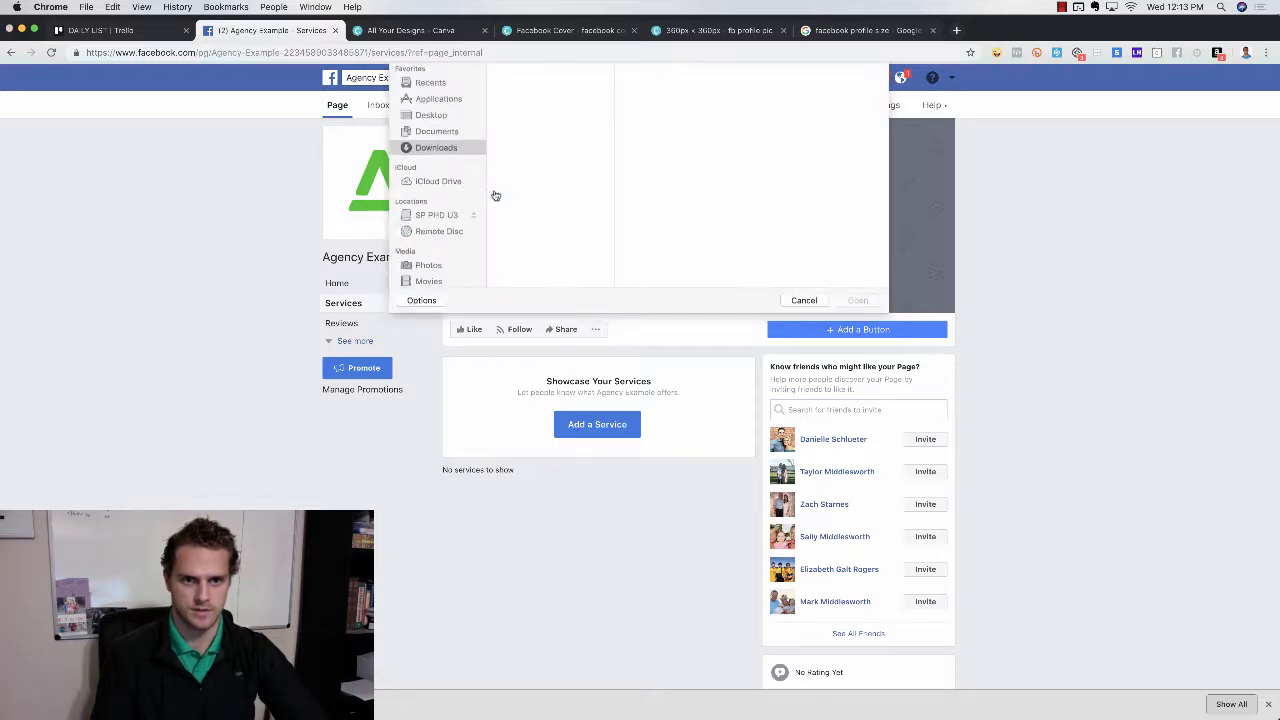
left_click(436, 177)
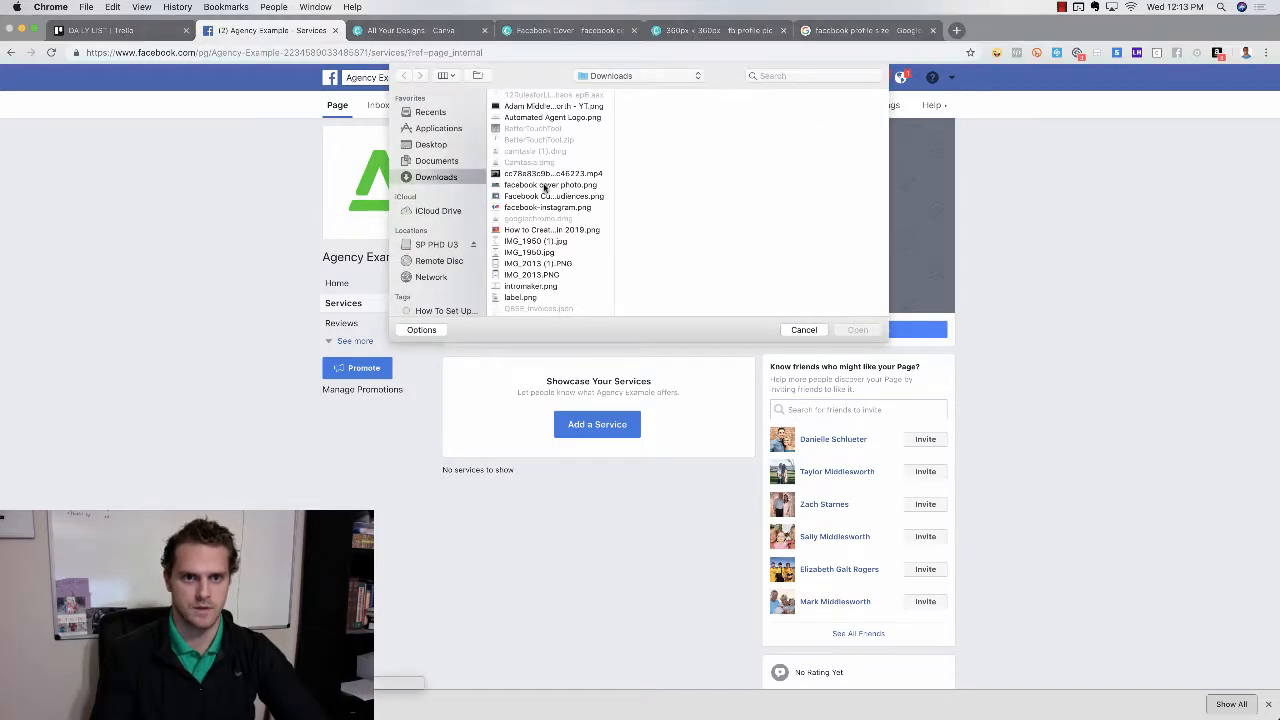
left_click(545, 186)
left_click(859, 329)
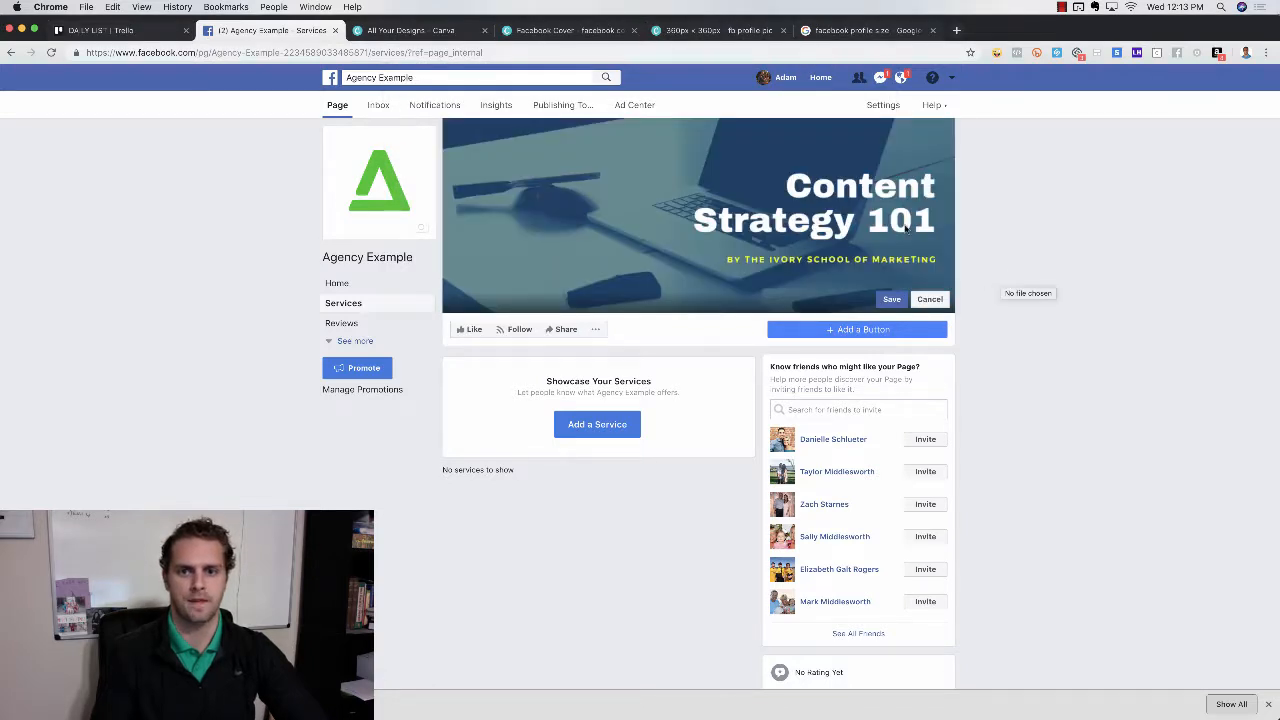
left_click(889, 300)
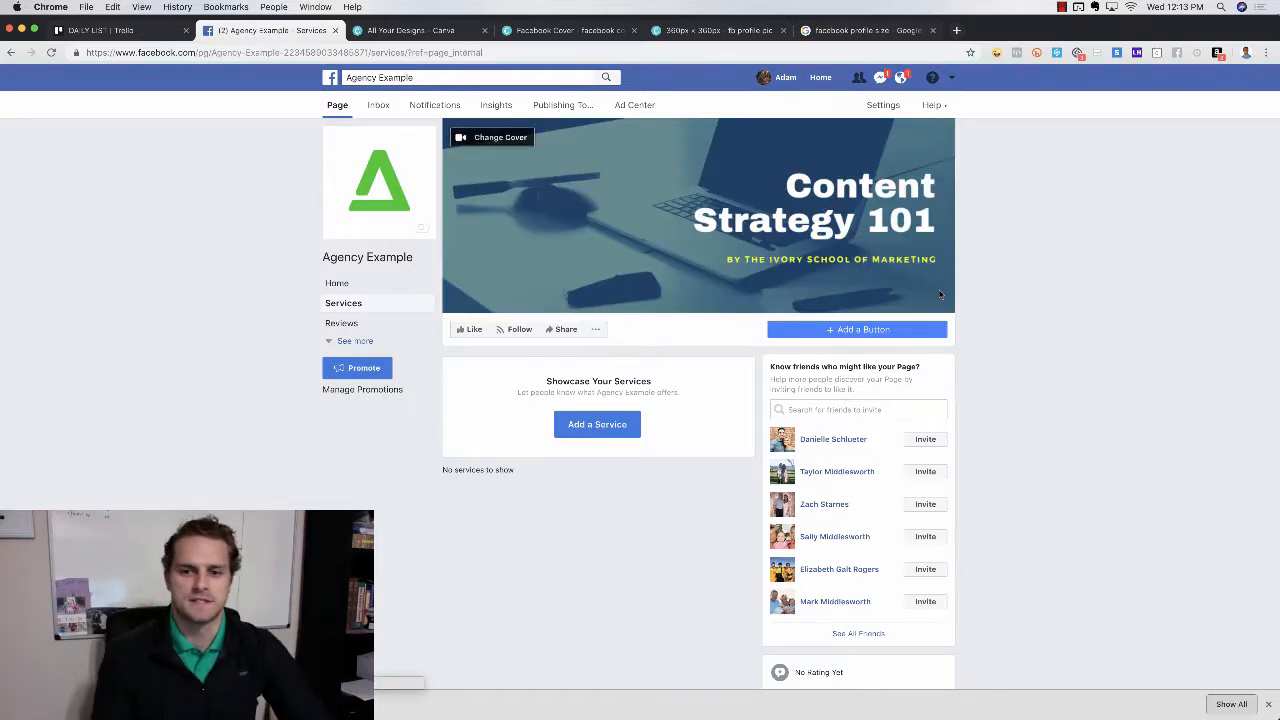
Step: Add a call-to-action button to the page, choosing Learn More under "Learn more about your business"
left_click(852, 331)
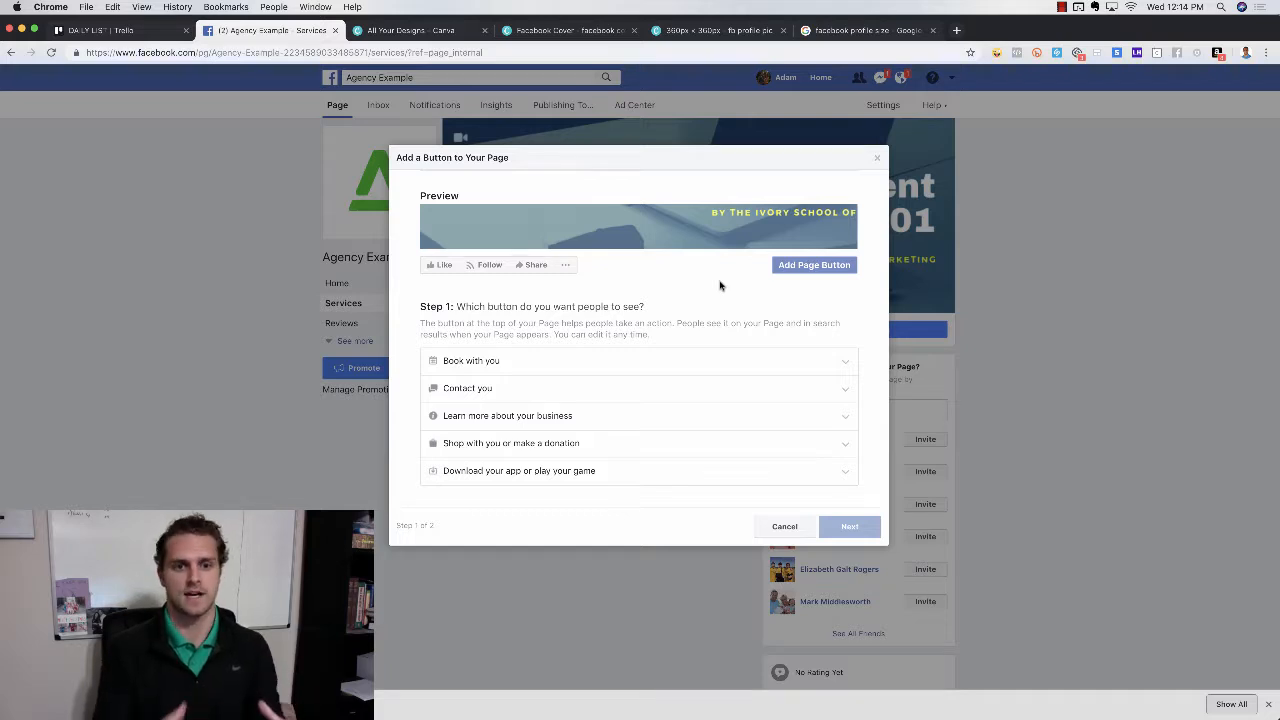
left_click(508, 416)
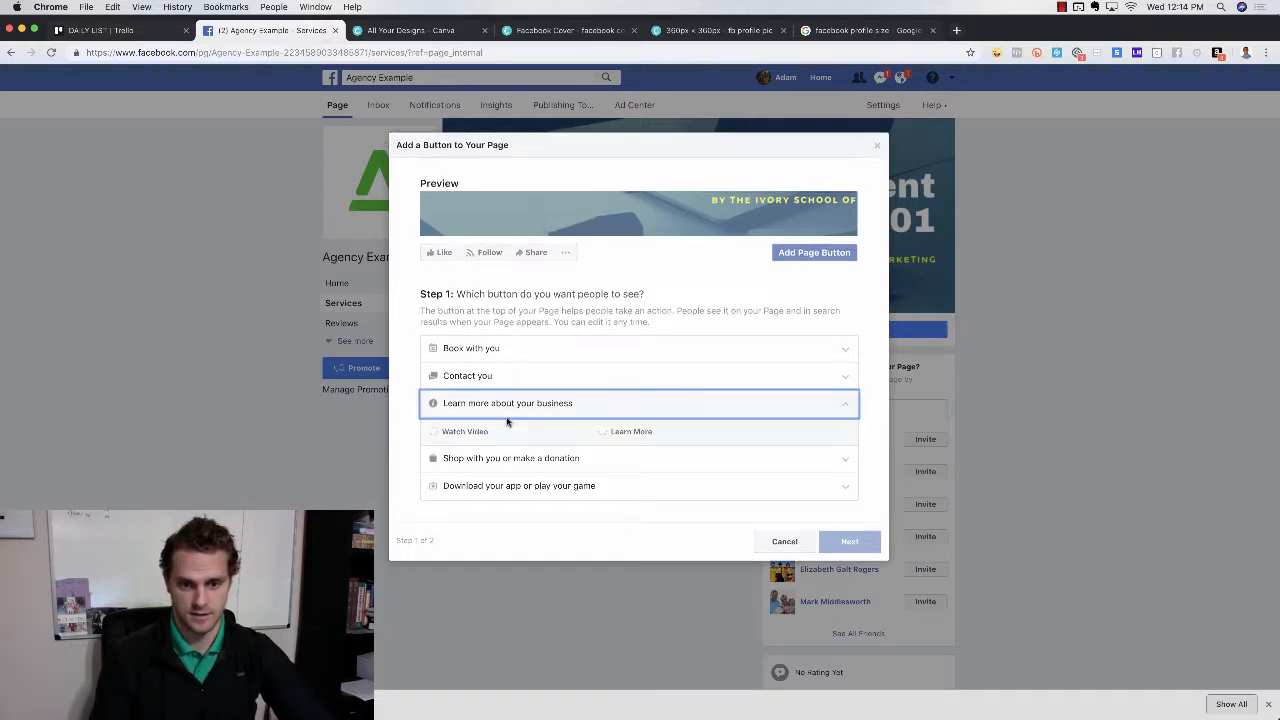
left_click(601, 431)
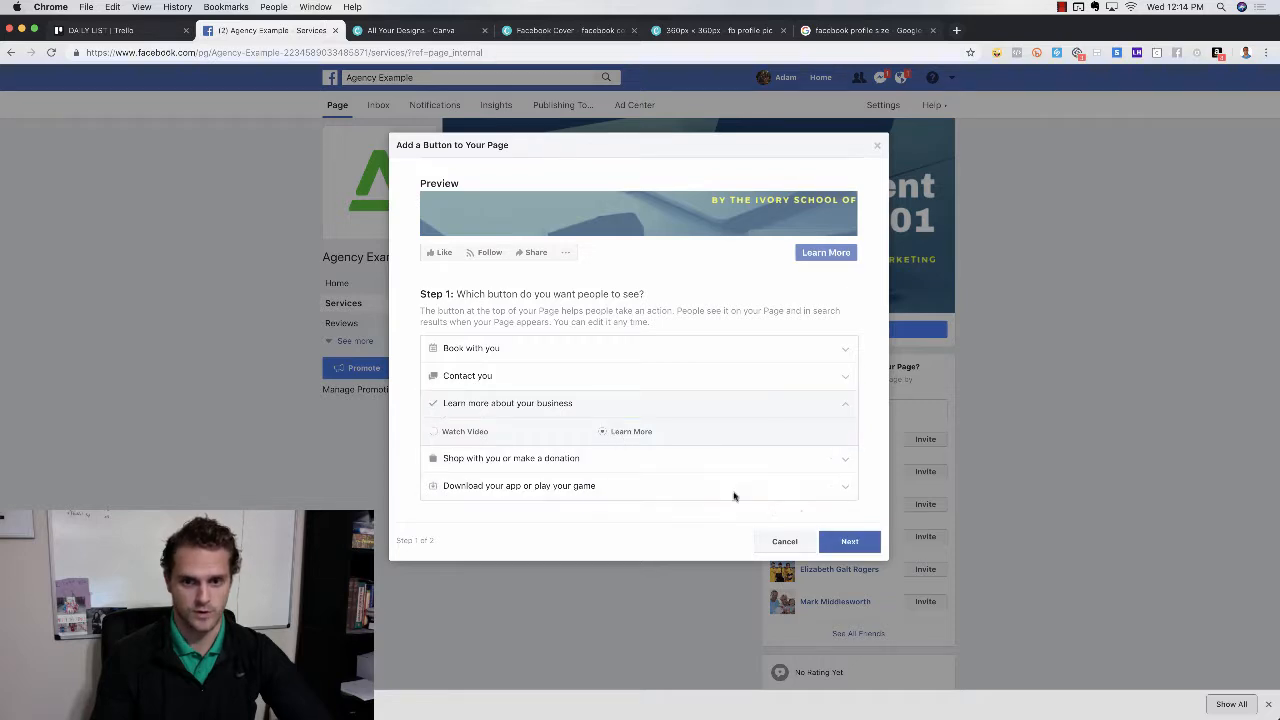
left_click(846, 542)
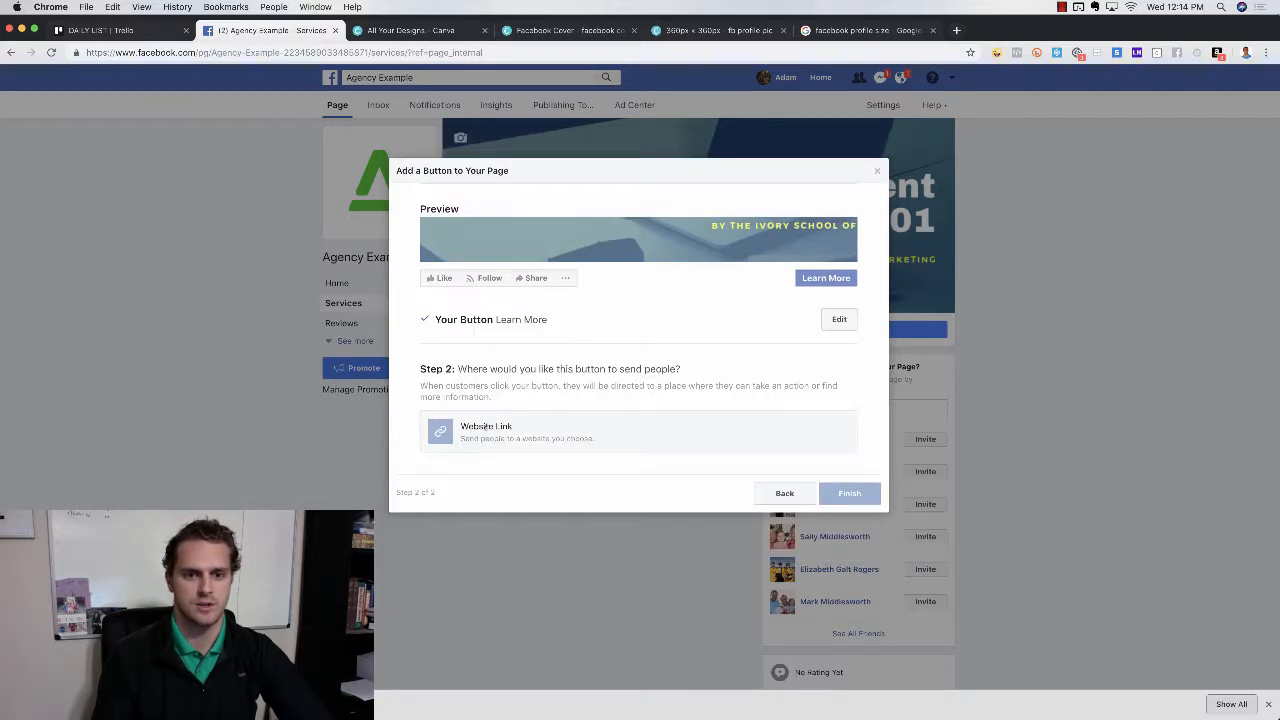
left_click(488, 432)
left_click(542, 237)
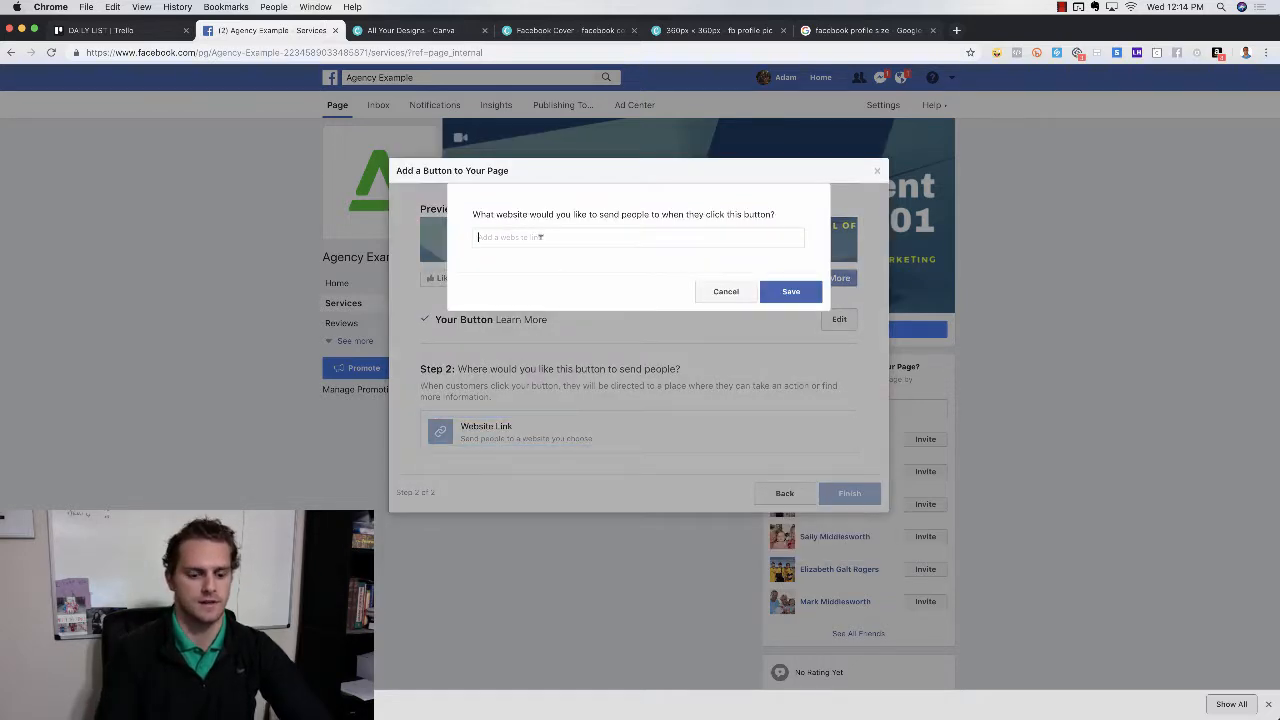
type("www.google.com")
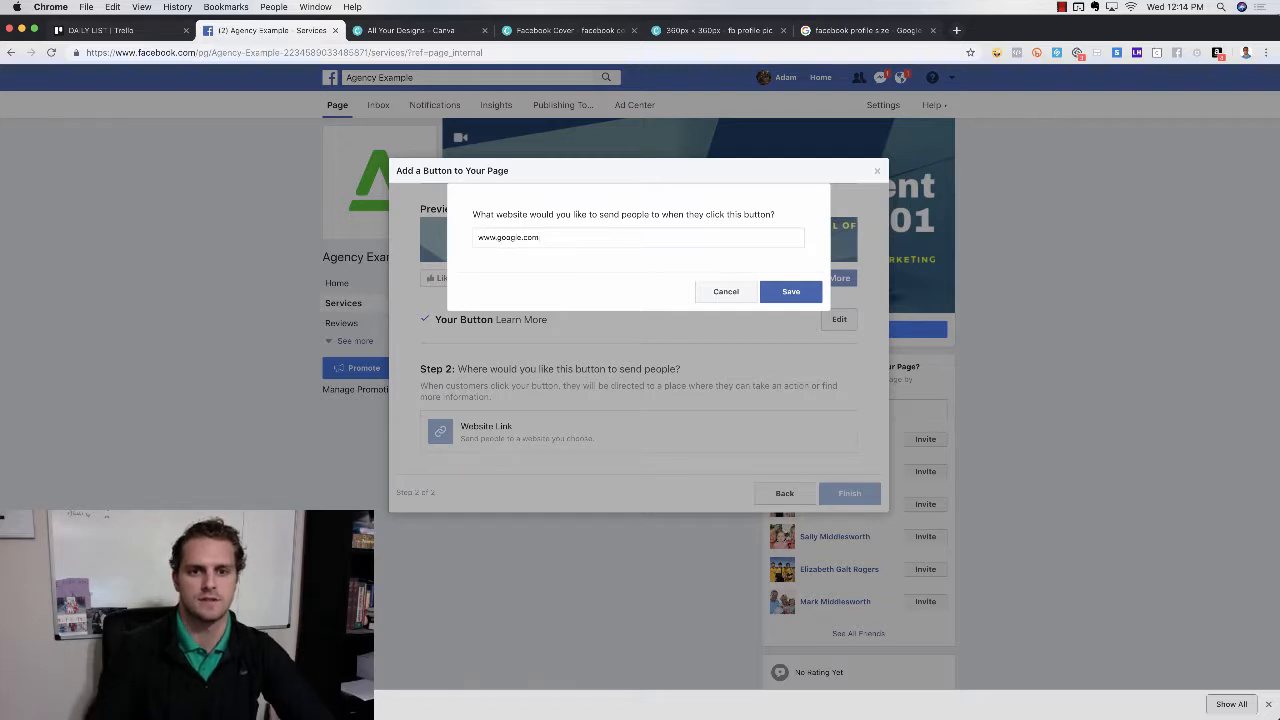
left_click(802, 292)
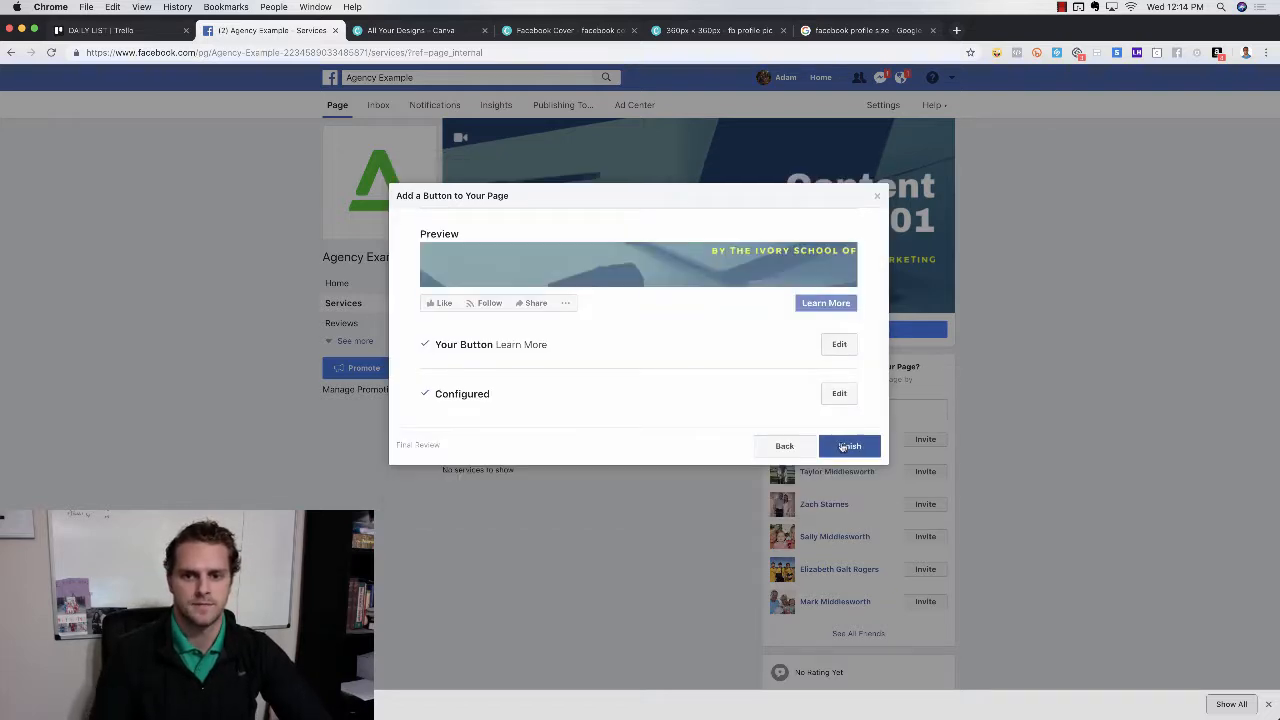
left_click(850, 446)
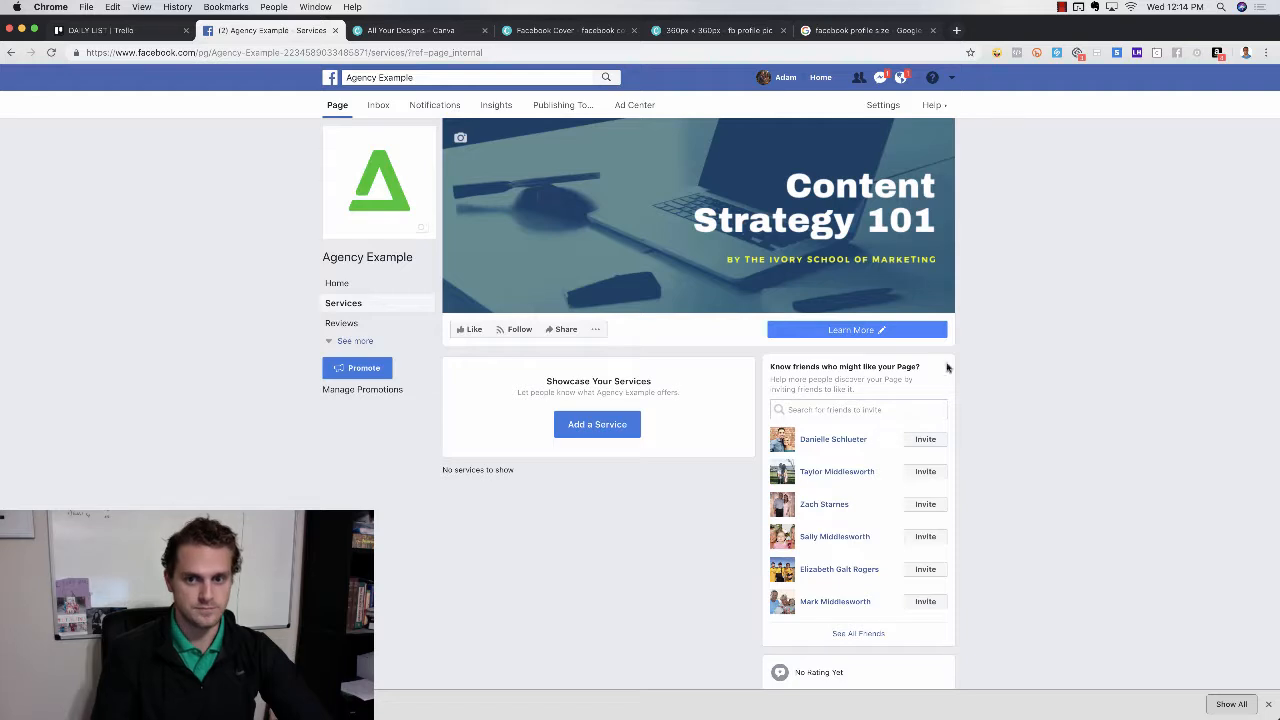
left_click(862, 331)
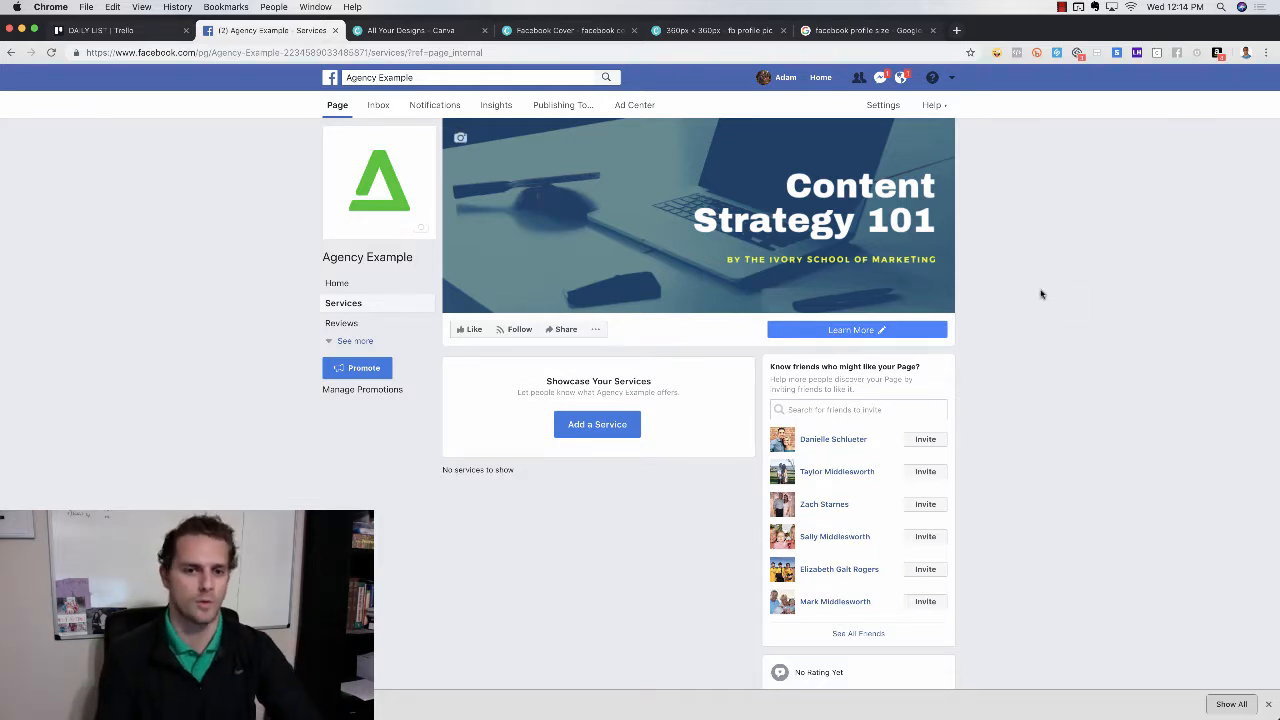
Step: Open the page's About section and review its location, general, business, contact and additional info fields
left_click(355, 341)
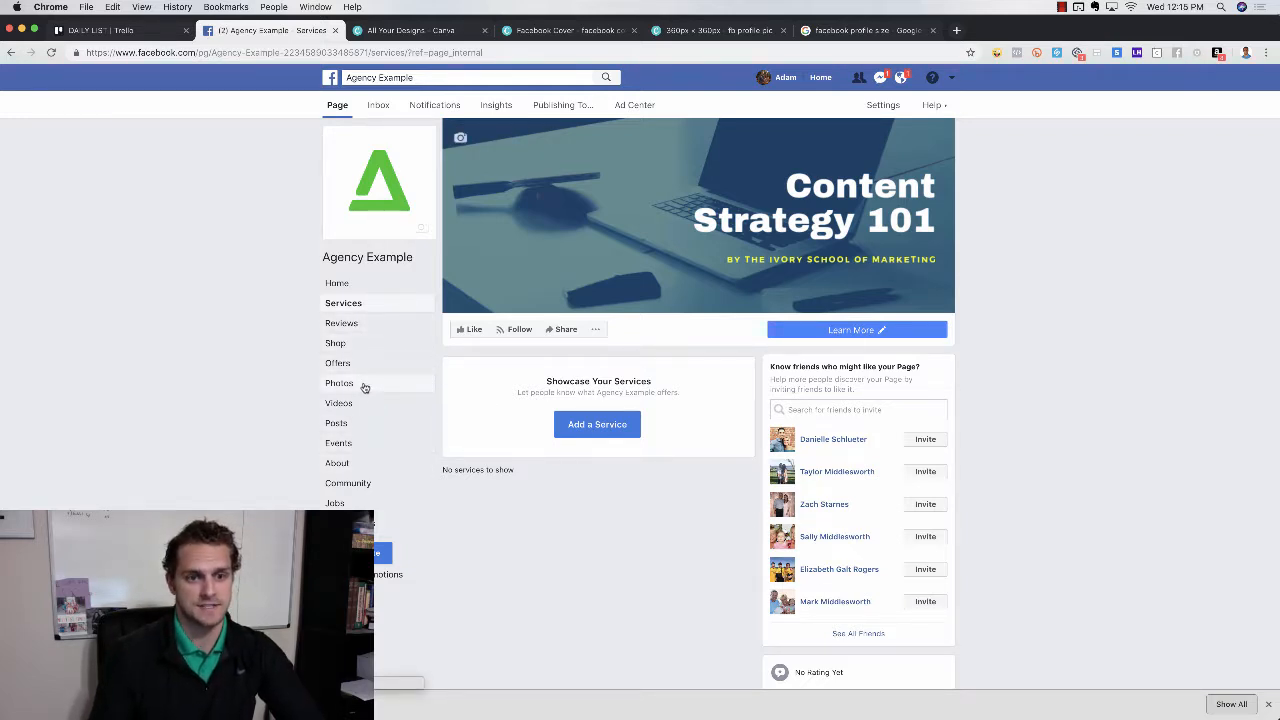
left_click(355, 466)
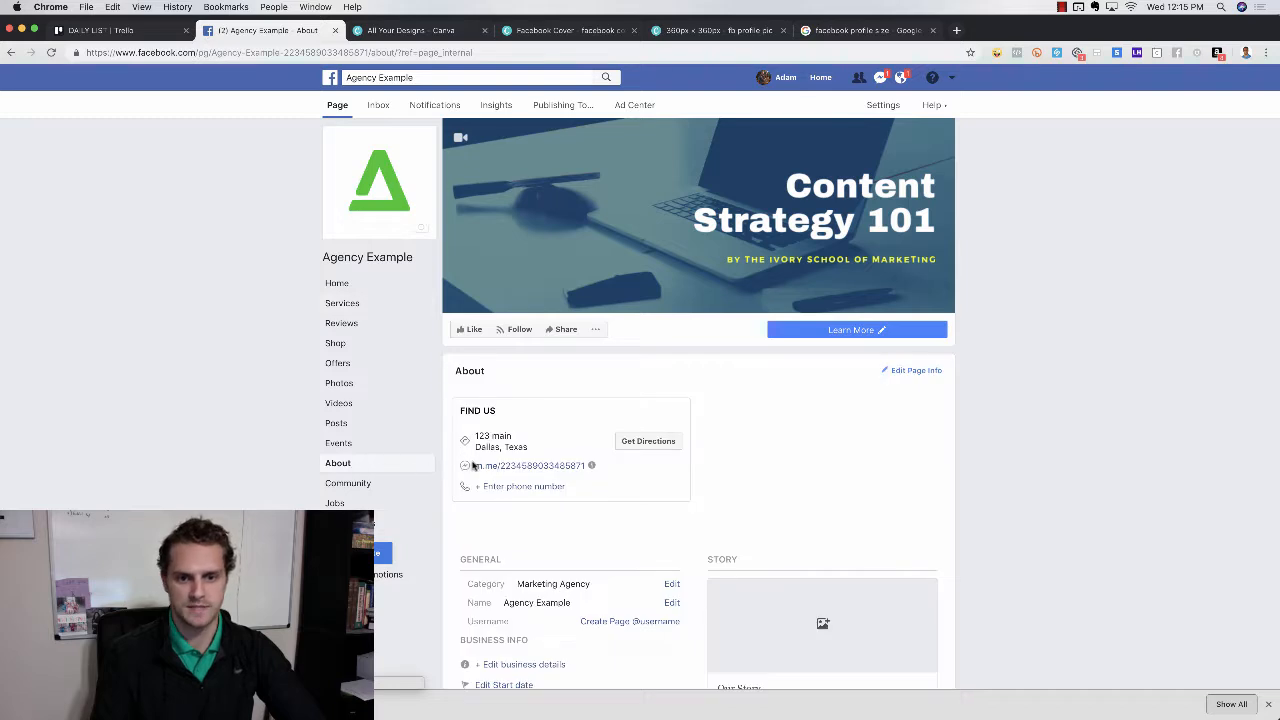
scroll(628, 466, "down", 2)
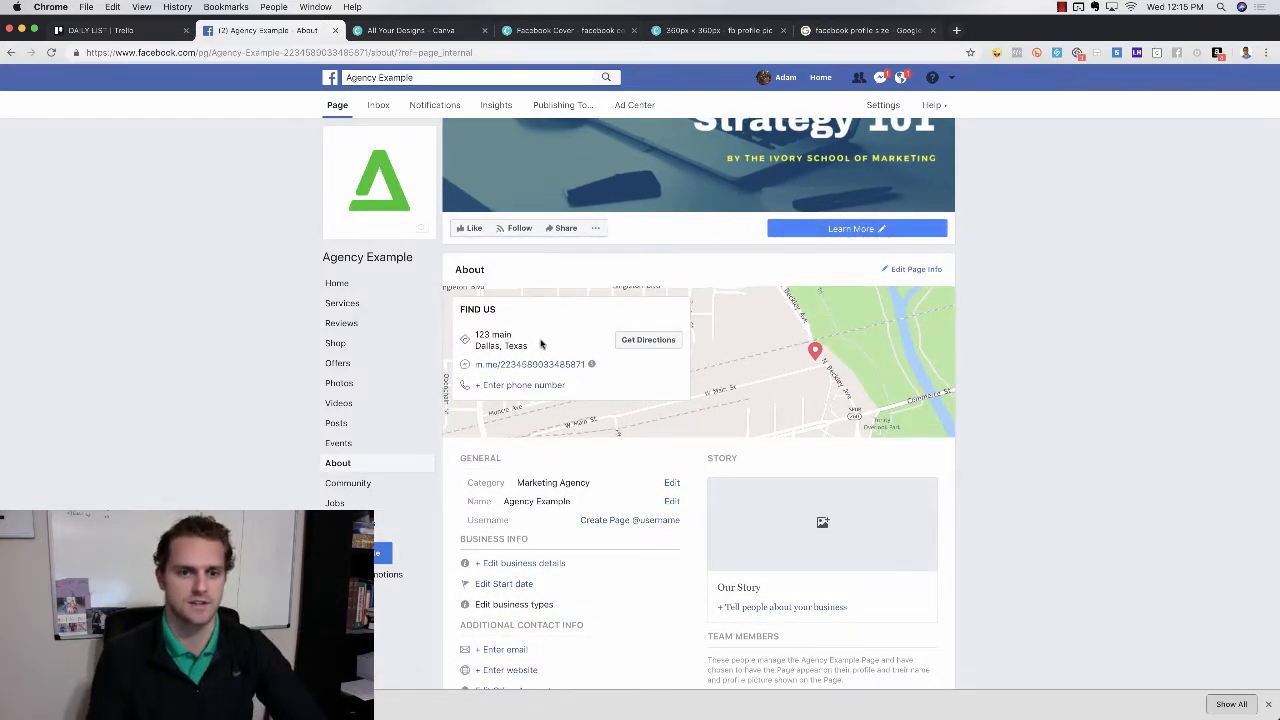
scroll(522, 371, "down", 1)
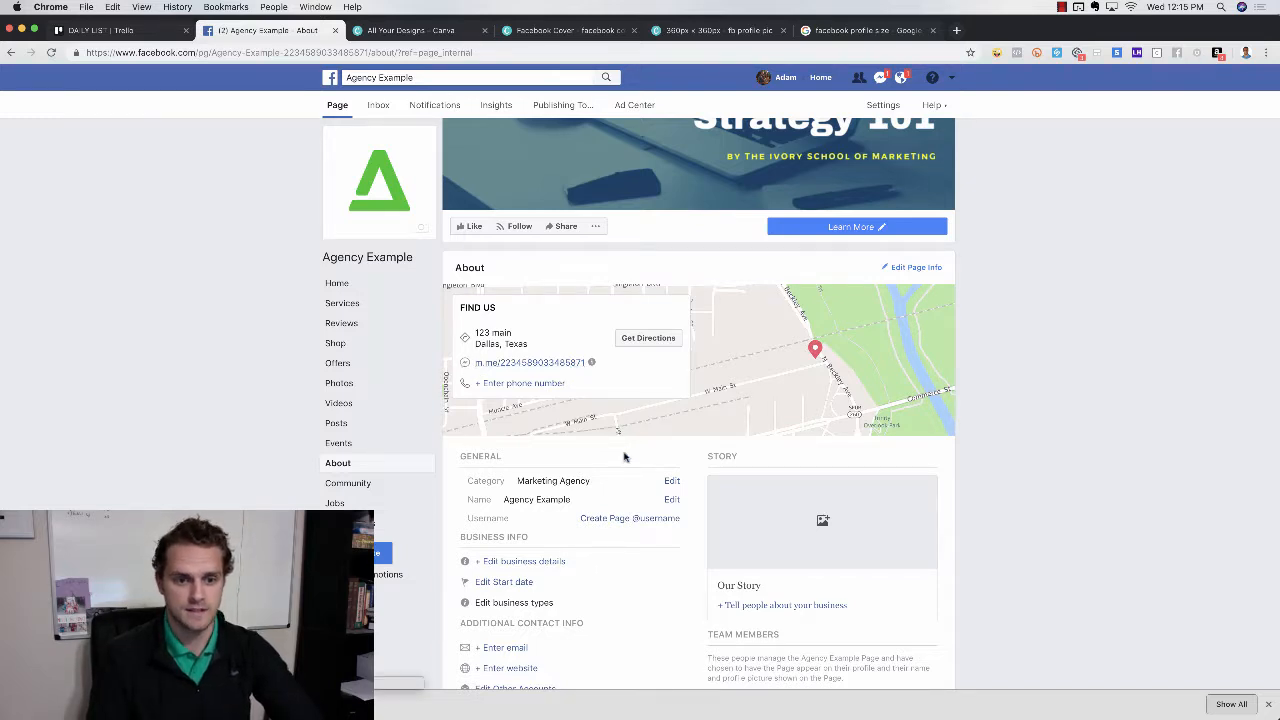
scroll(614, 434, "down", 3)
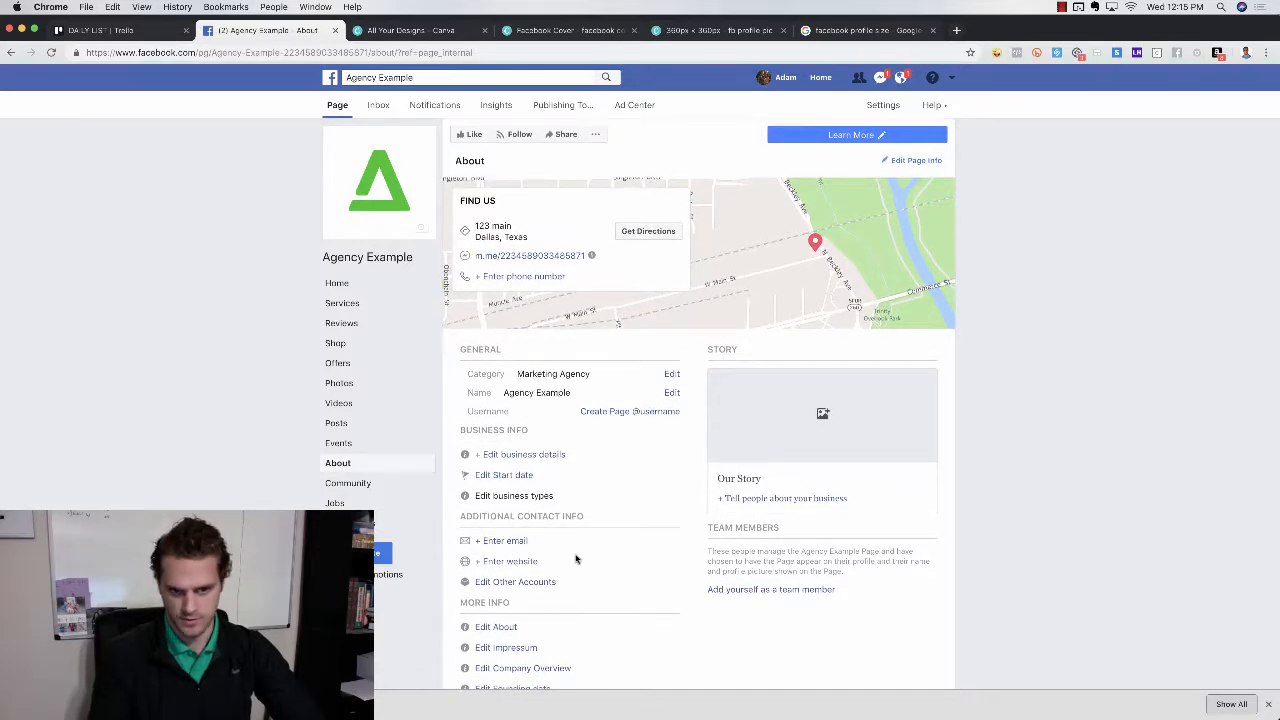
scroll(610, 525, "down", 2)
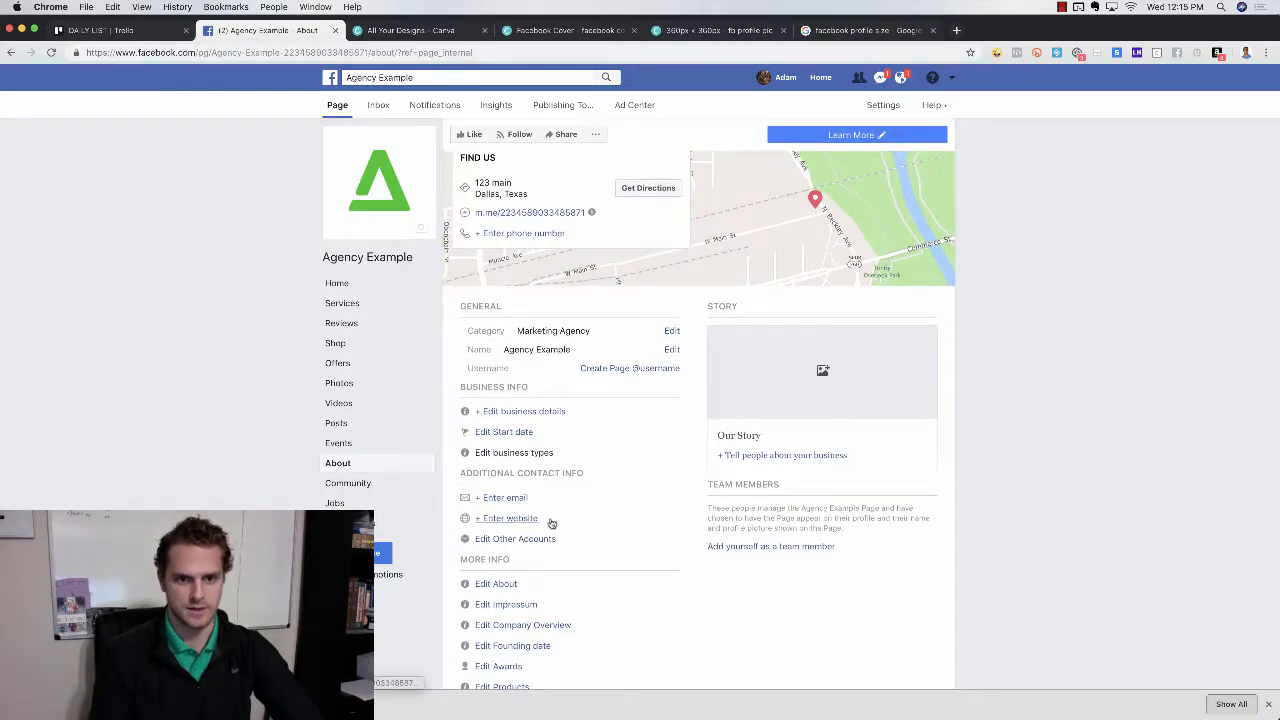
scroll(624, 553, "down", 1)
scroll(624, 553, "down", 4)
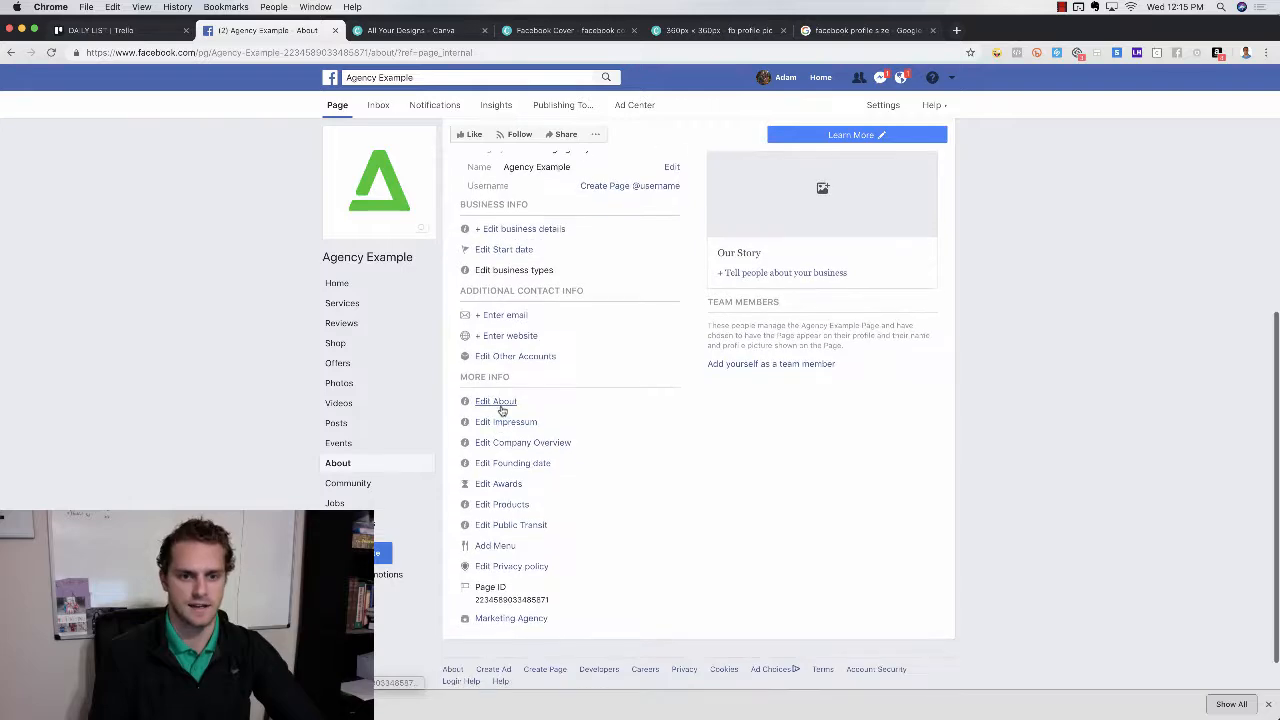
Step: Open the Our Story editor from the About section, then discard the blank story and confirm its deletion
scroll(660, 446, "up", 3)
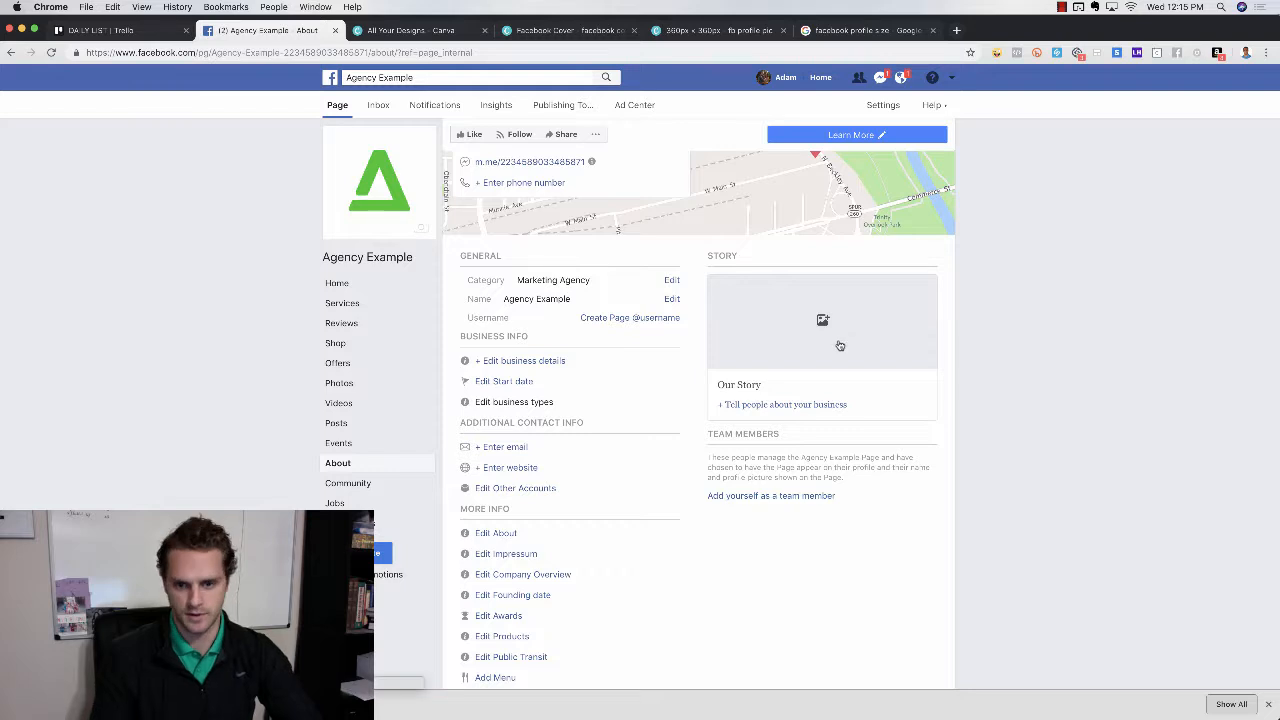
left_click(813, 405)
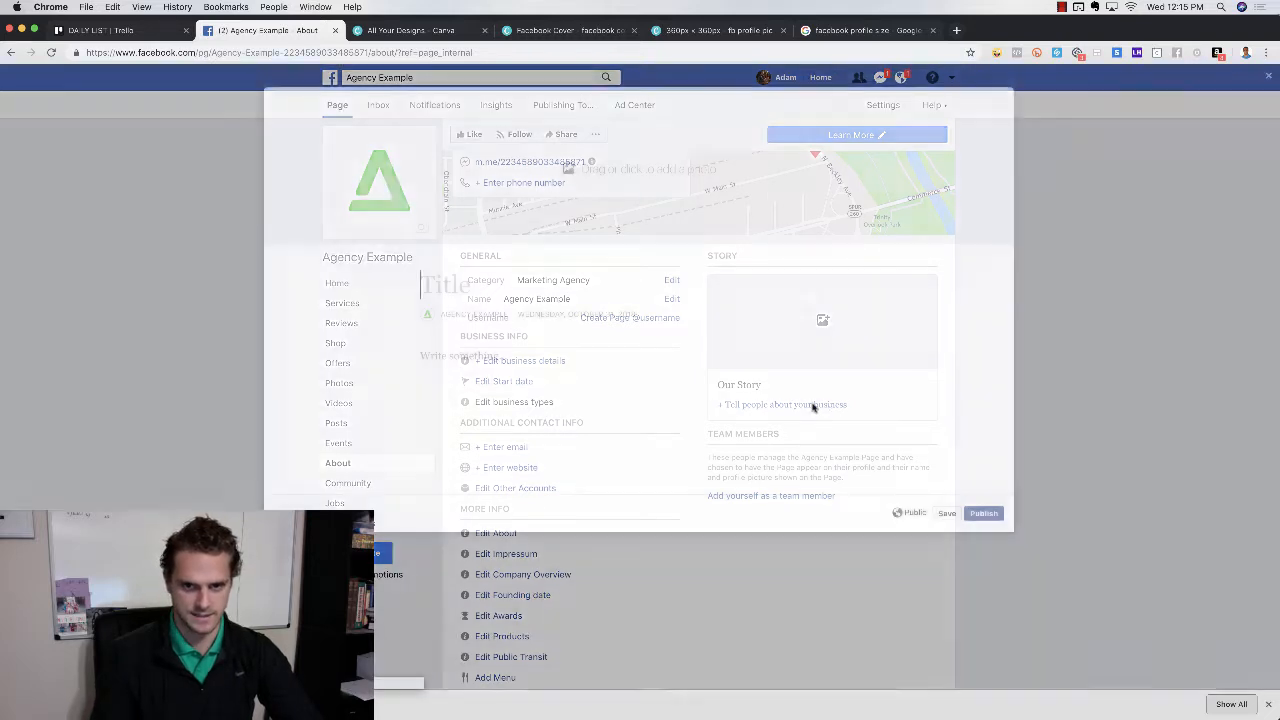
left_click(497, 350)
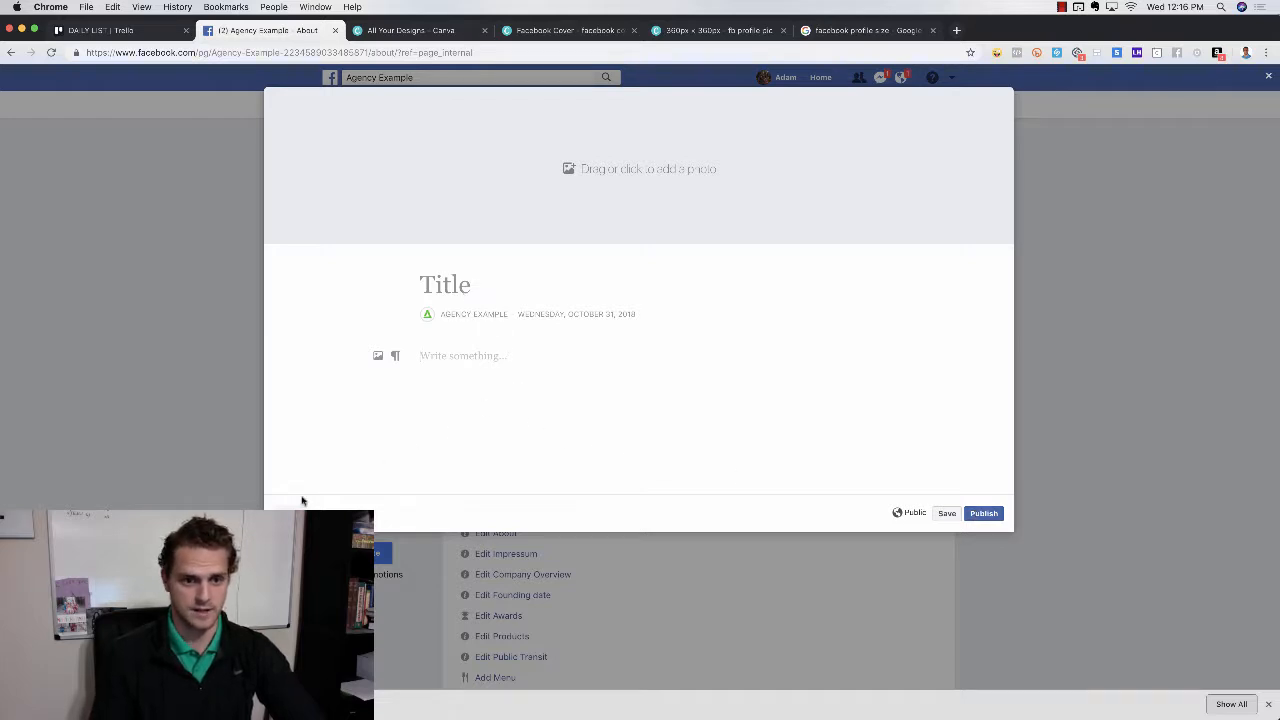
key("Escape")
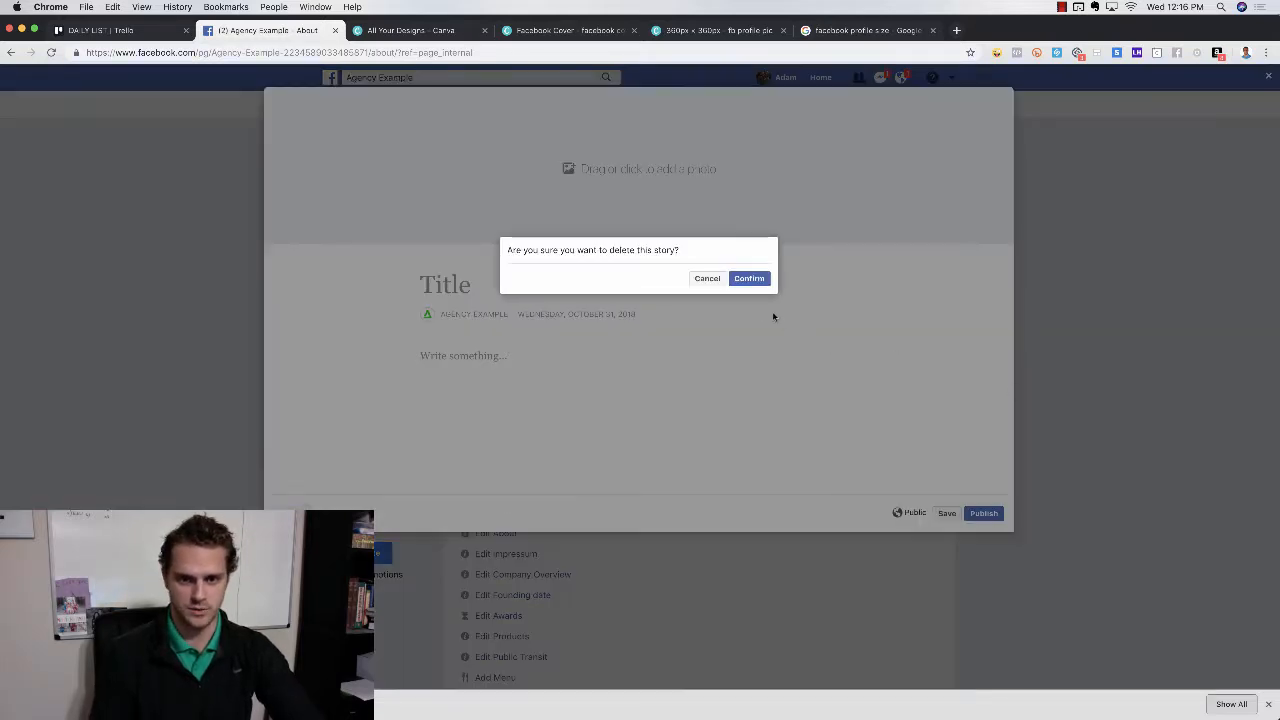
left_click(749, 280)
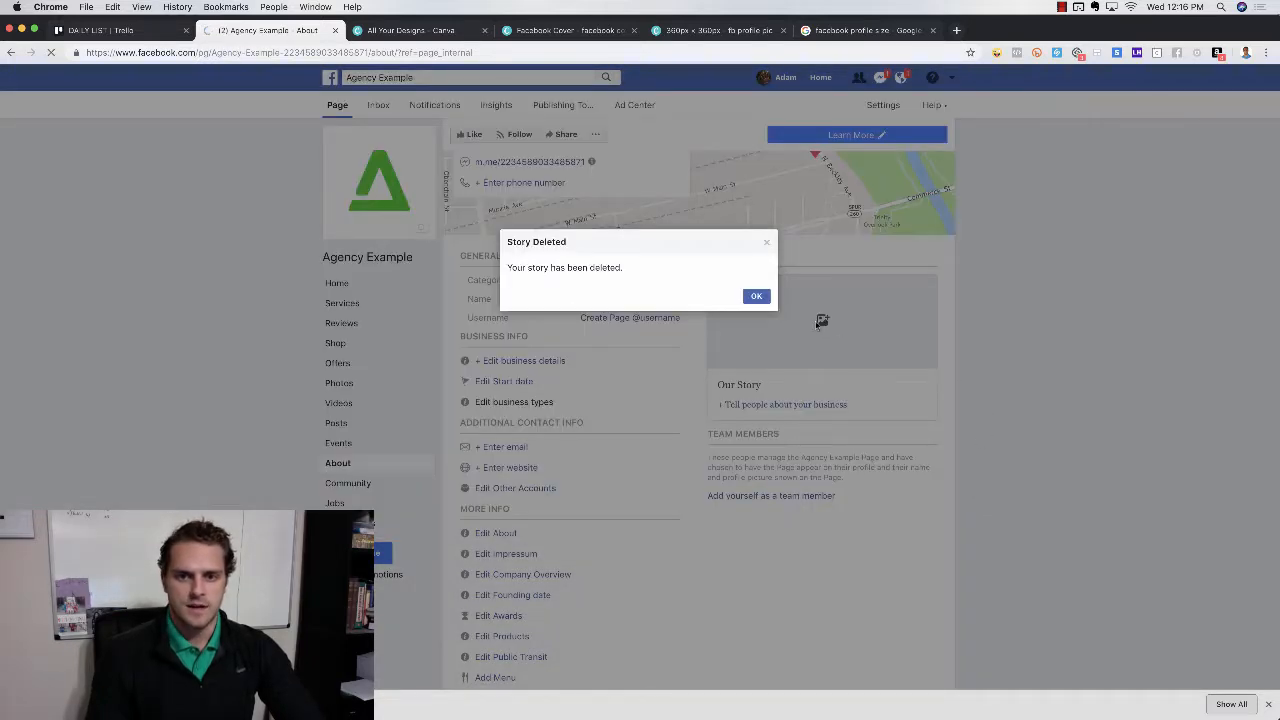
left_click(756, 296)
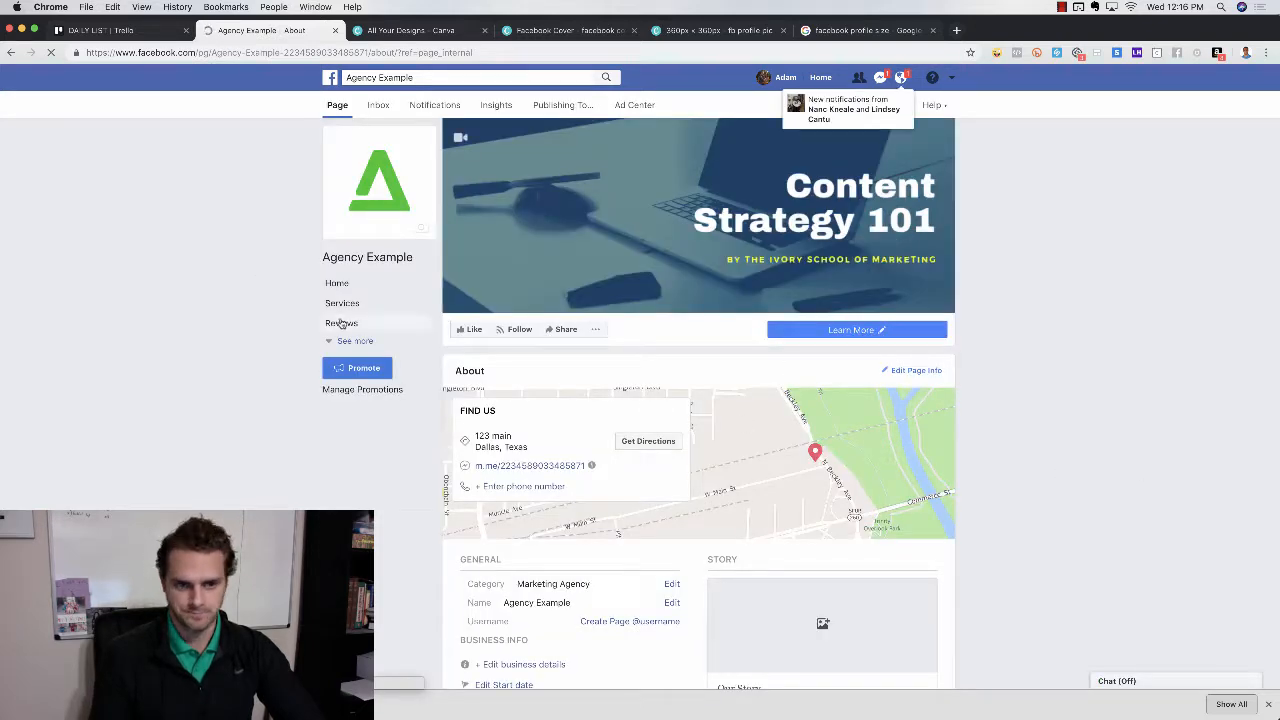
Step: Go back to the page's Home section, switching briefly to Services on the way
left_click(356, 285)
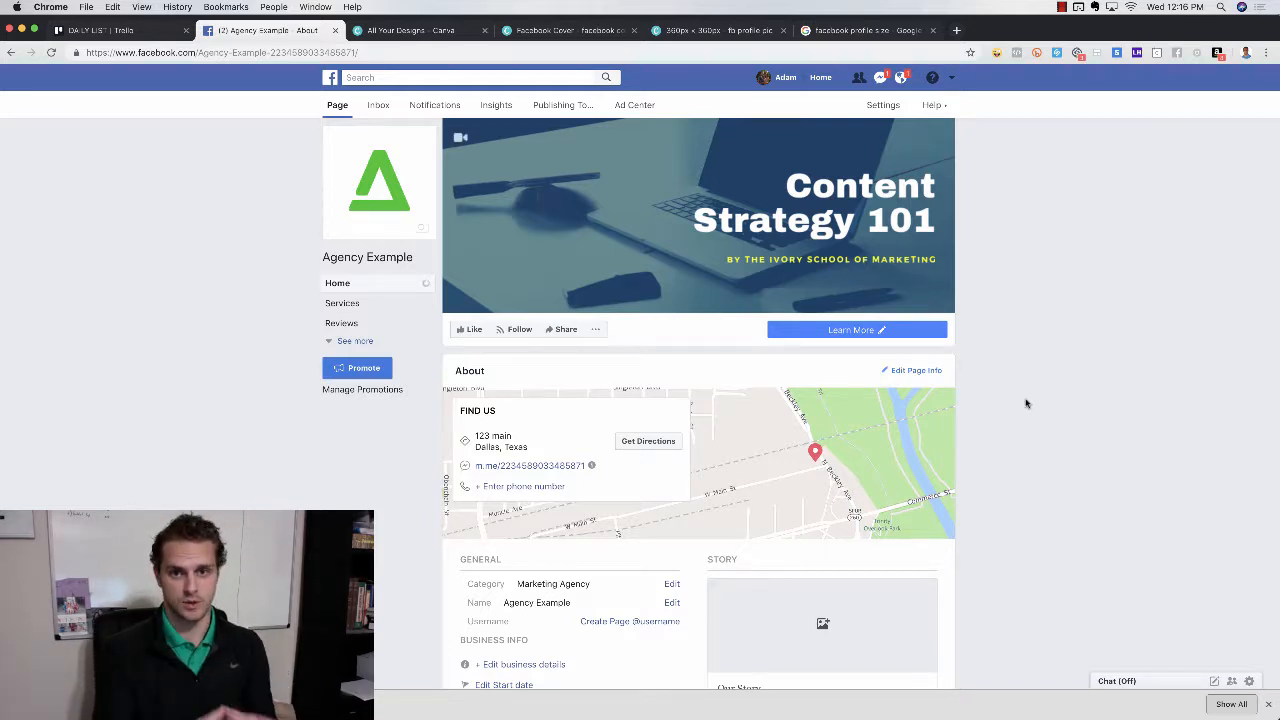
left_click(362, 304)
left_click(358, 287)
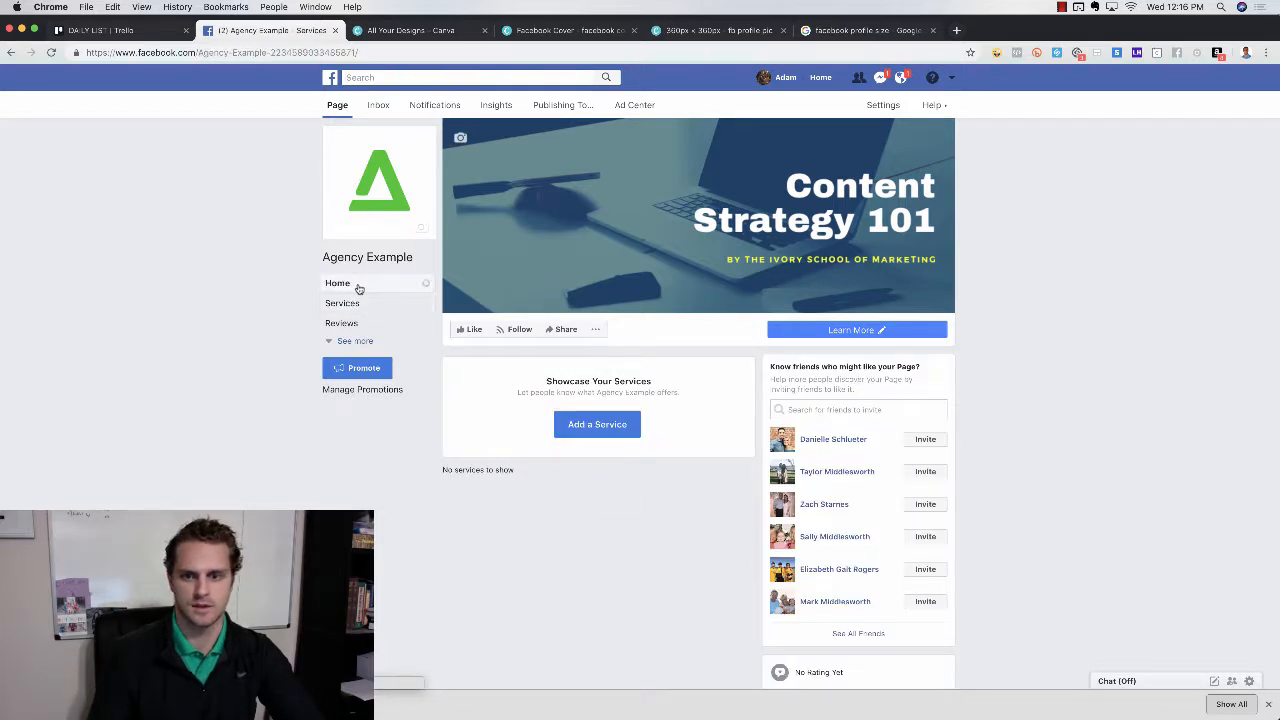
scroll(999, 410, "down", 1)
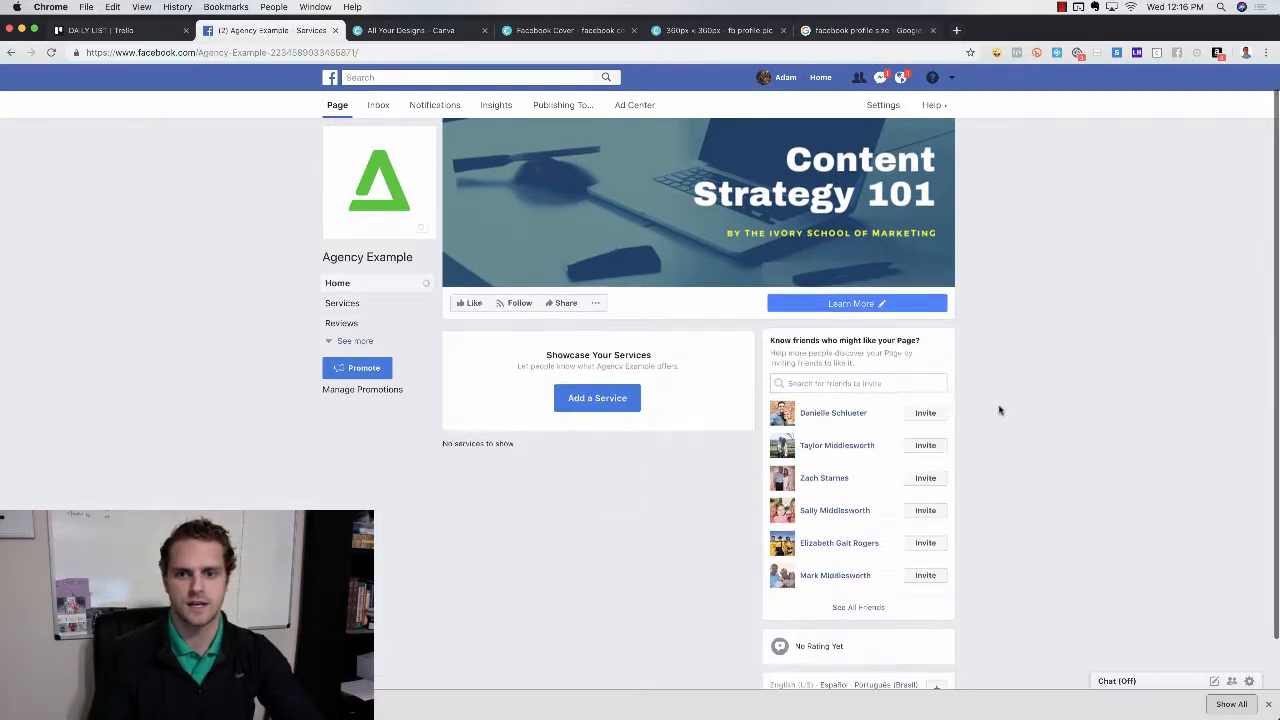